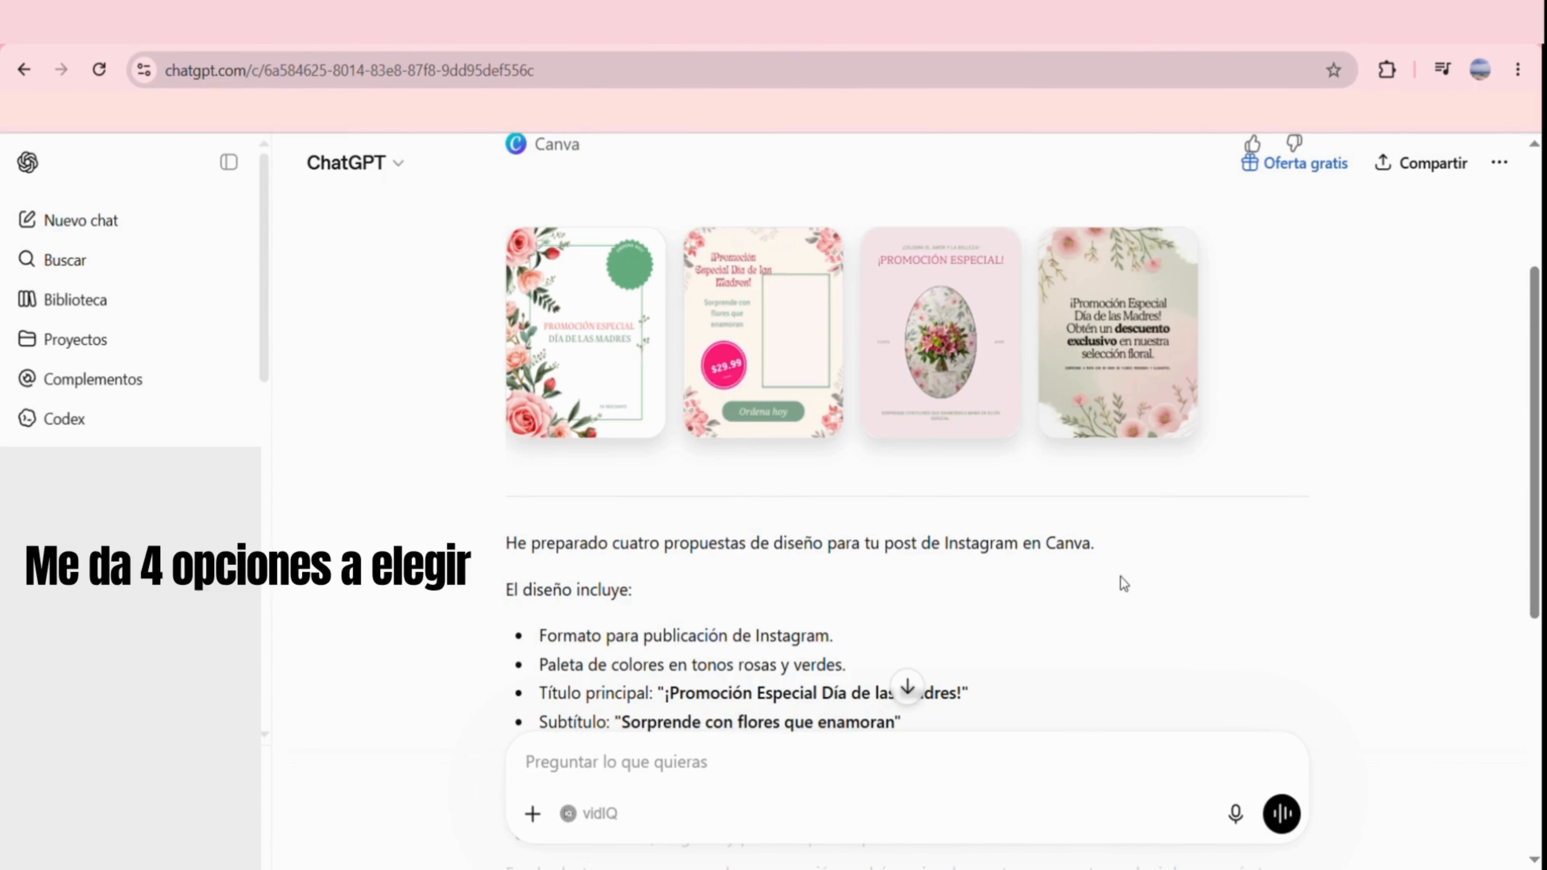
Review the four design proposals and open the one with the empty photo frame and $29.99 seal in Canva.
{"action": "scroll", "coordinate": [943, 567], "scroll_direction": "down", "scroll_amount": 2}
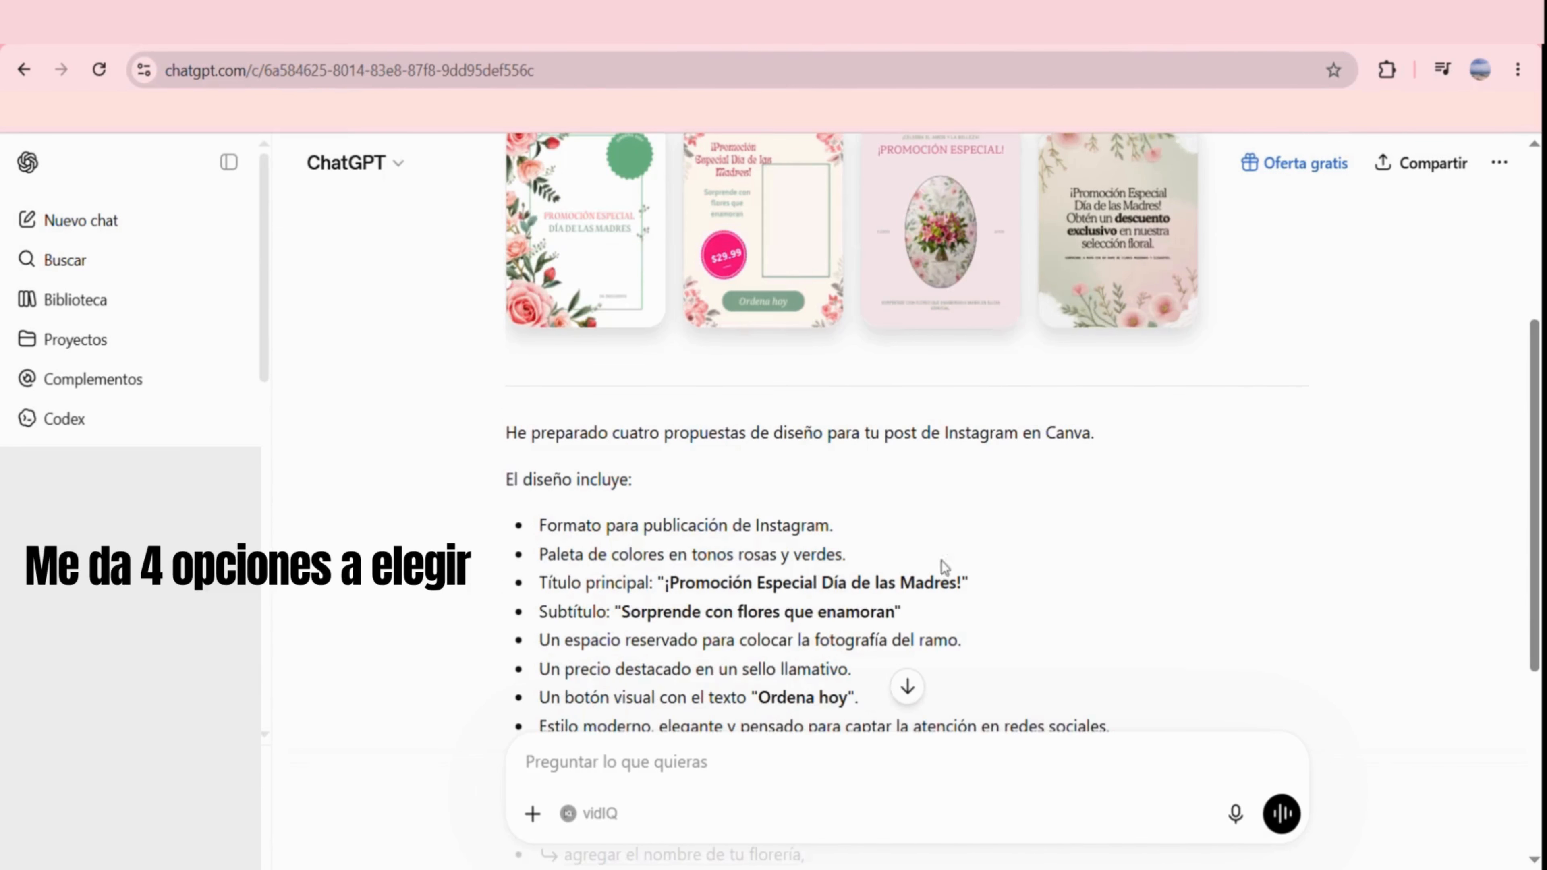
{"action": "scroll", "coordinate": [834, 552], "scroll_direction": "down", "scroll_amount": 2}
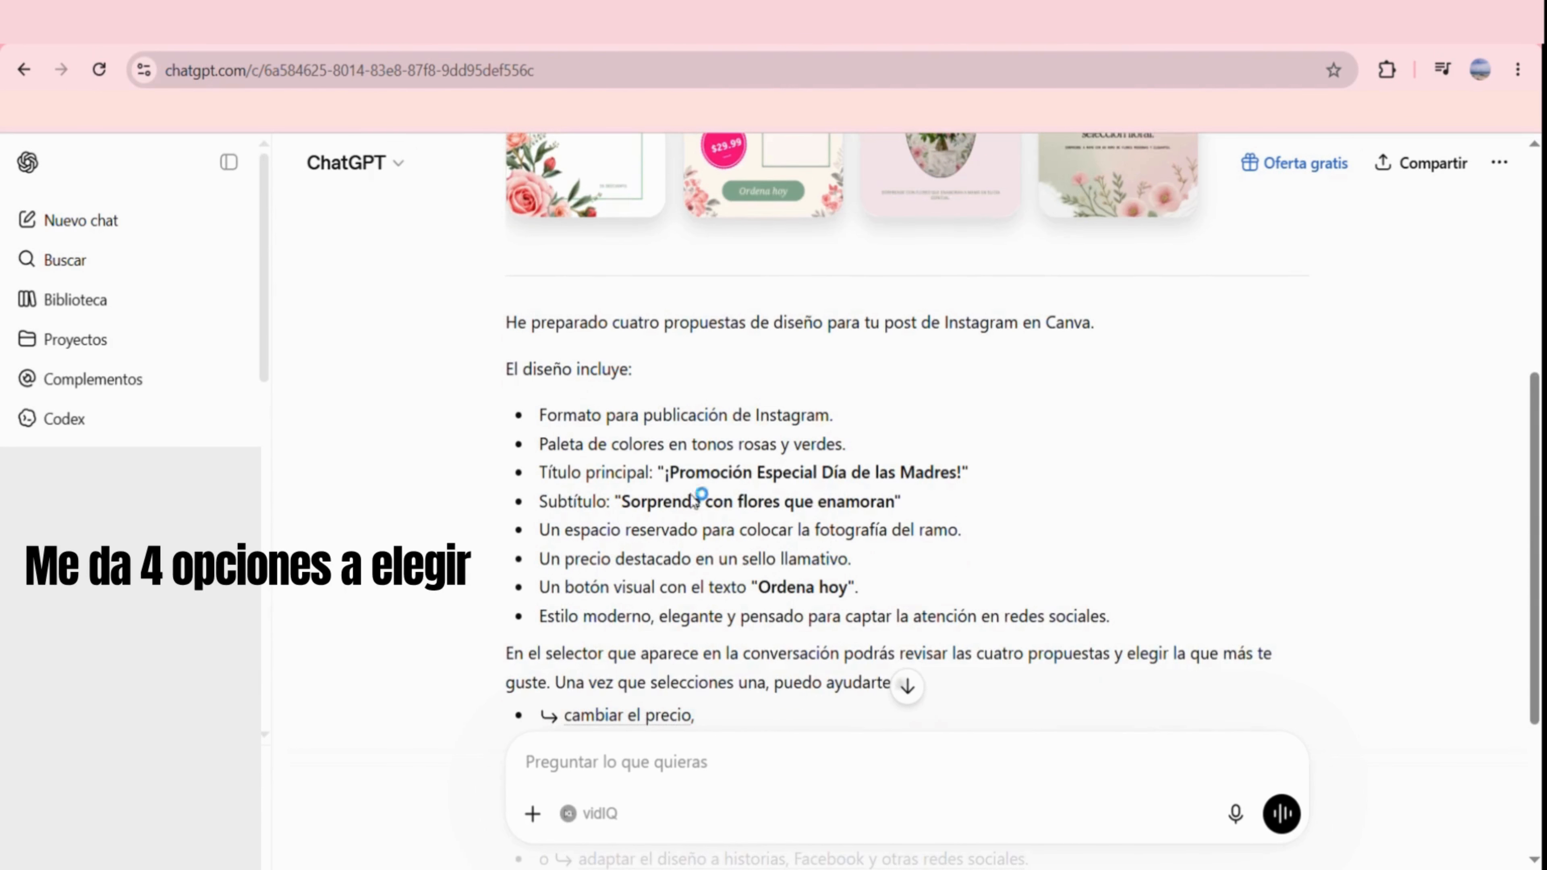
{"action": "scroll", "coordinate": [749, 535], "scroll_direction": "down", "scroll_amount": 2}
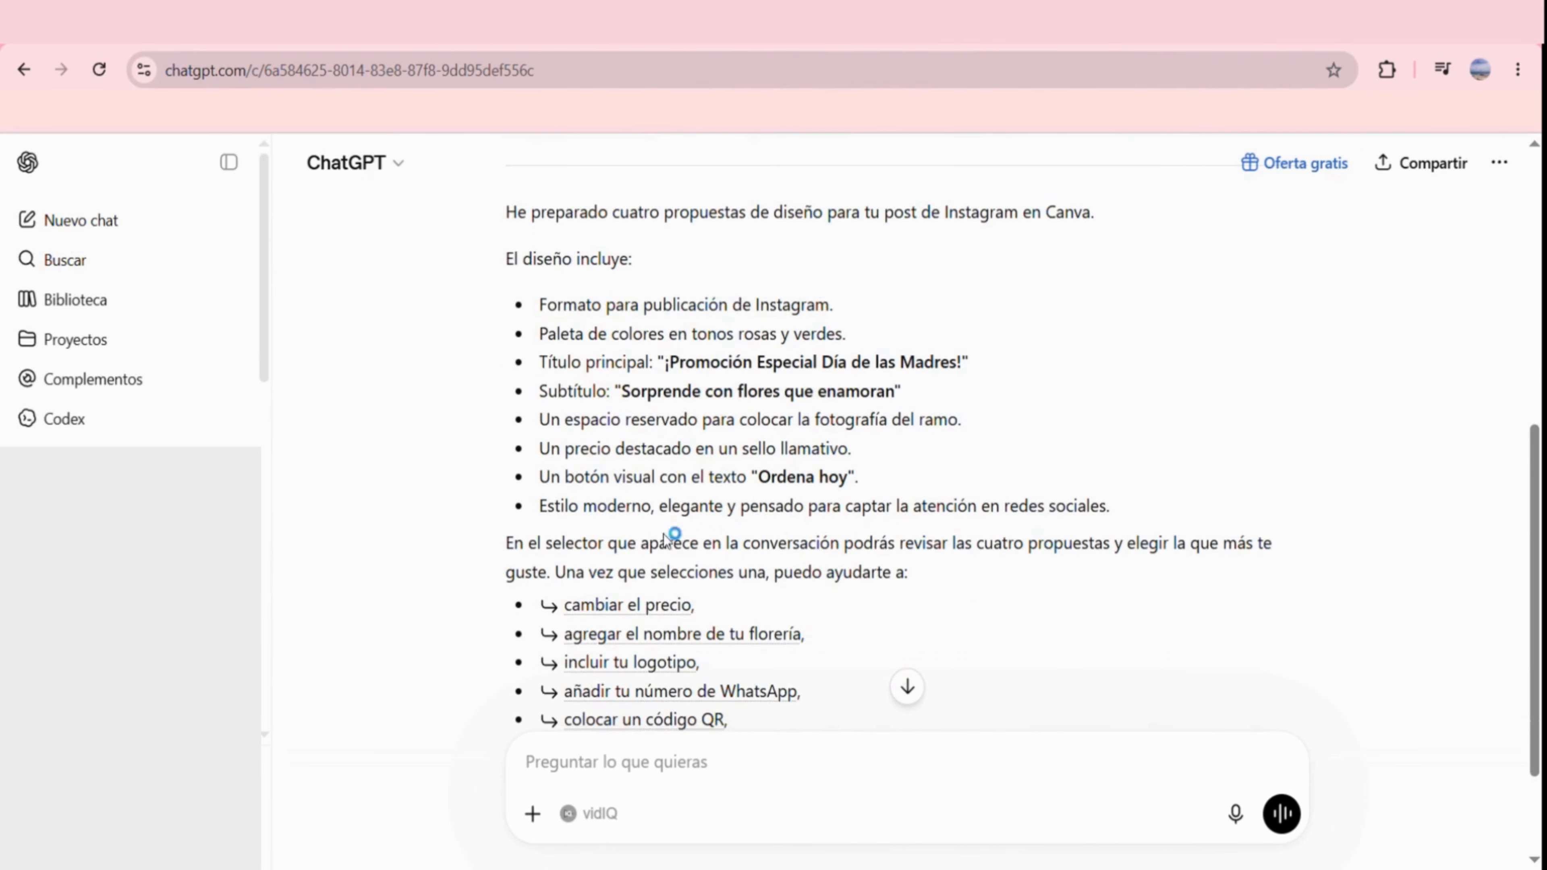
{"action": "scroll", "coordinate": [1152, 569], "scroll_direction": "down", "scroll_amount": 2}
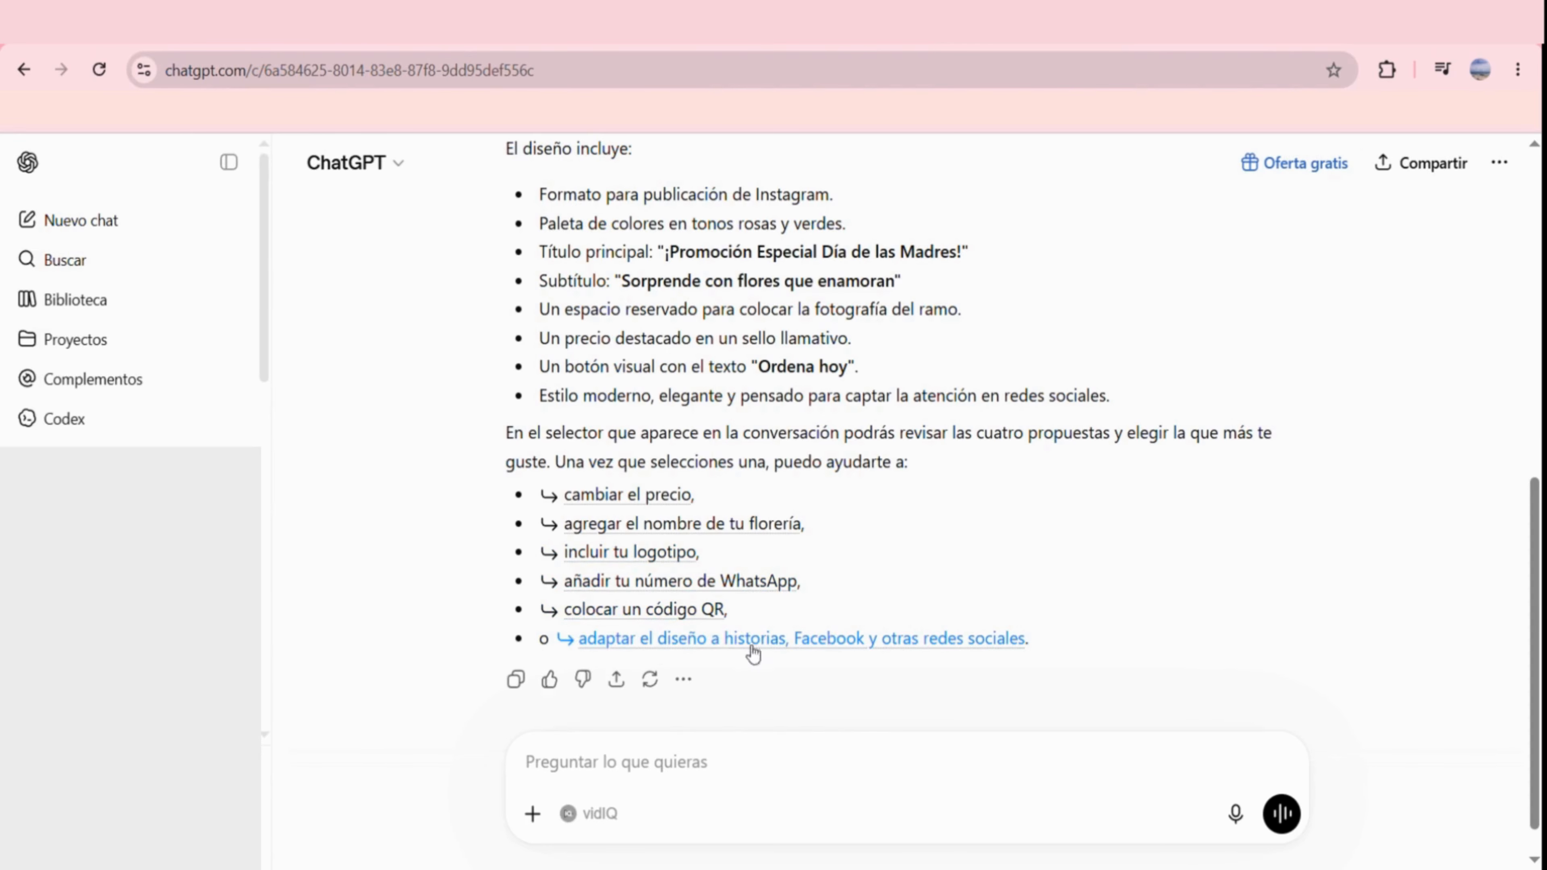
{"action": "scroll", "coordinate": [1076, 543], "scroll_direction": "up", "scroll_amount": 6}
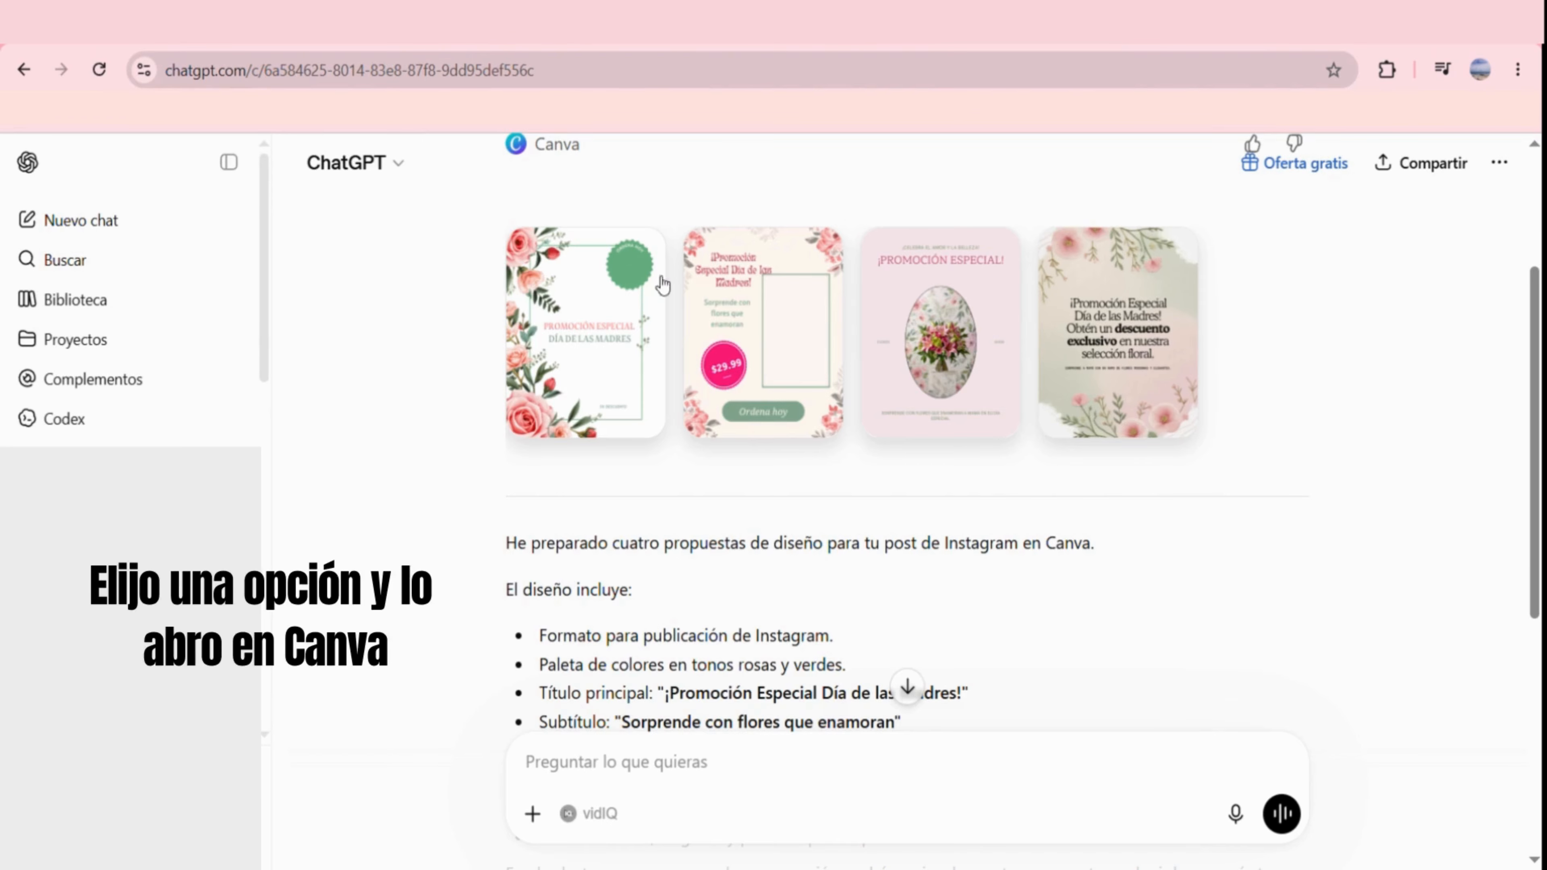
{"action": "left_click", "coordinate": [784, 364]}
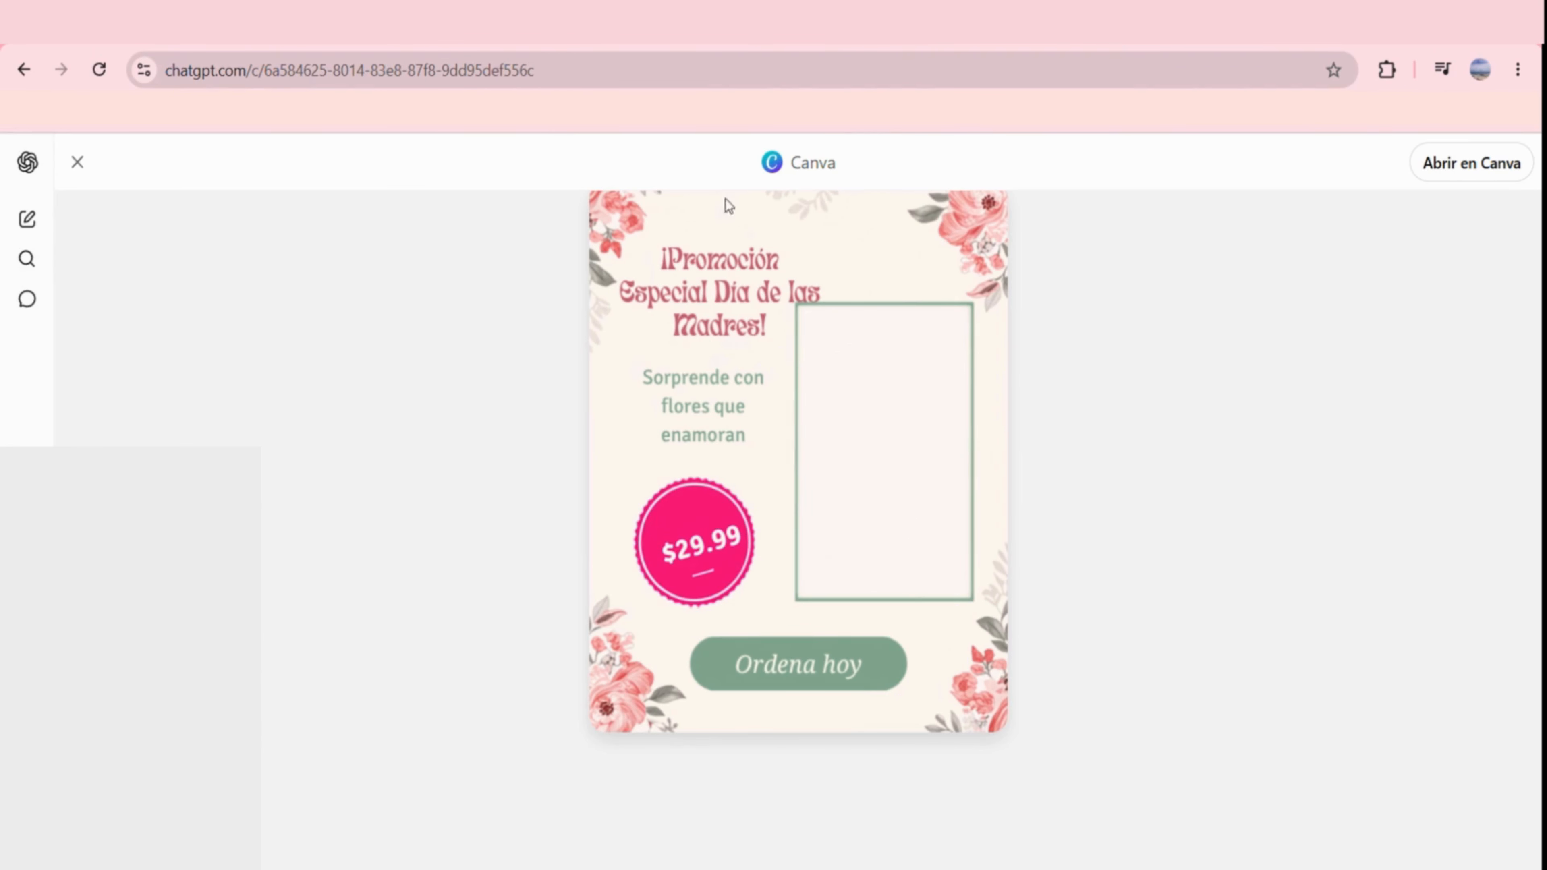
{"action": "left_click", "coordinate": [1477, 173]}
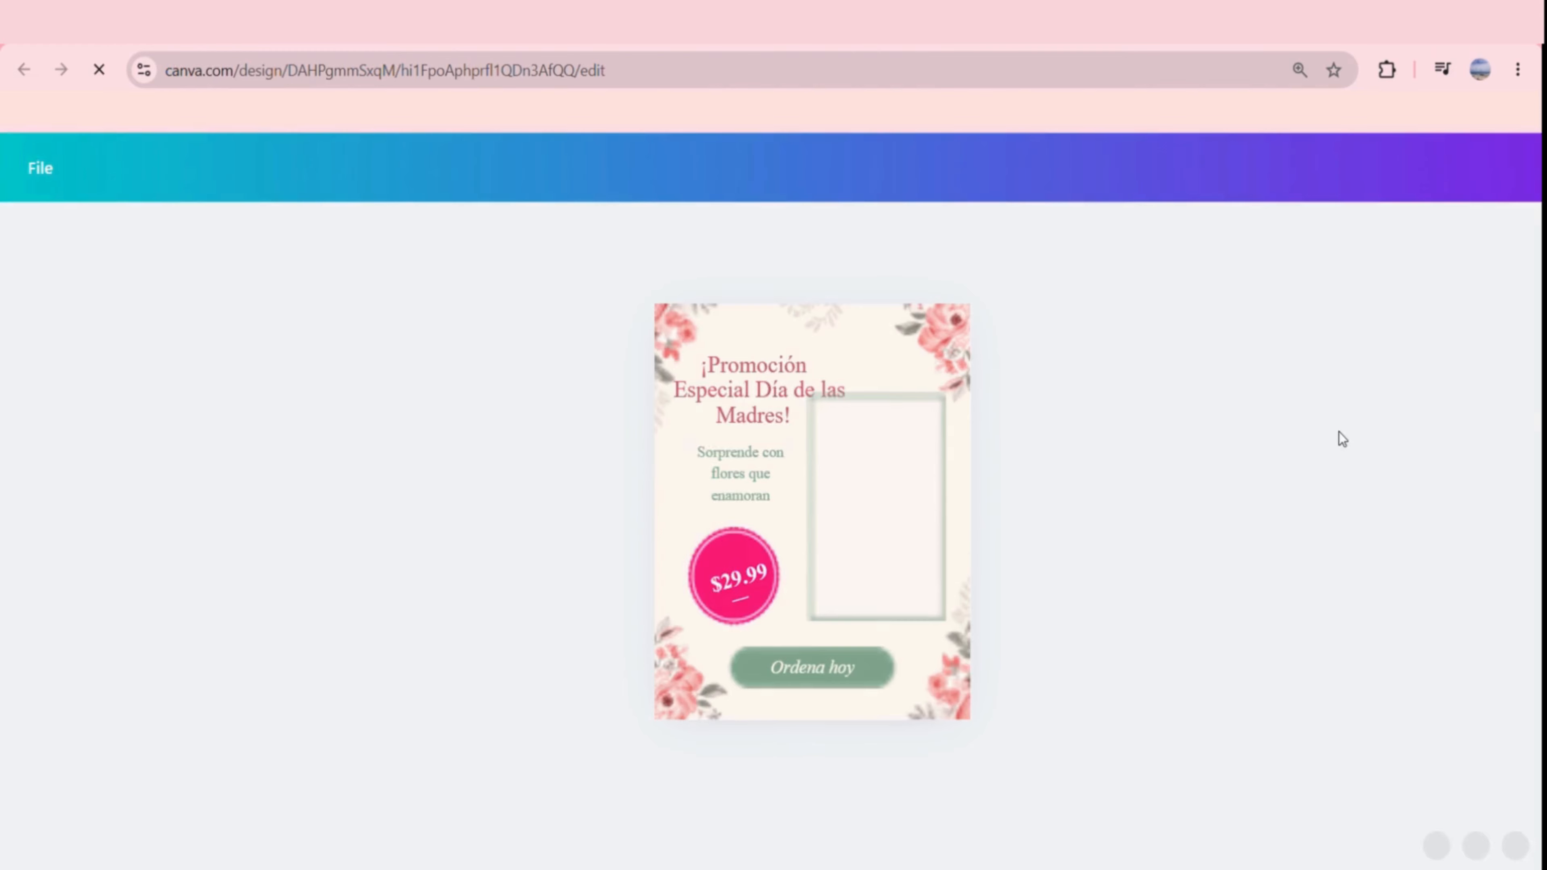
Search the design elements for "marco rectangular" and show all the frame results.
{"action": "left_click", "coordinate": [894, 487]}
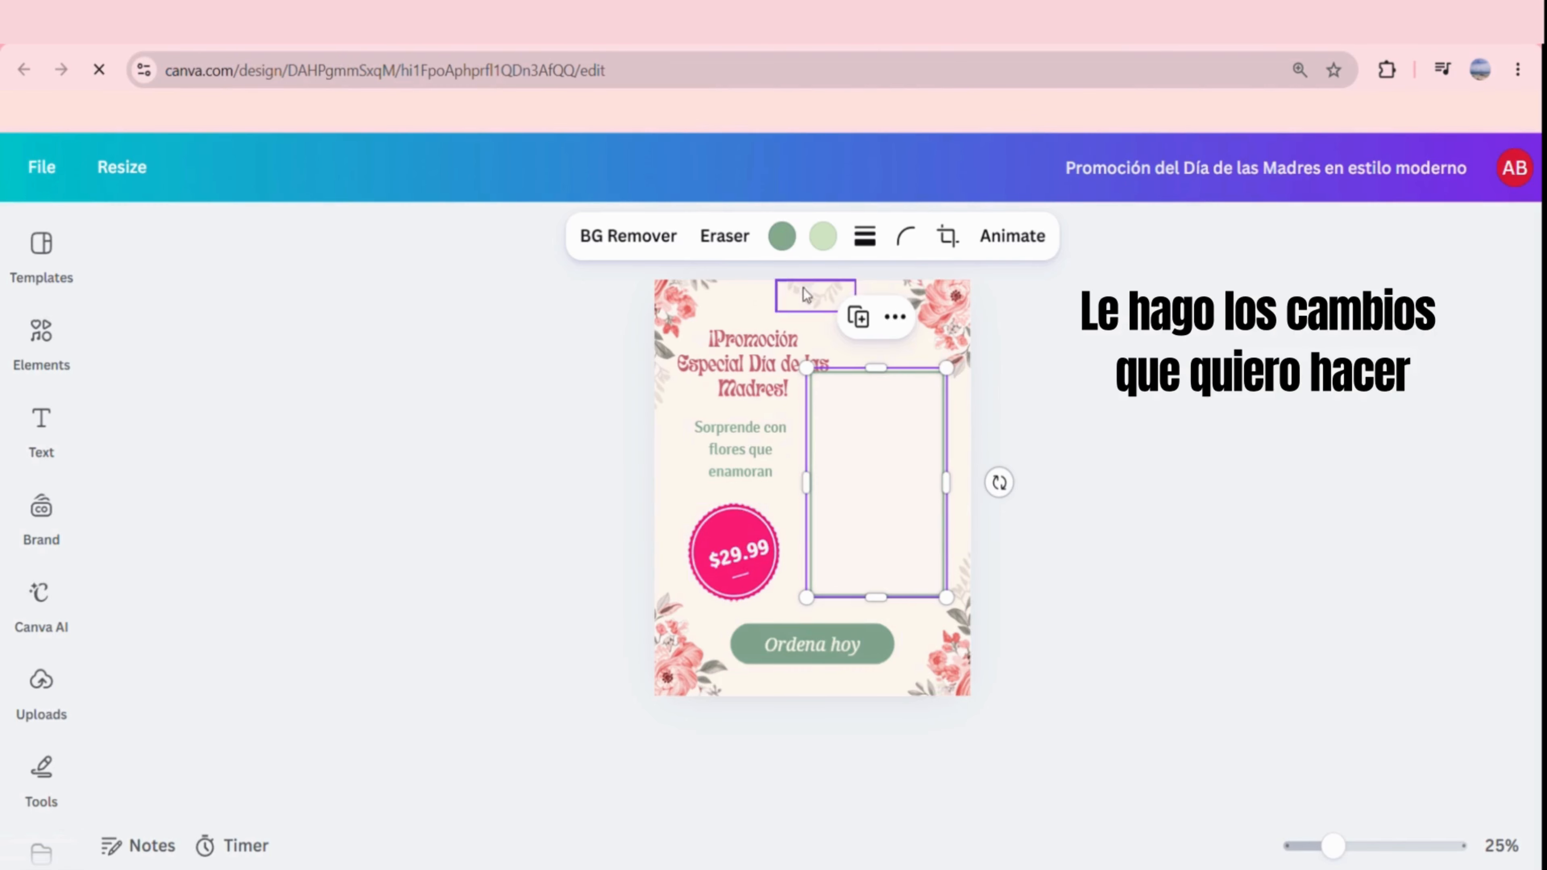
{"action": "left_click", "coordinate": [40, 334]}
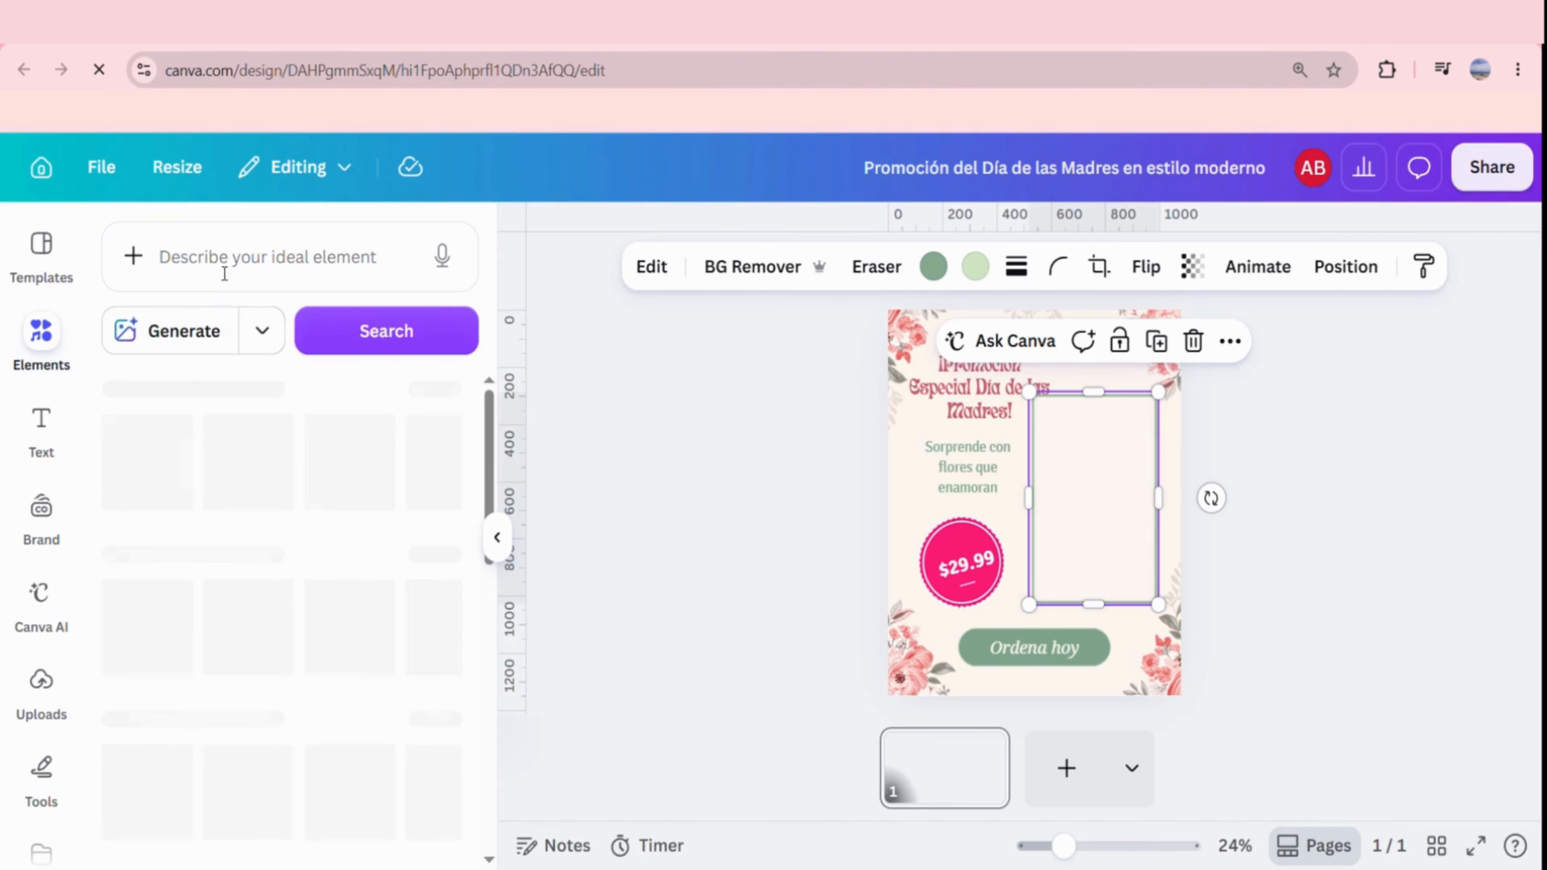
{"action": "left_click", "coordinate": [216, 264]}
{"action": "type", "text": "marco rectan"}
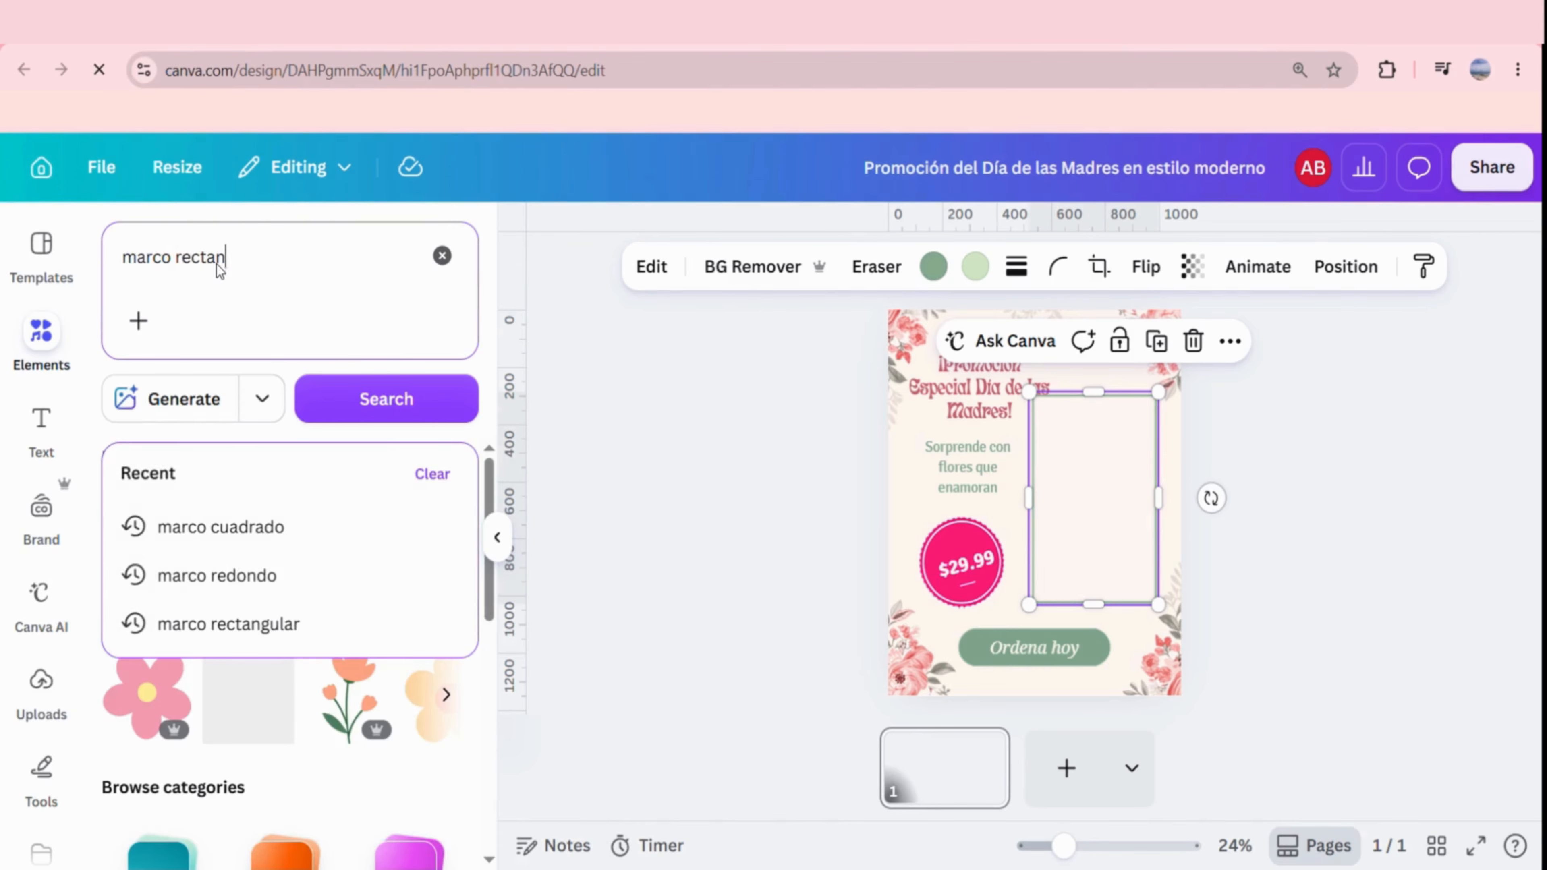
{"action": "type", "text": "gular"}
{"action": "key", "text": "Return"}
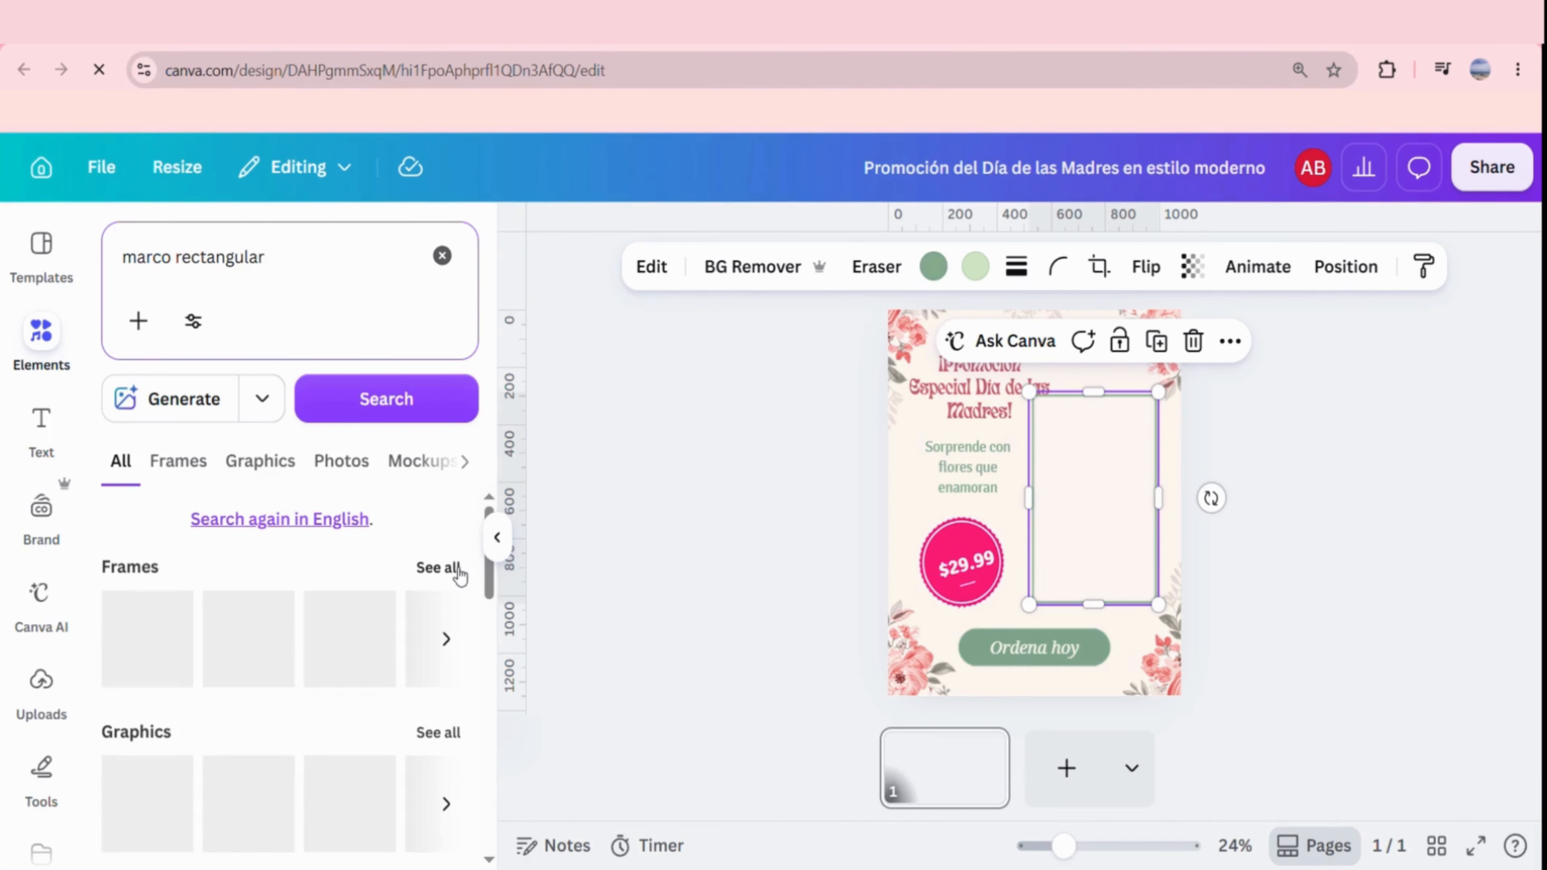
{"action": "left_click", "coordinate": [448, 567]}
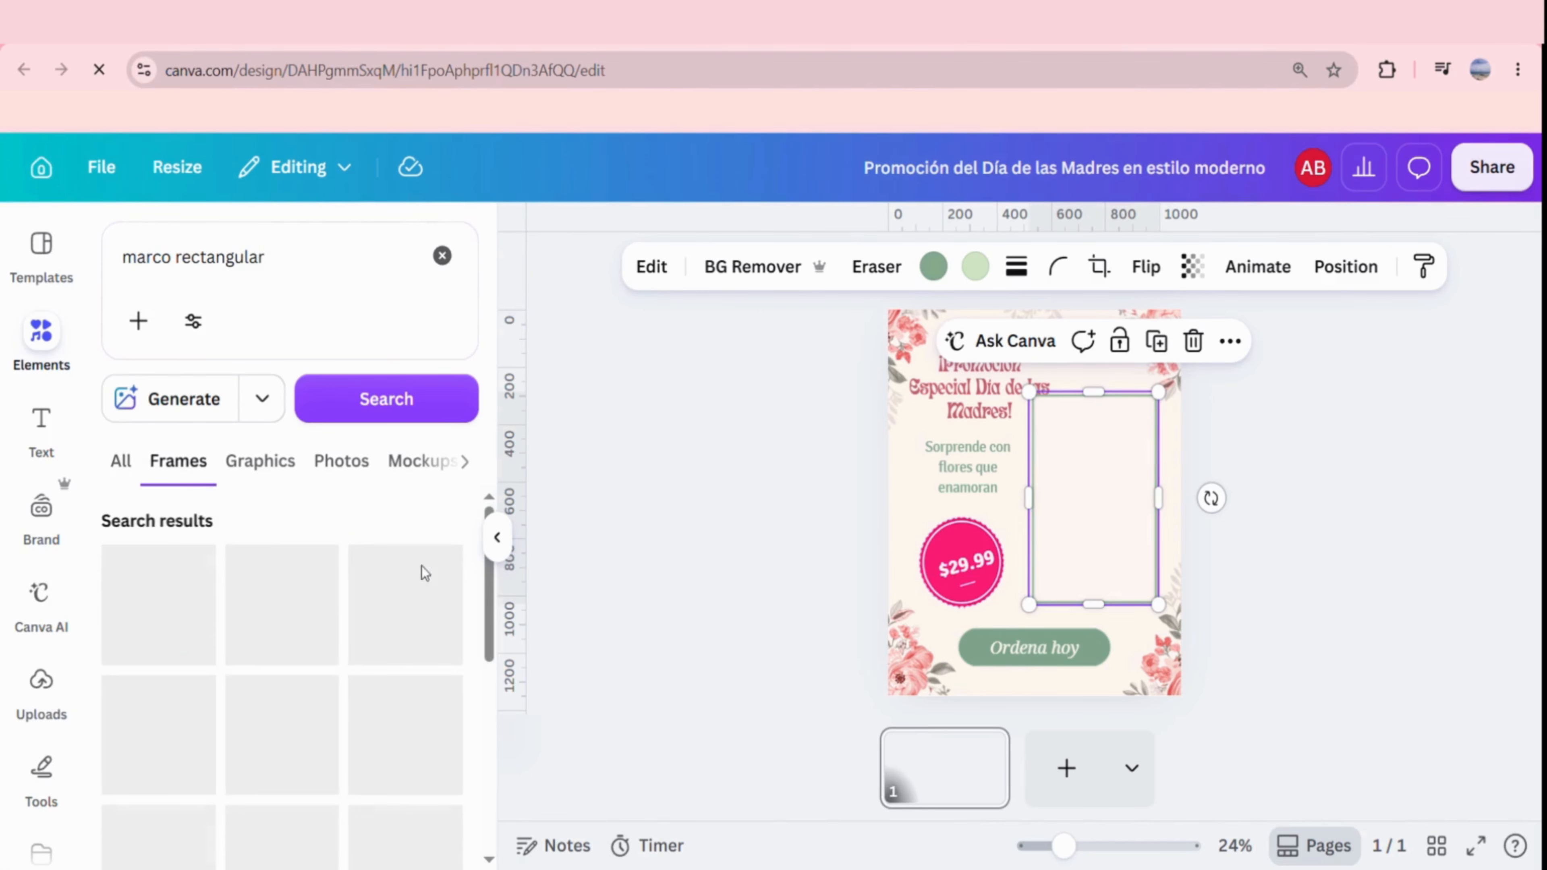
Change the price on the pink seal to $299.99 and reduce its font size to 43.9 so it fits on one line.
{"action": "left_click", "coordinate": [966, 565]}
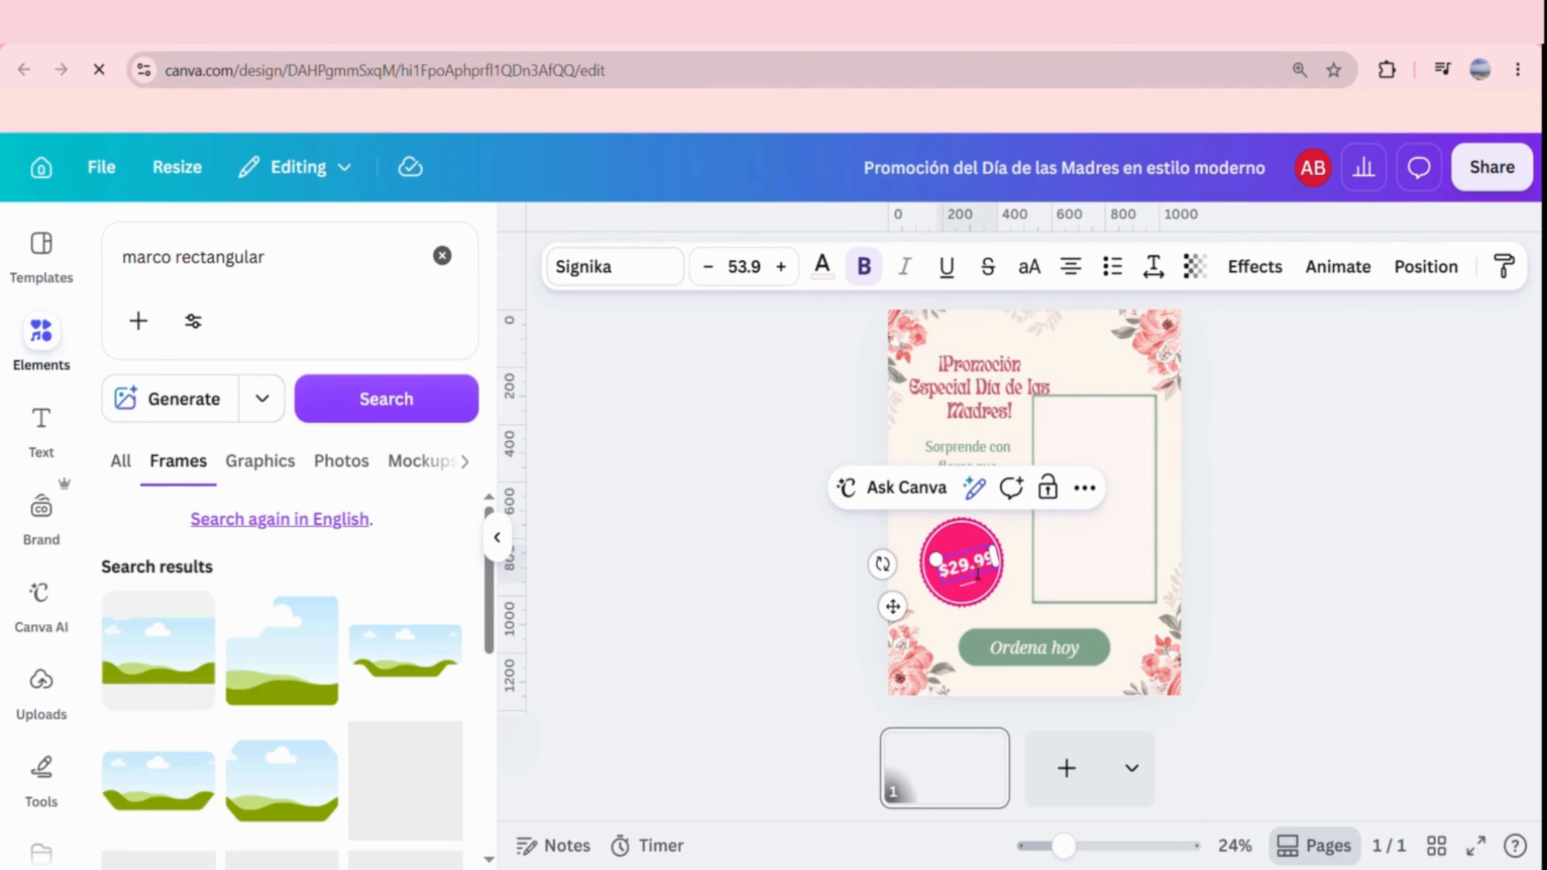
{"action": "type", "text": "9"}
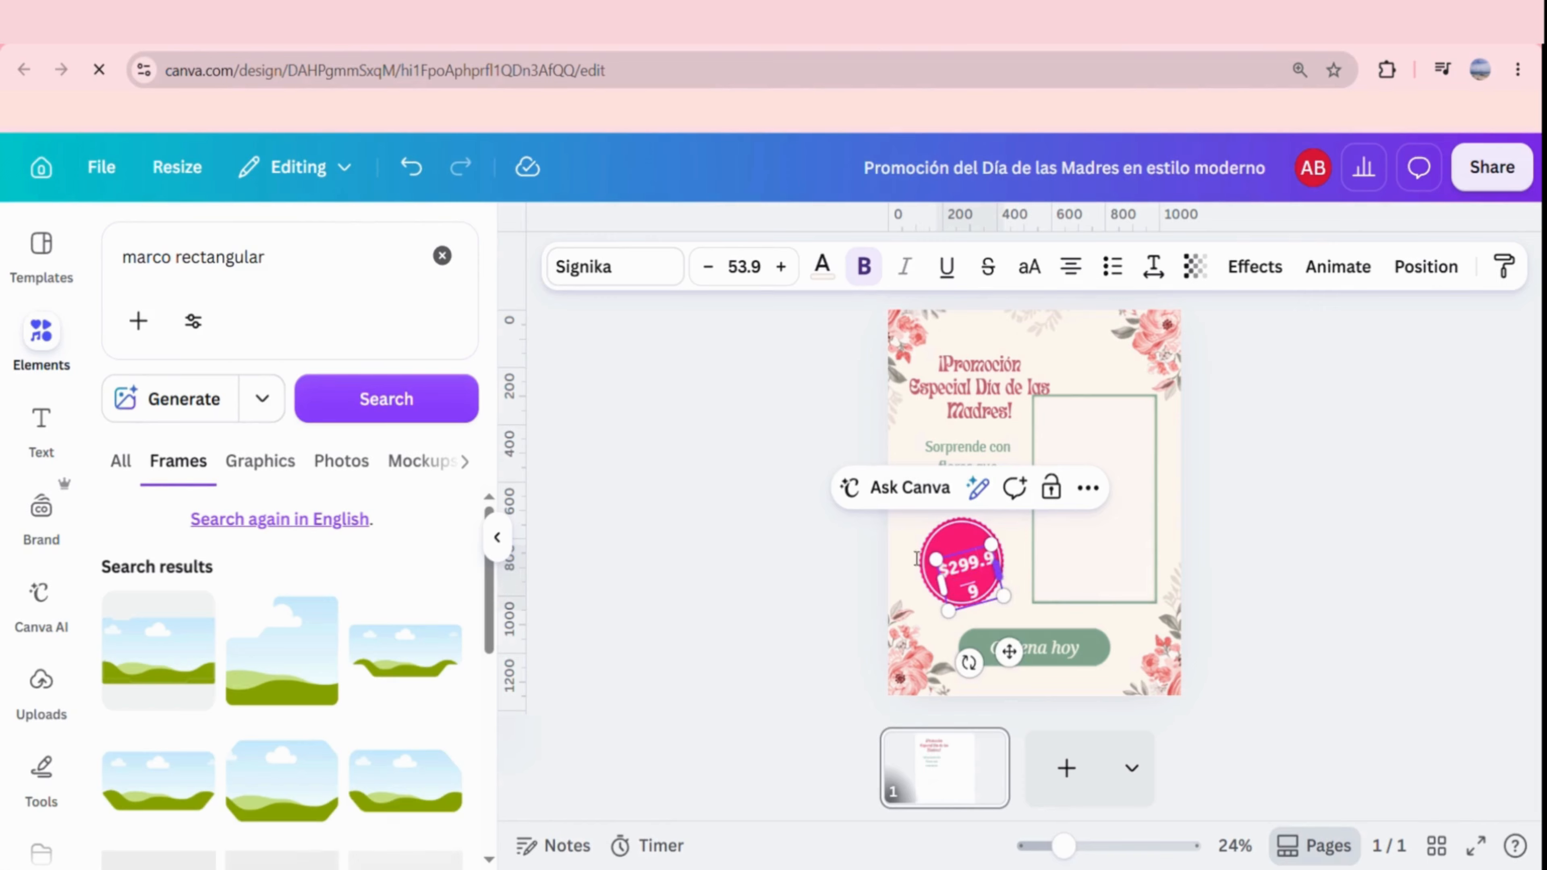
{"action": "left_click", "coordinate": [708, 268]}
{"action": "left_click", "coordinate": [708, 268]}
{"action": "left_click", "coordinate": [708, 269]}
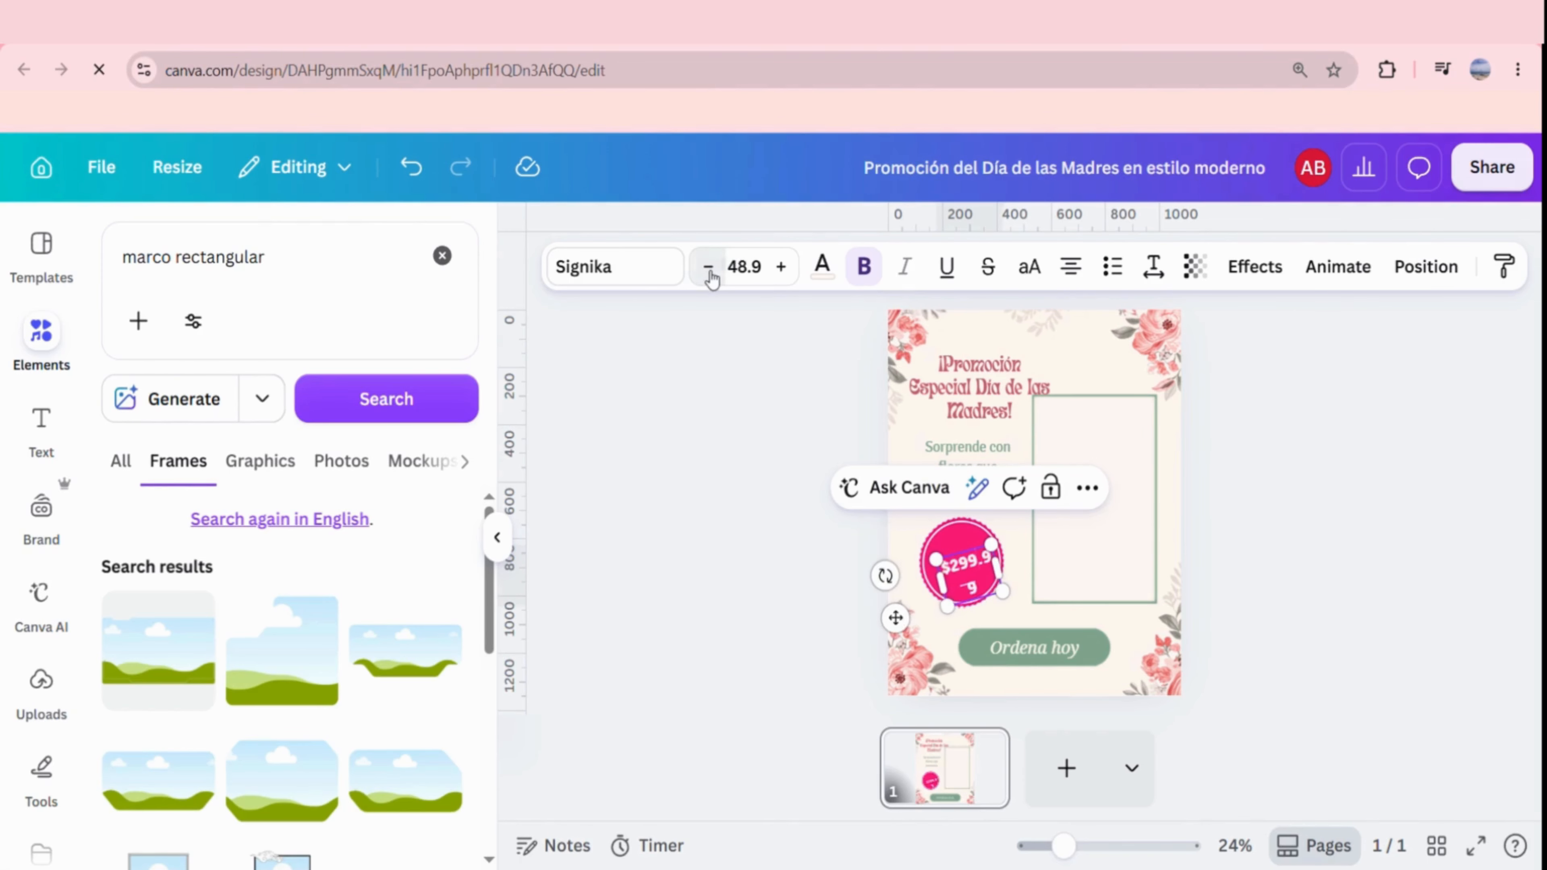
{"action": "left_click", "coordinate": [708, 270]}
{"action": "left_click", "coordinate": [708, 270]}
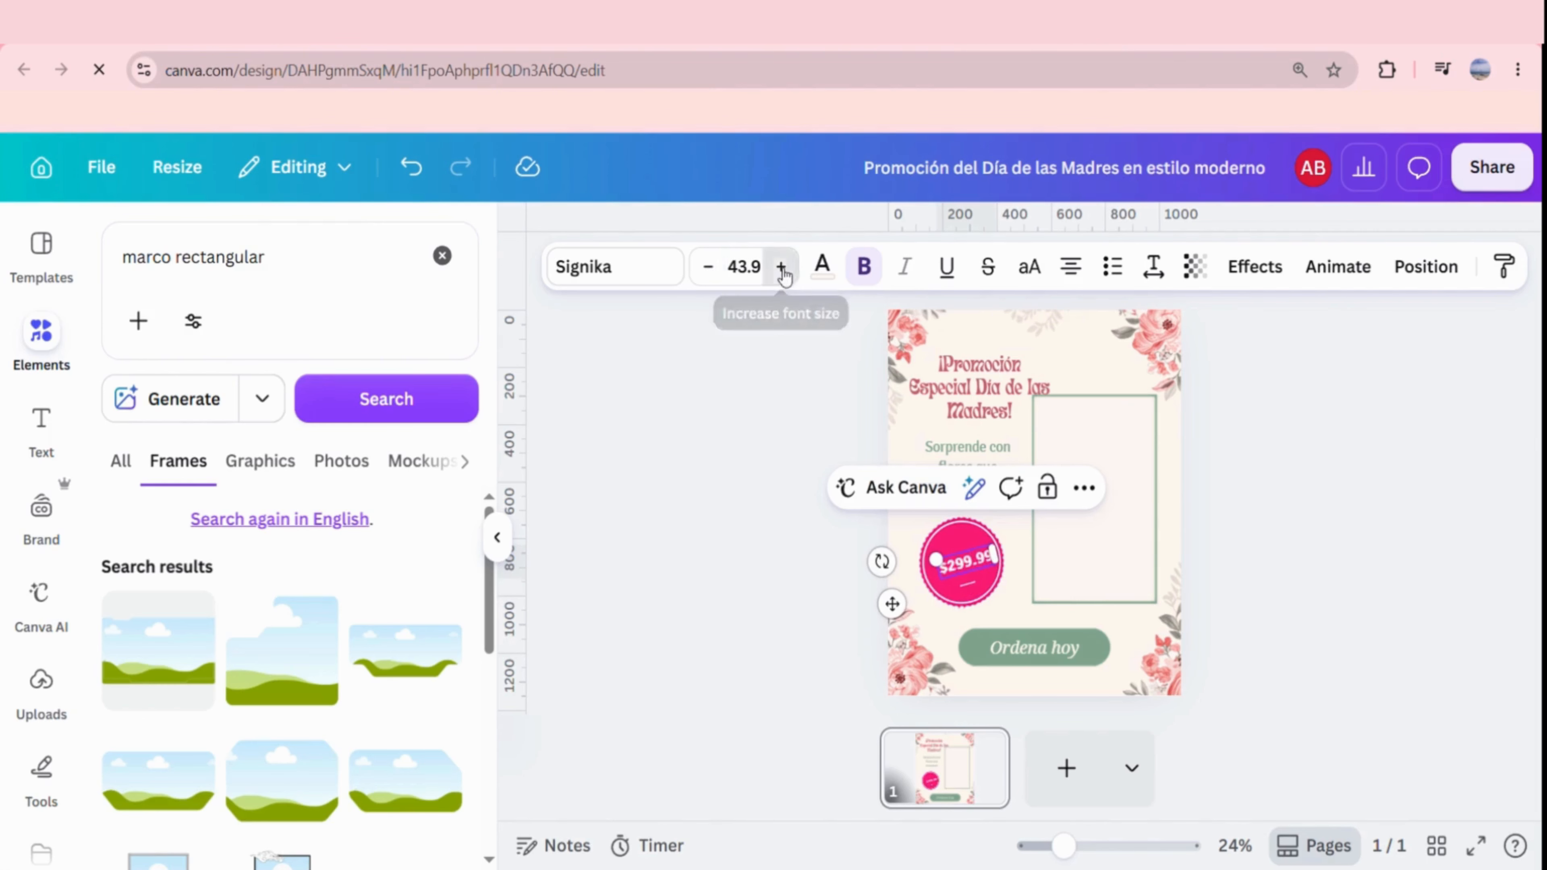
{"action": "left_click", "coordinate": [984, 482]}
Add a plain rectangular frame to the poster and resize it to cover the empty photo box.
{"action": "scroll", "coordinate": [316, 701], "scroll_direction": "down", "scroll_amount": 5}
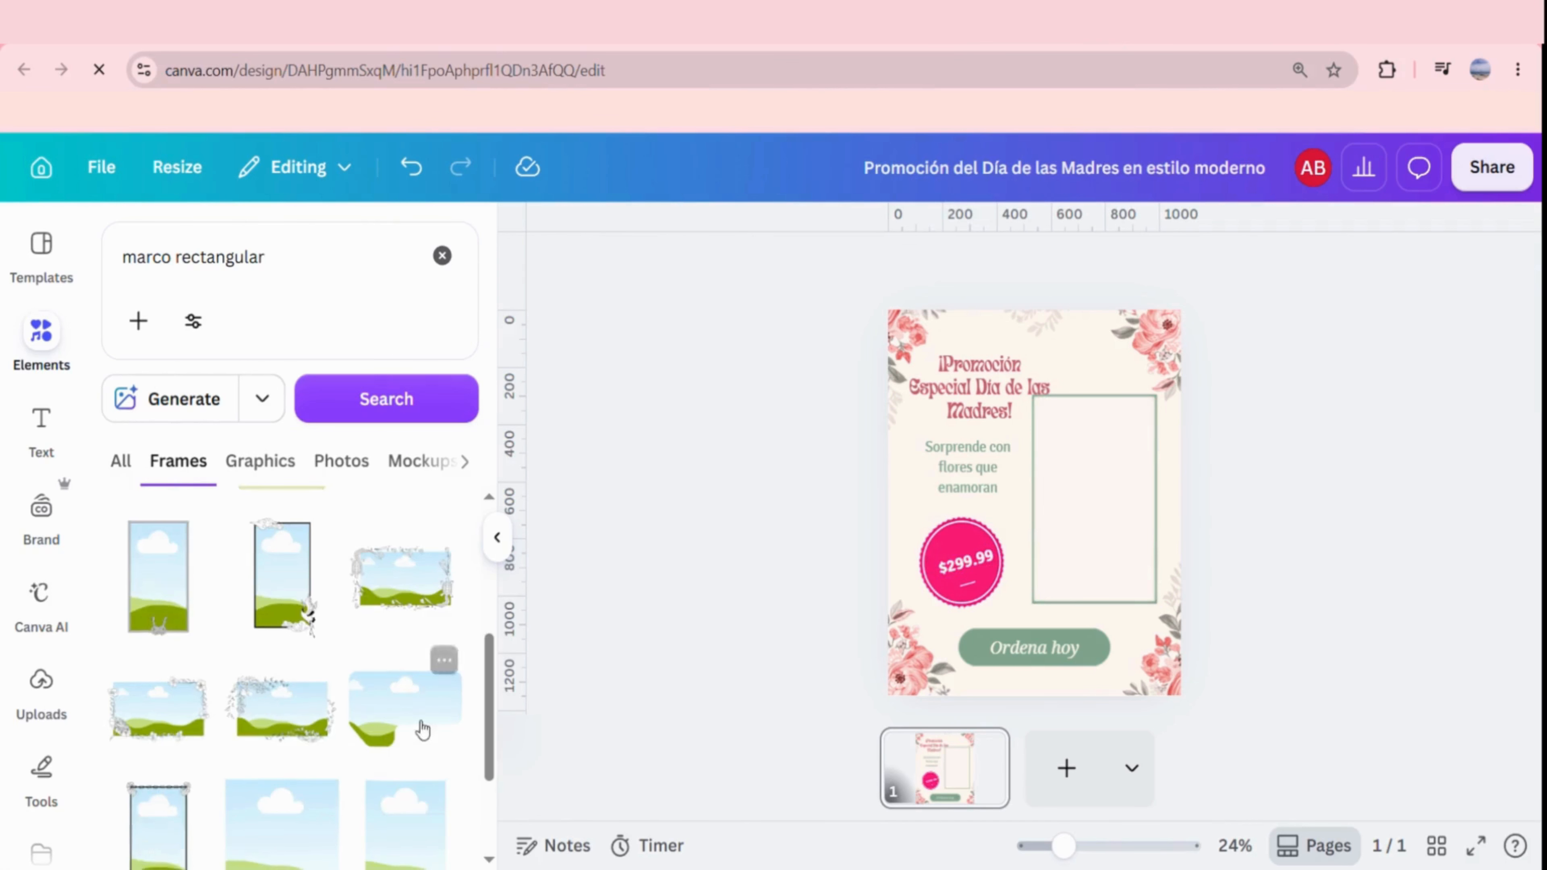
{"action": "left_click", "coordinate": [287, 664]}
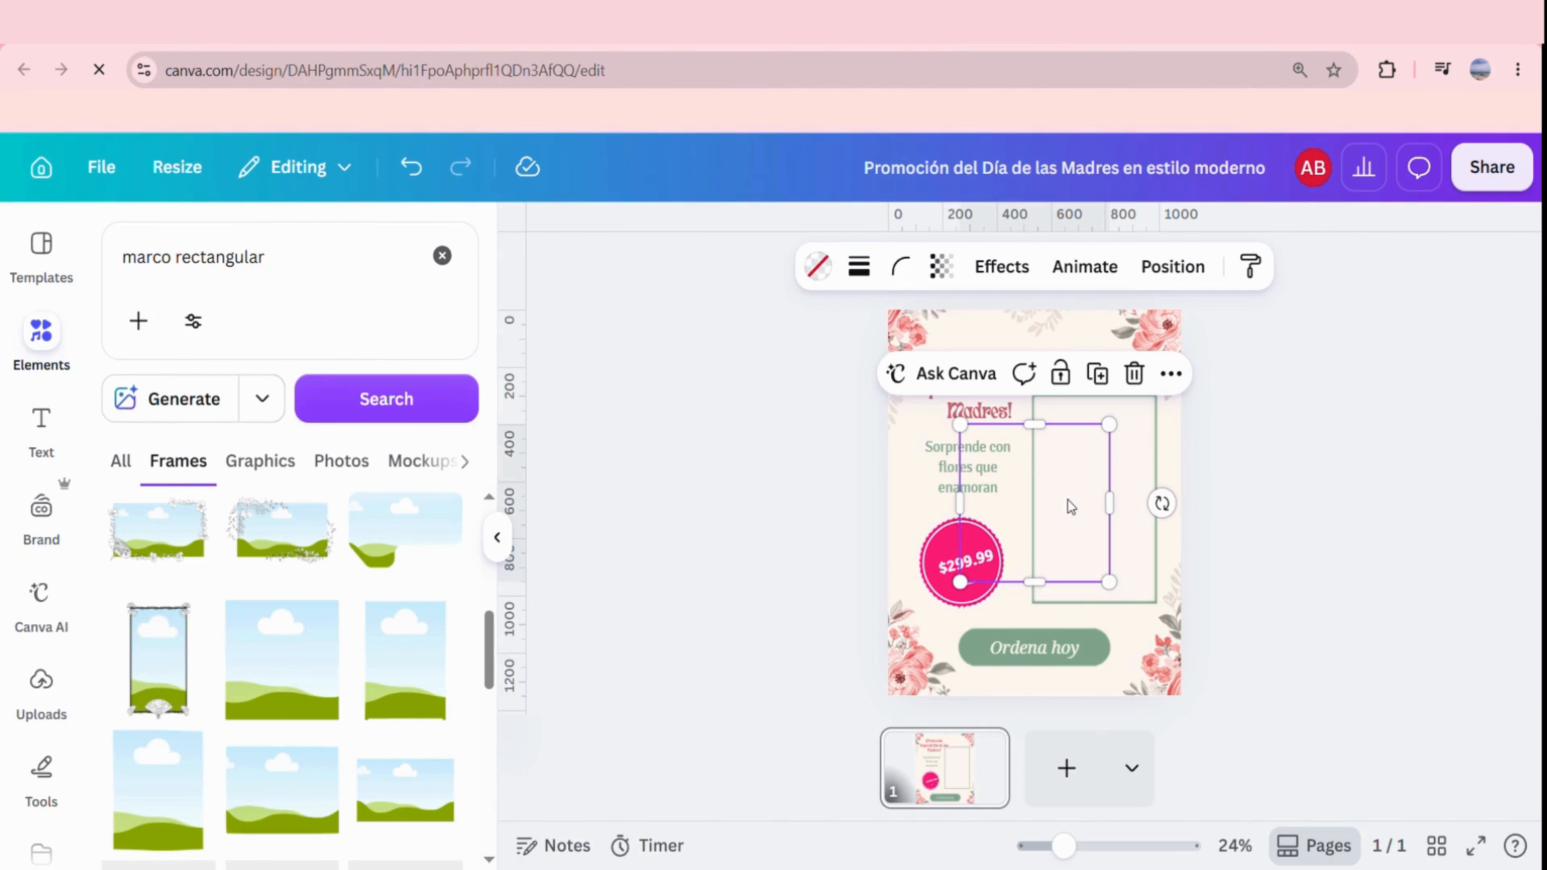
{"action": "left_click_drag", "start_coordinate": [1070, 506], "coordinate": [1158, 494]}
{"action": "left_click_drag", "start_coordinate": [1109, 413], "coordinate": [1096, 392]}
{"action": "left_click_drag", "start_coordinate": [1095, 559], "coordinate": [1086, 597]}
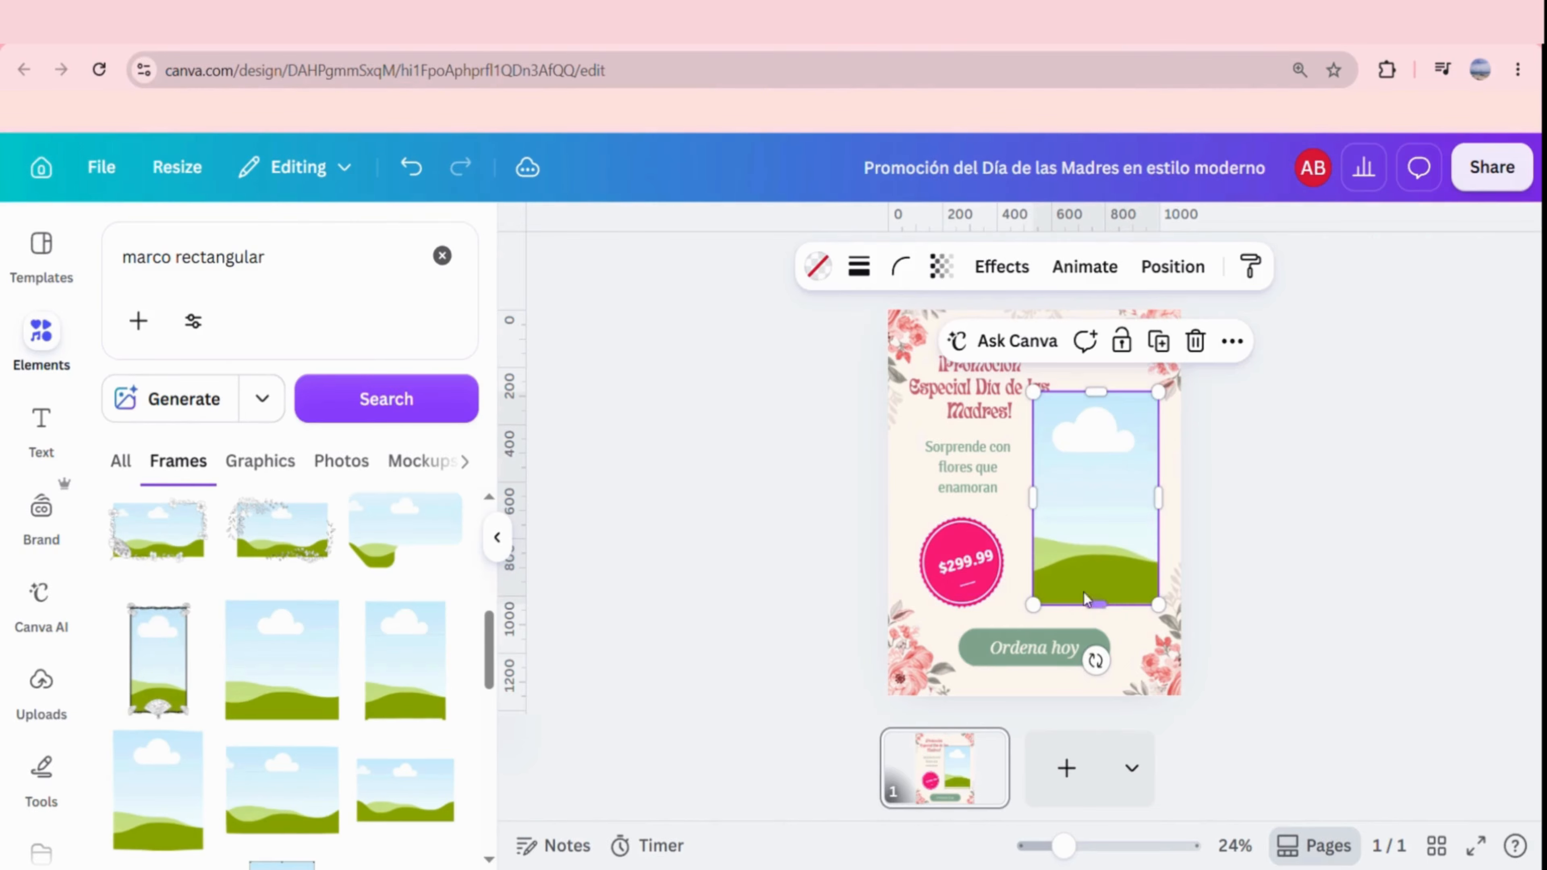
Give the rectangular frame a border and colour it in the poster's green.
{"action": "left_click", "coordinate": [860, 268]}
{"action": "left_click", "coordinate": [794, 339]}
{"action": "left_click", "coordinate": [839, 266]}
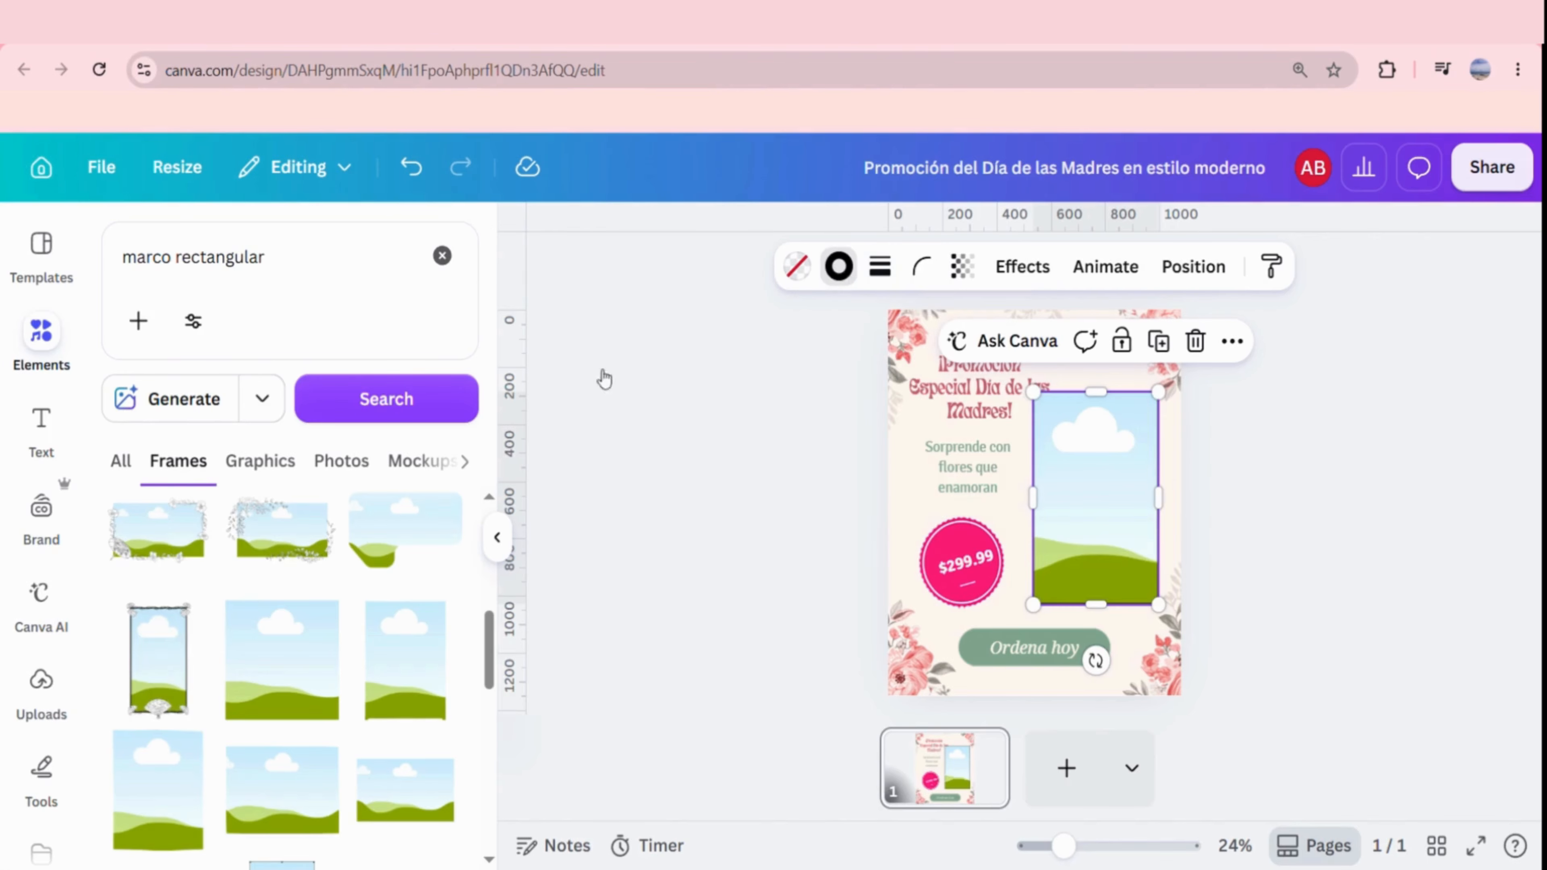
{"action": "left_click", "coordinate": [1008, 514]}
{"action": "left_click", "coordinate": [1096, 510]}
Search the elements for "ramo de flores" and limit the results to photos.
{"action": "left_click", "coordinate": [326, 272]}
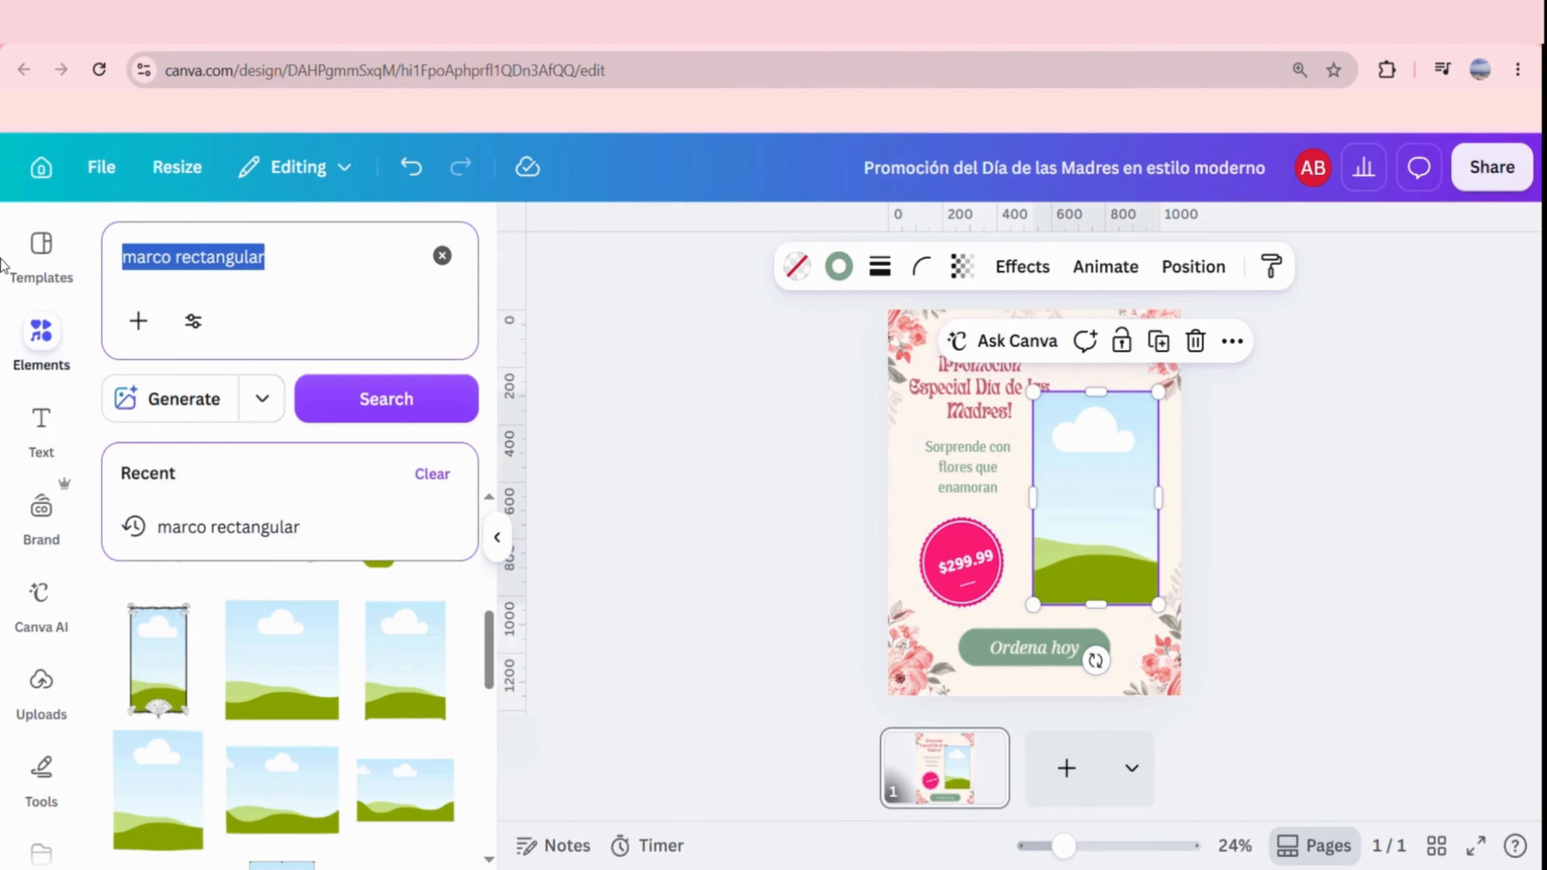
{"action": "type", "text": "ramo de flores"}
{"action": "key", "text": "Return"}
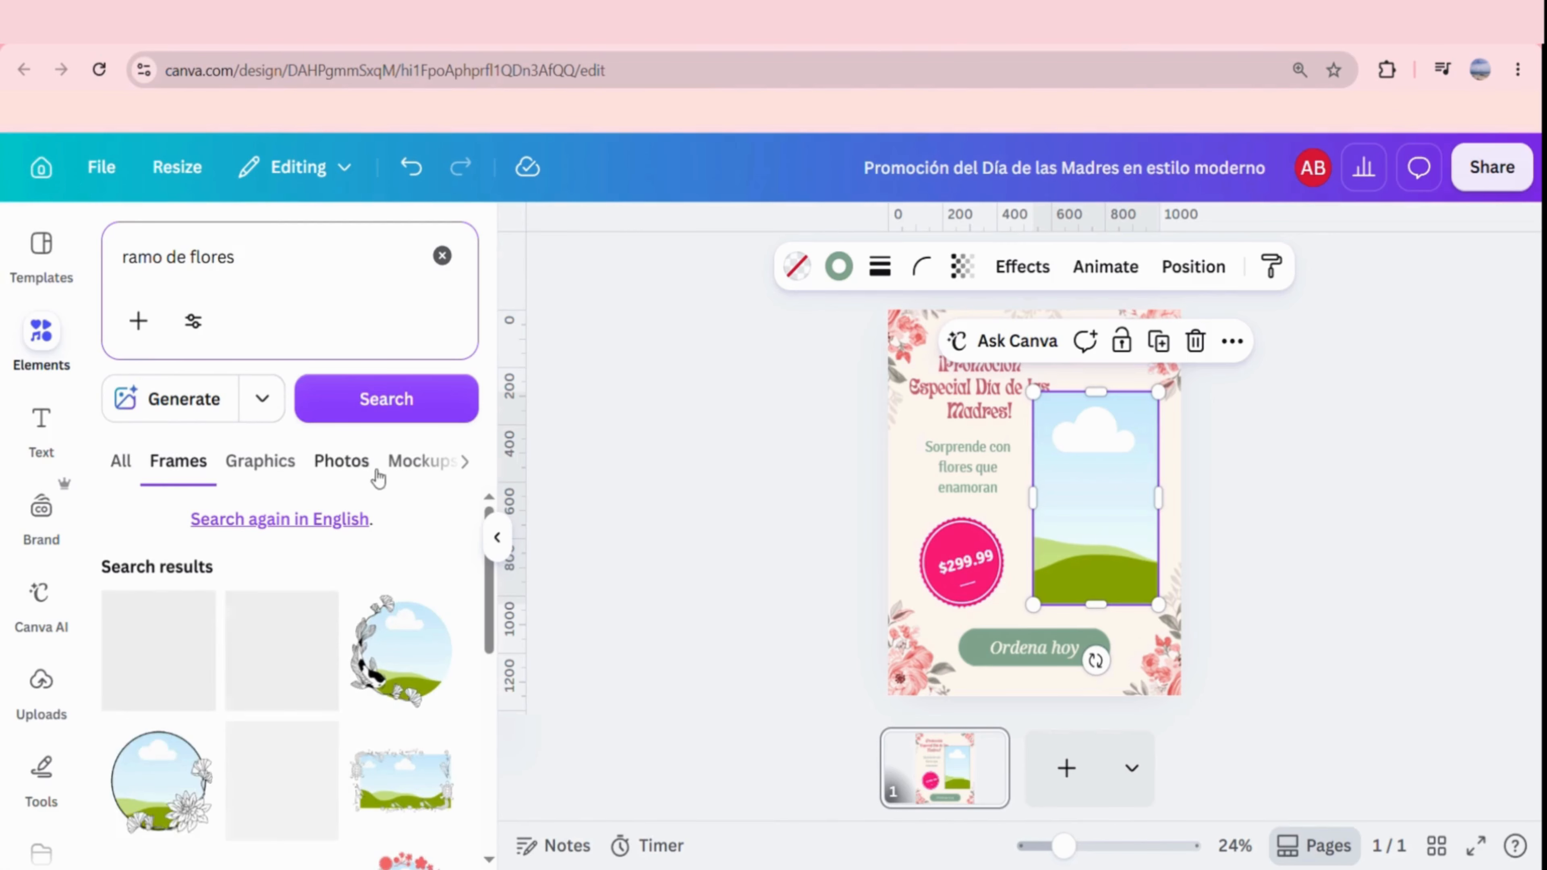
{"action": "left_click", "coordinate": [359, 464]}
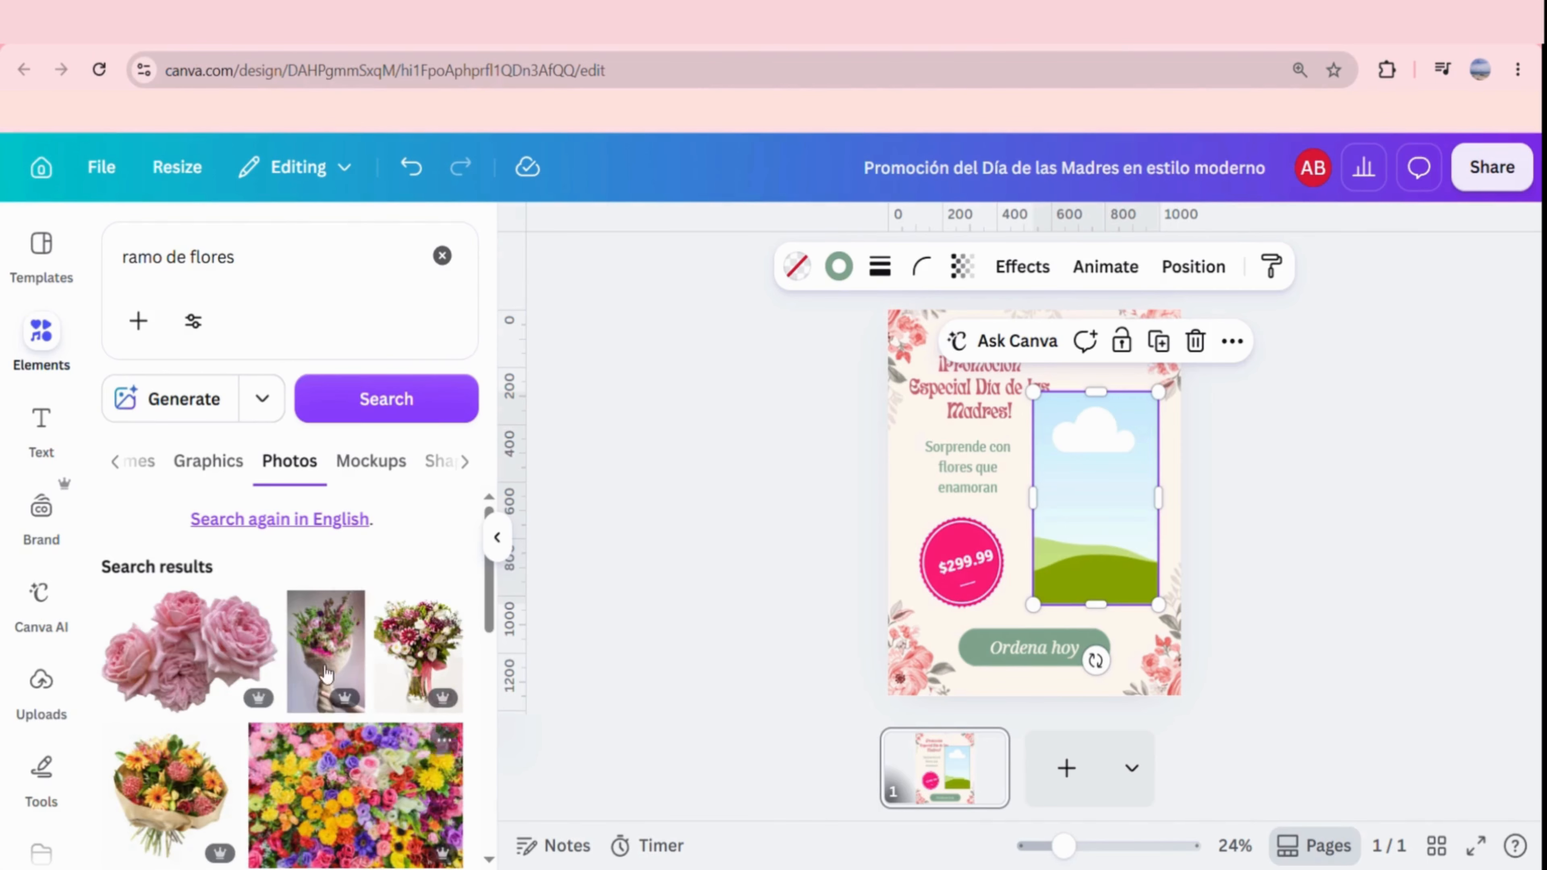
Browse the bouquet photos and fill the rectangular frame with the hand-held bouquet picture.
{"action": "scroll", "coordinate": [358, 698], "scroll_direction": "down", "scroll_amount": 3}
{"action": "scroll", "coordinate": [360, 694], "scroll_direction": "down", "scroll_amount": 10}
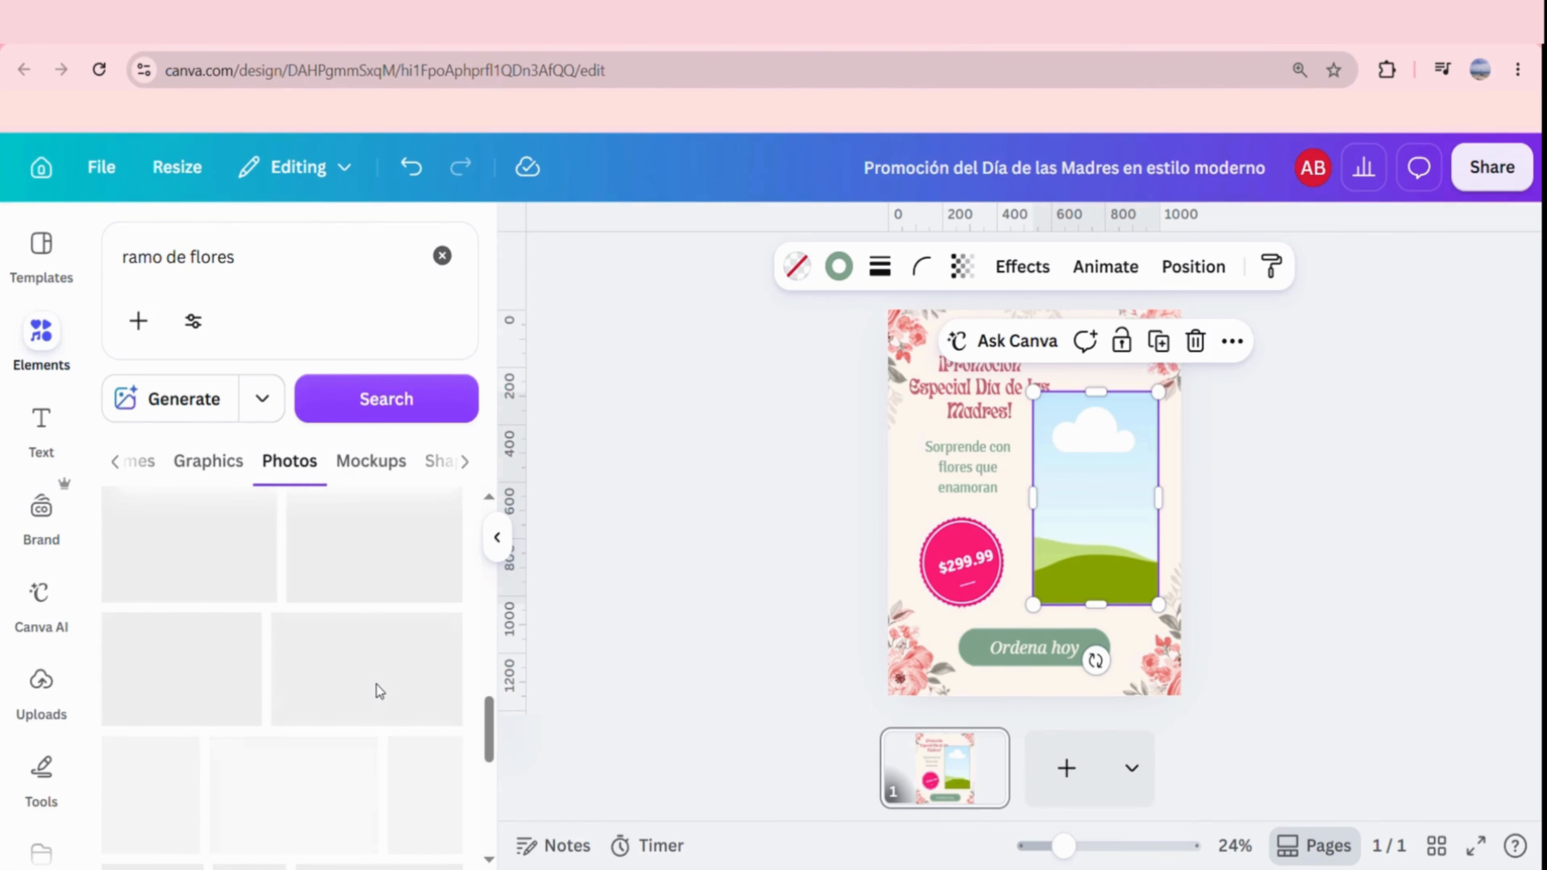
{"action": "scroll", "coordinate": [378, 686], "scroll_direction": "up", "scroll_amount": 2}
{"action": "scroll", "coordinate": [383, 690], "scroll_direction": "up", "scroll_amount": 10}
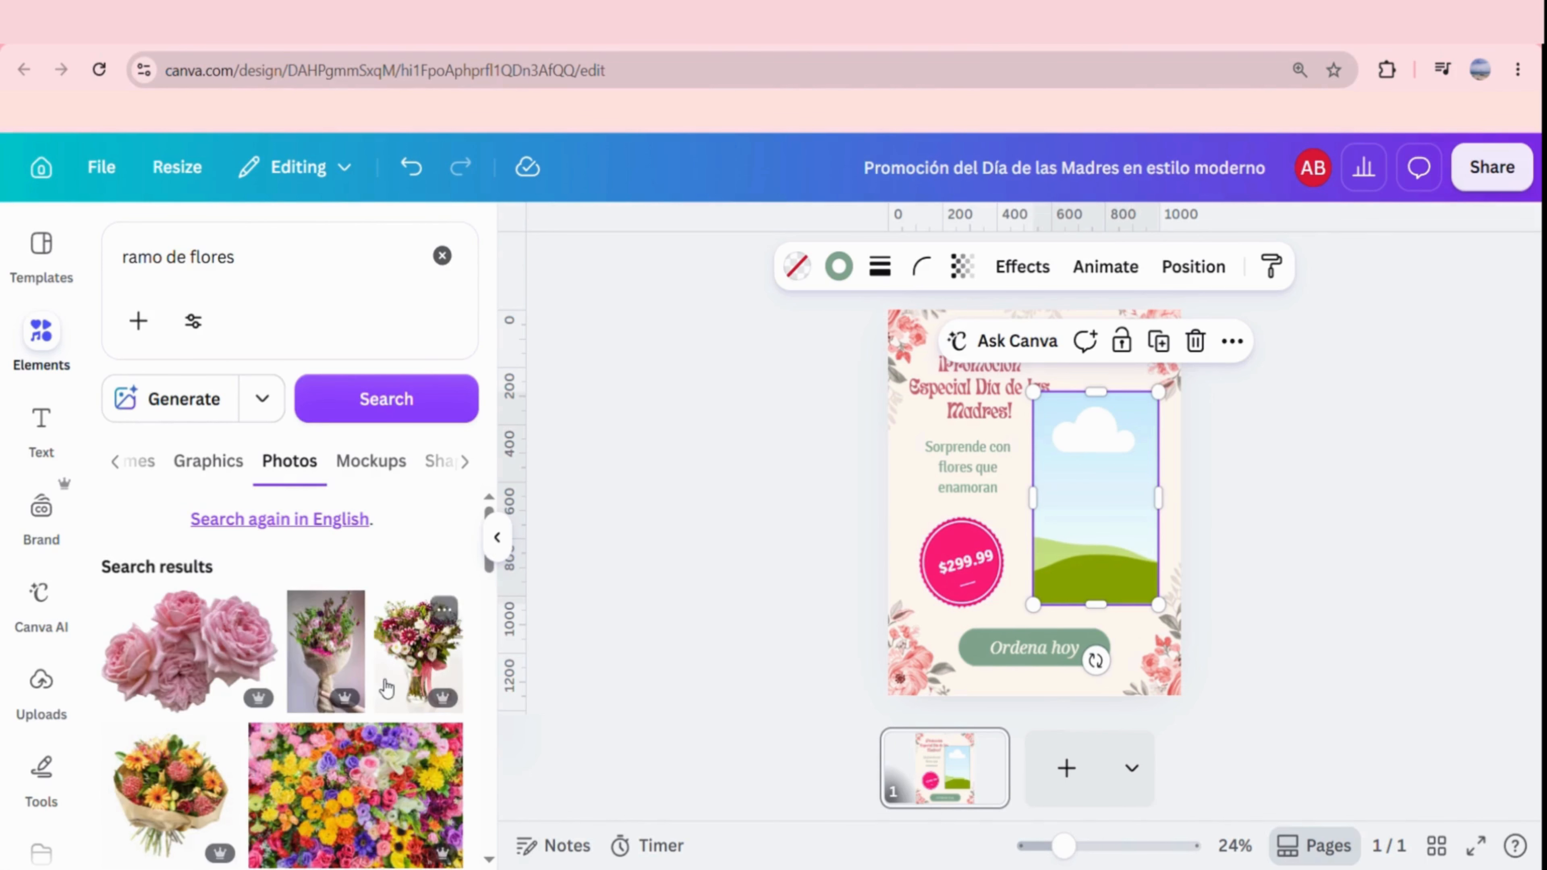
{"action": "left_click_drag", "start_coordinate": [383, 687], "coordinate": [1046, 449]}
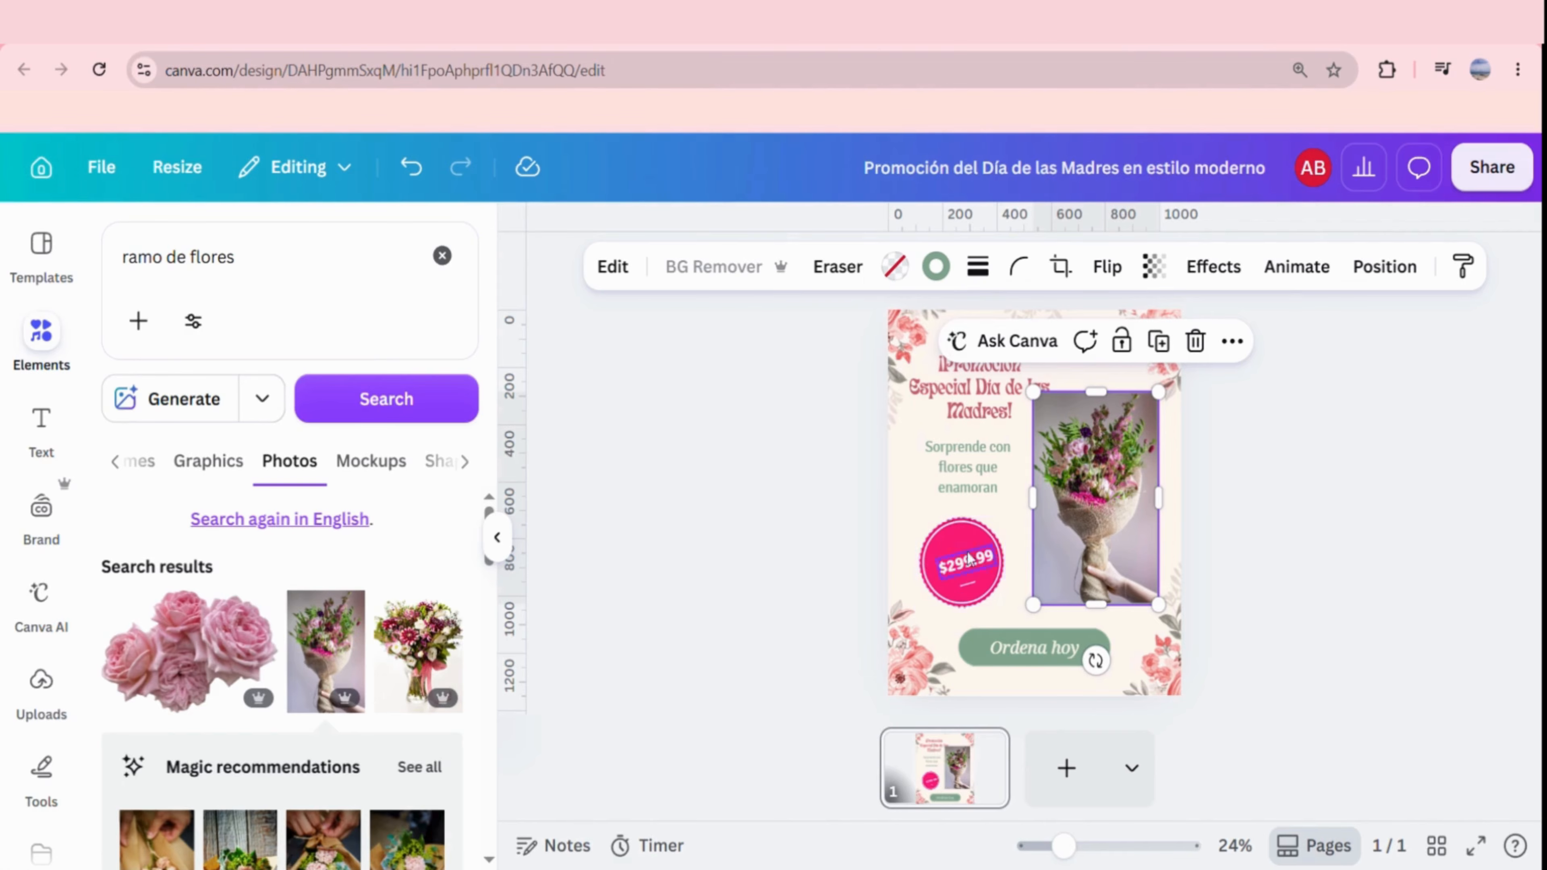
Select the pink seal together with its price text and enlarge both slightly.
{"action": "left_click", "coordinate": [921, 560]}
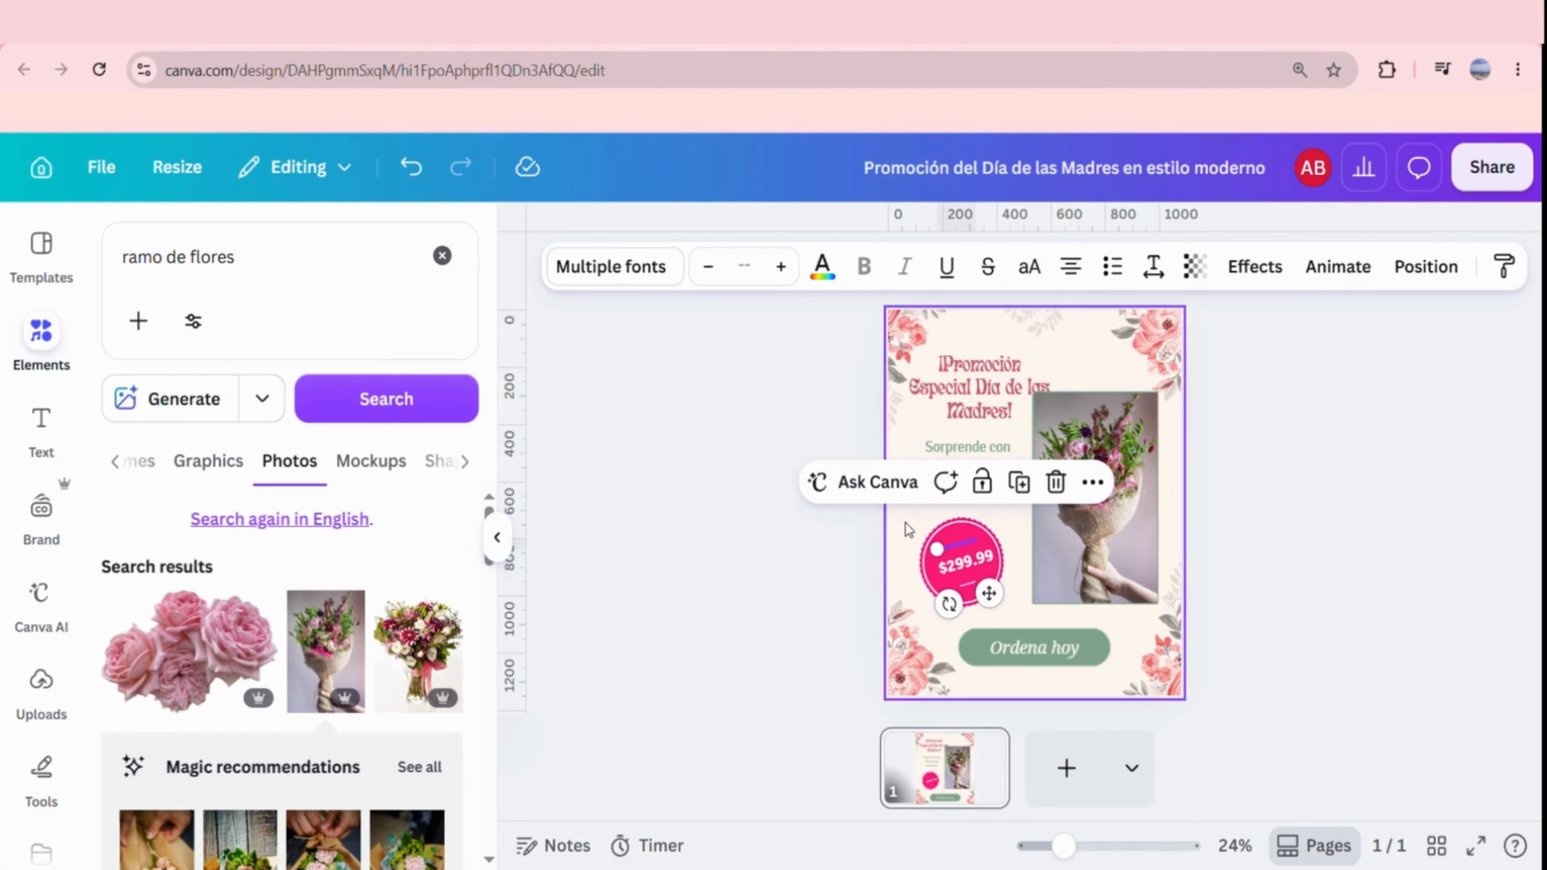
{"action": "left_click", "coordinate": [931, 534]}
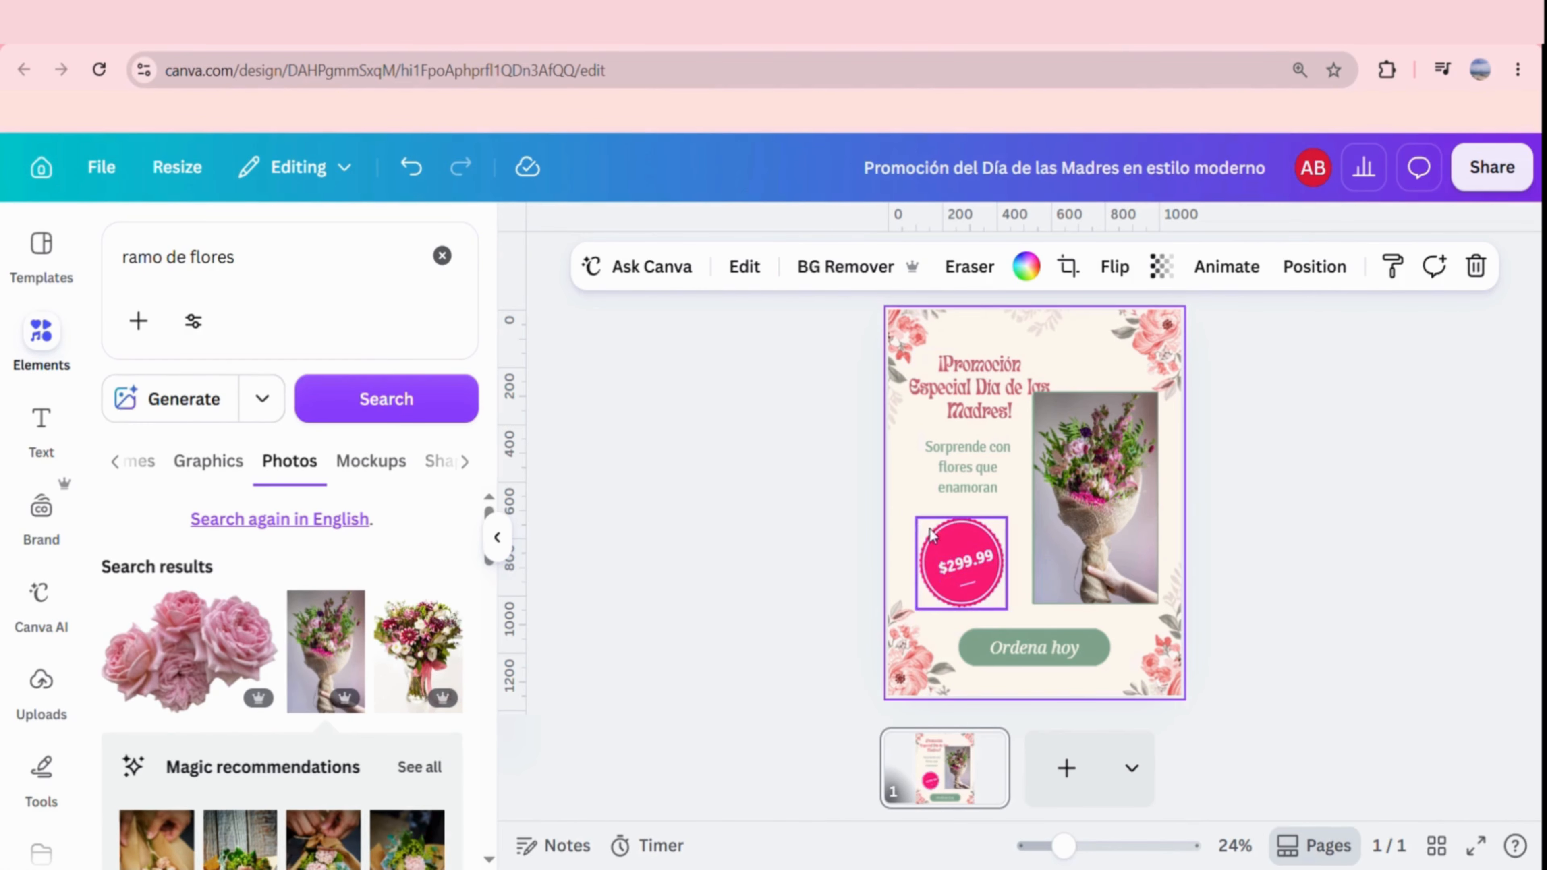
{"action": "left_click", "coordinate": [964, 566]}
{"action": "mouse_move", "coordinate": [935, 533]}
{"action": "left_mouse_down"}
{"action": "mouse_move", "coordinate": [856, 457]}
{"action": "mouse_move", "coordinate": [931, 509]}
{"action": "left_mouse_up"}
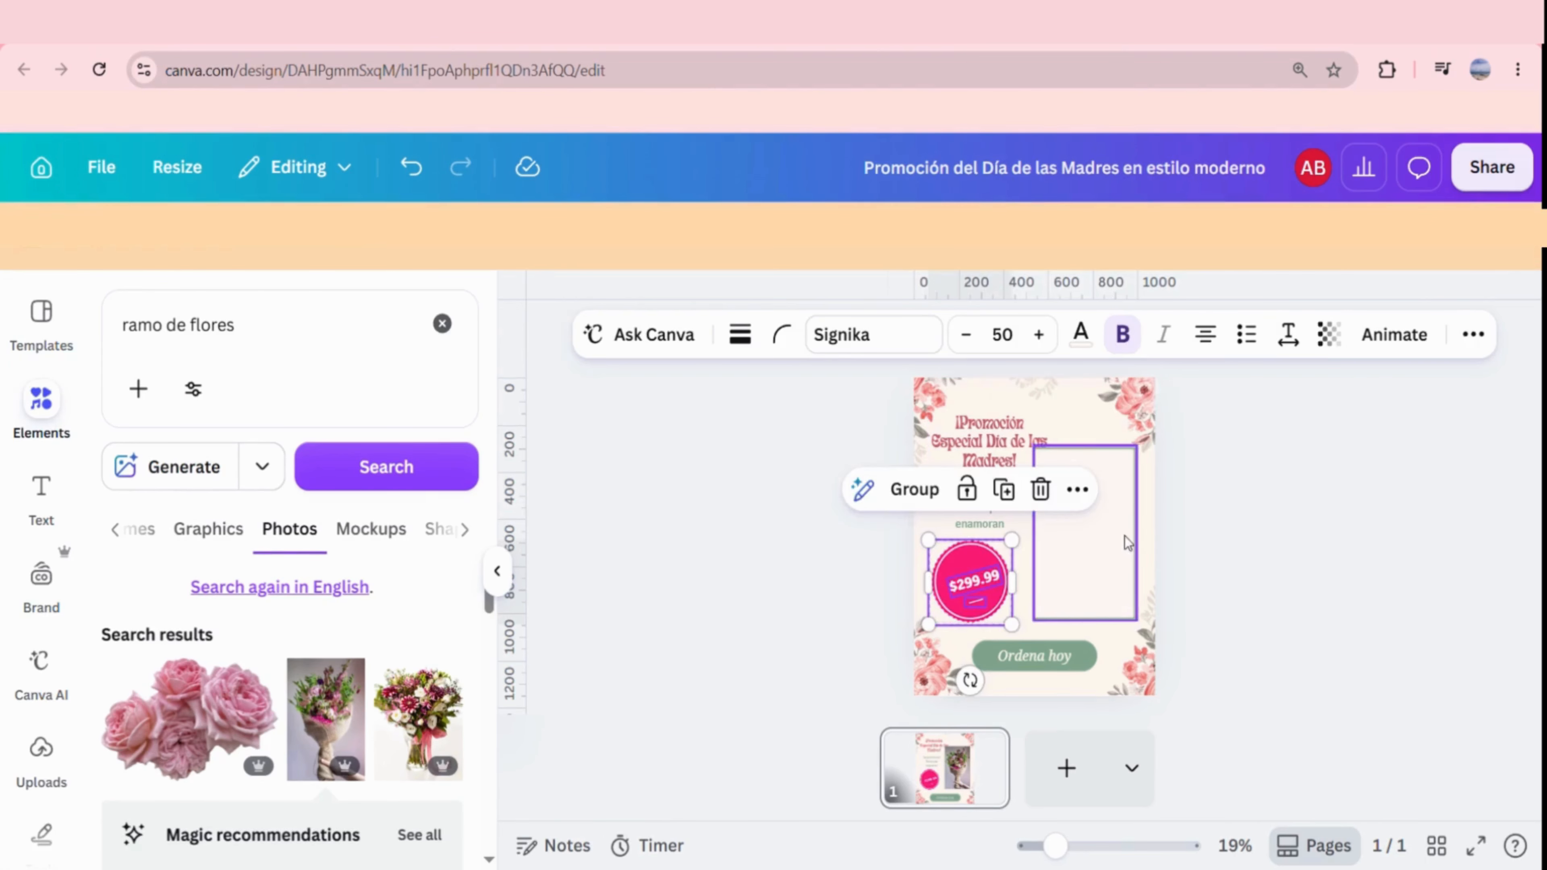
Take the hand-held bouquet photo out of the rectangular frame as a separate image.
{"action": "left_click", "coordinate": [1122, 536]}
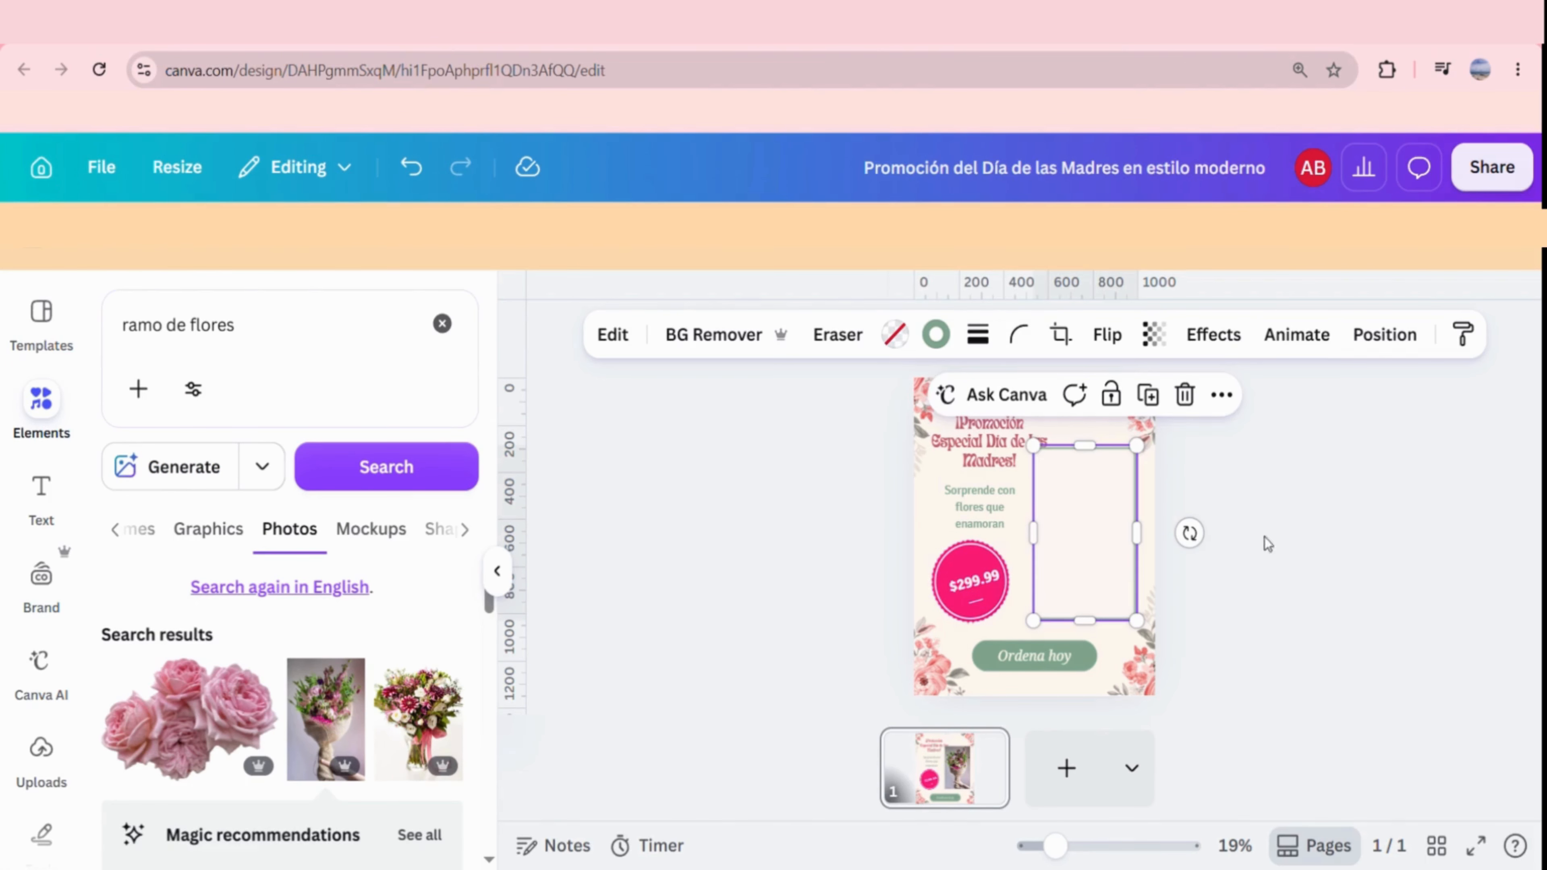
{"action": "left_click", "coordinate": [1515, 248]}
{"action": "left_click", "coordinate": [1343, 139]}
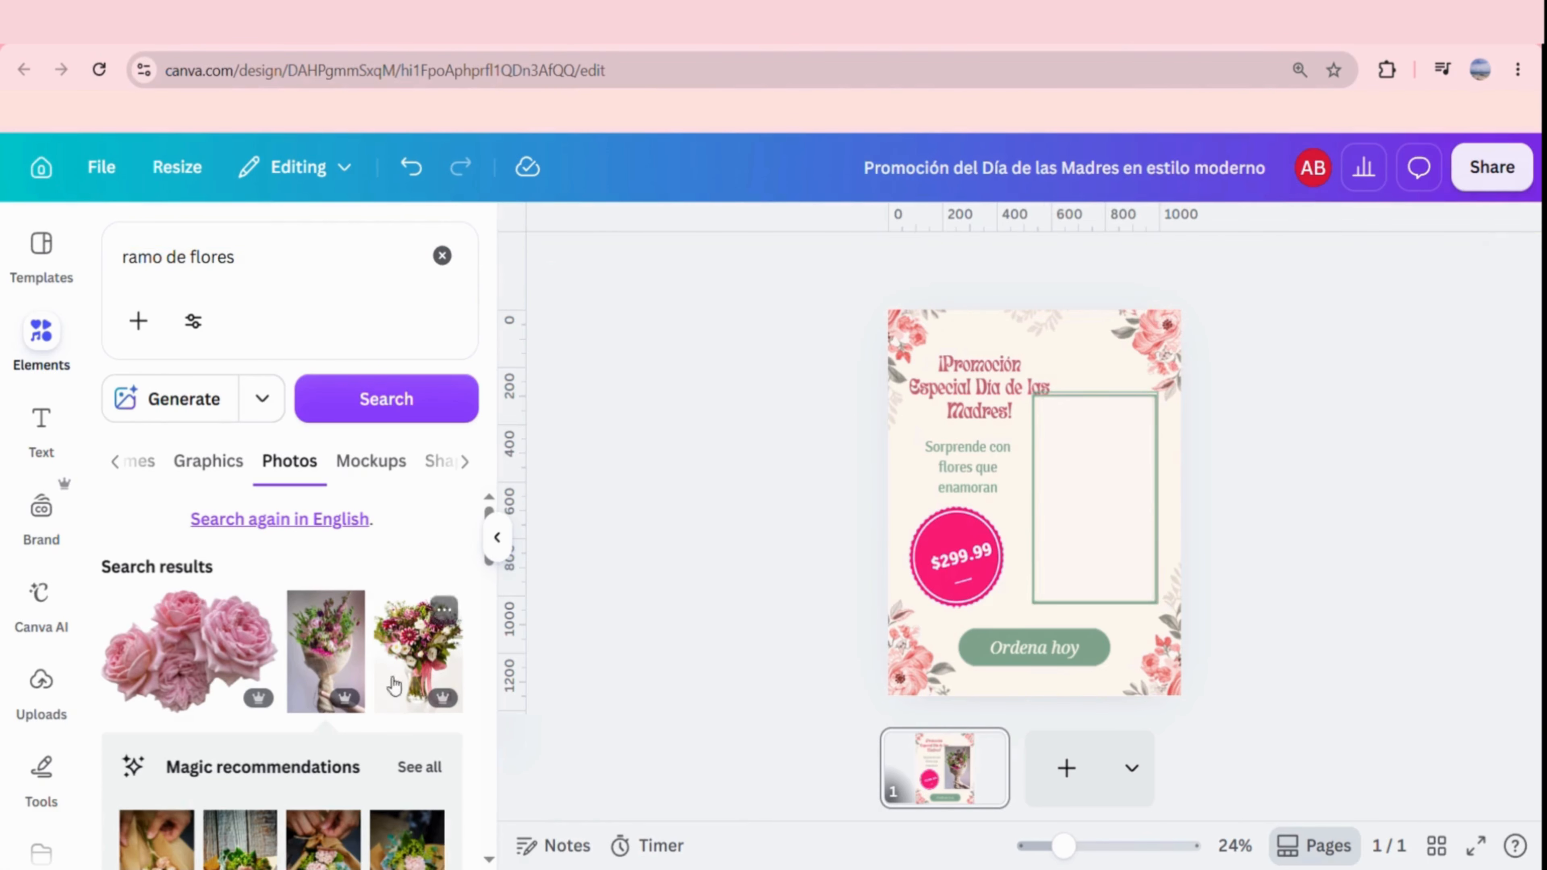
{"action": "left_click_drag", "start_coordinate": [394, 686], "coordinate": [920, 536]}
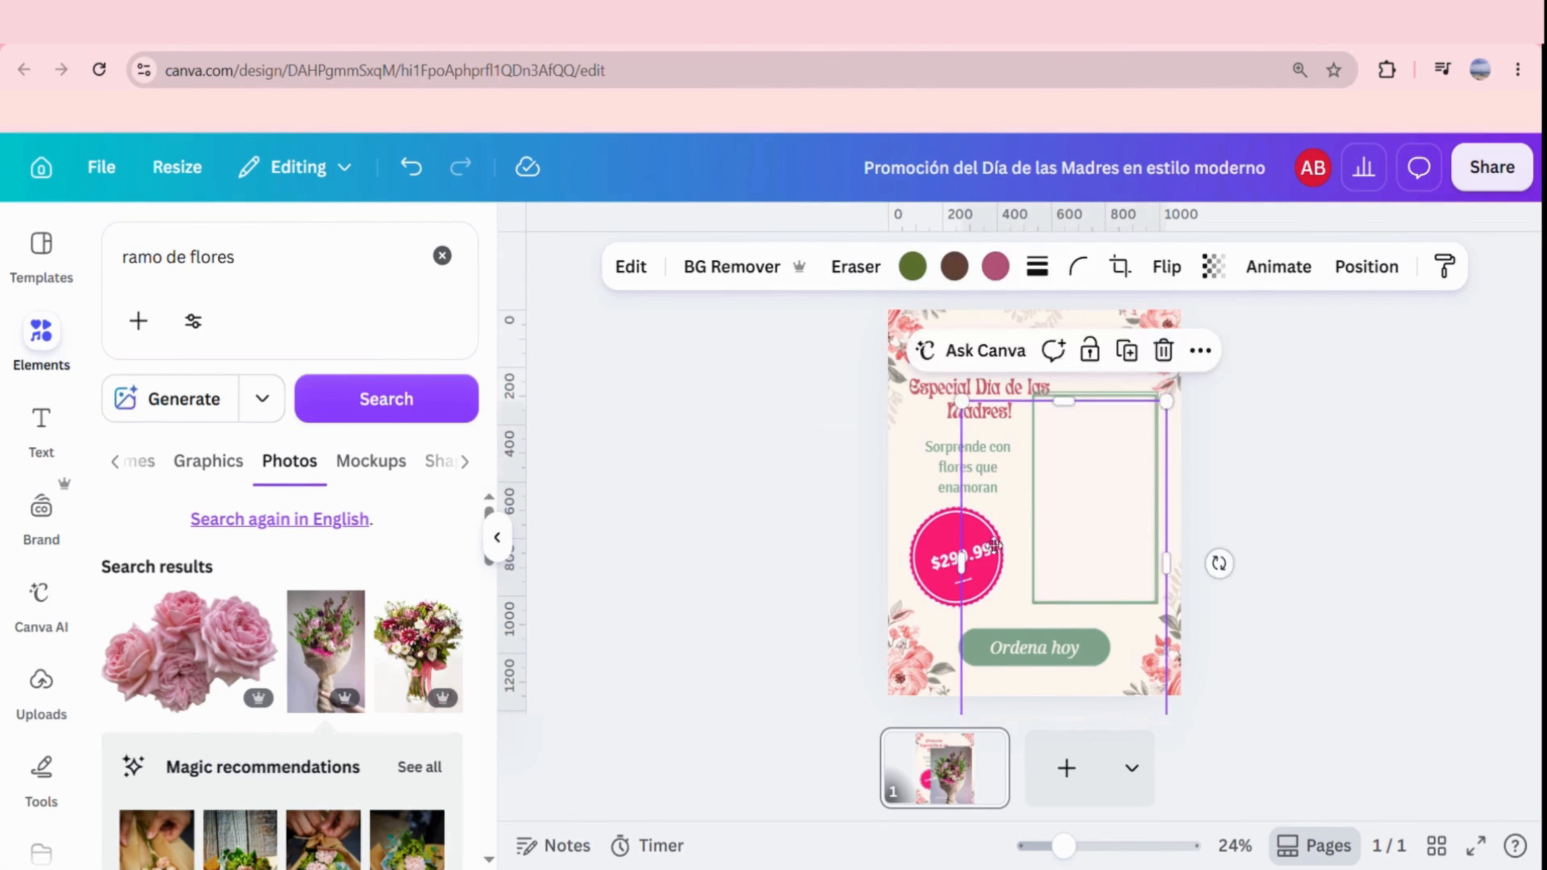
{"action": "left_click", "coordinate": [1140, 489]}
{"action": "left_click", "coordinate": [1110, 507]}
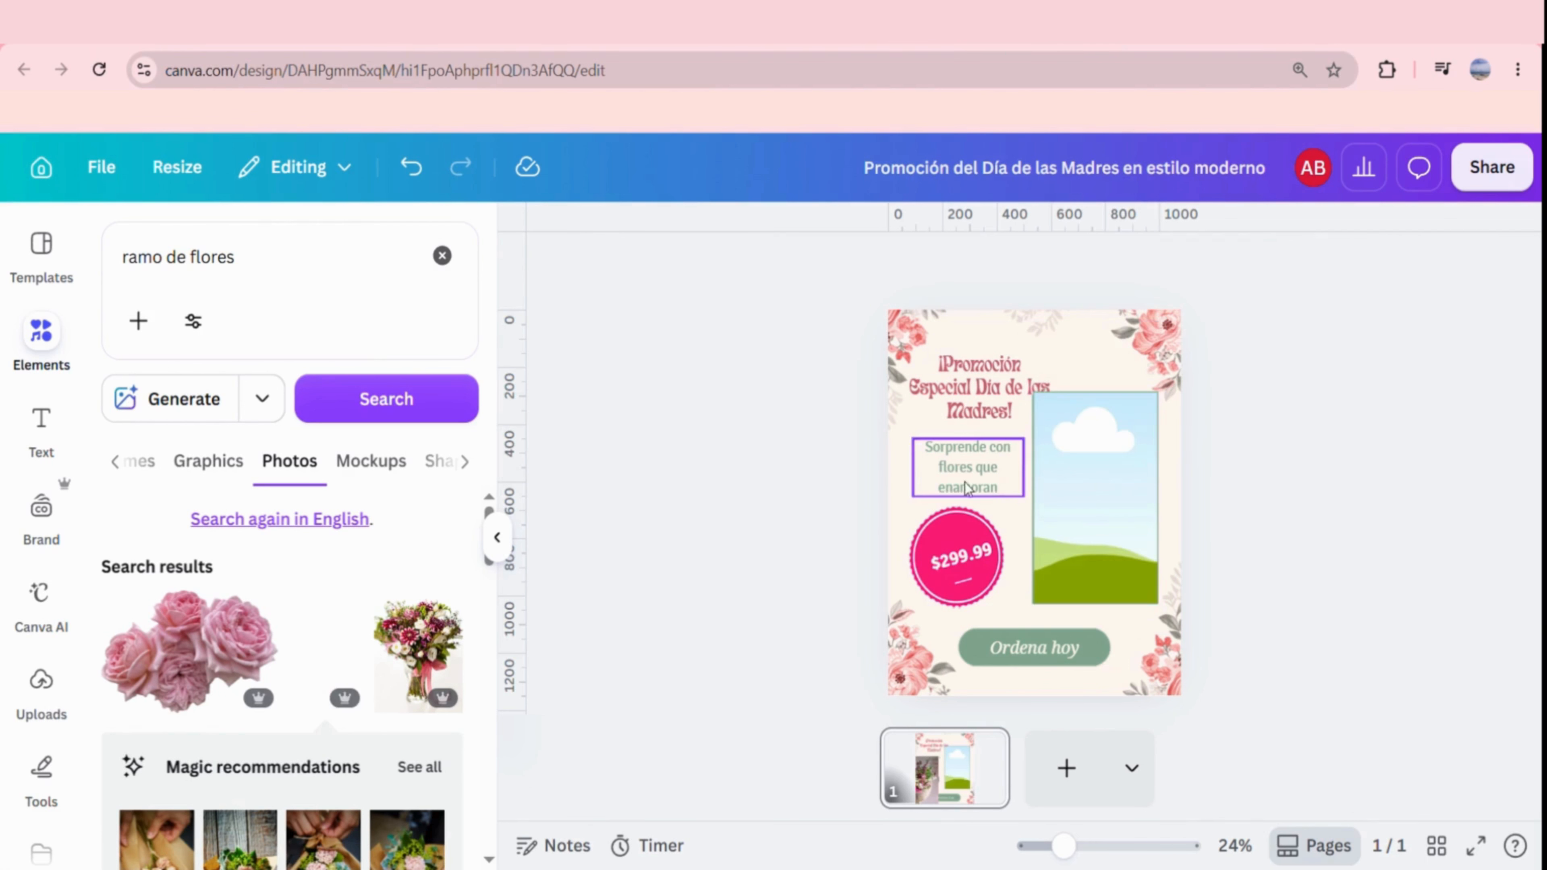
Place the separate bouquet photo over the left half of the poster and remove its background.
{"action": "left_click", "coordinate": [1084, 362]}
{"action": "left_click_drag", "start_coordinate": [326, 650], "coordinate": [975, 560]}
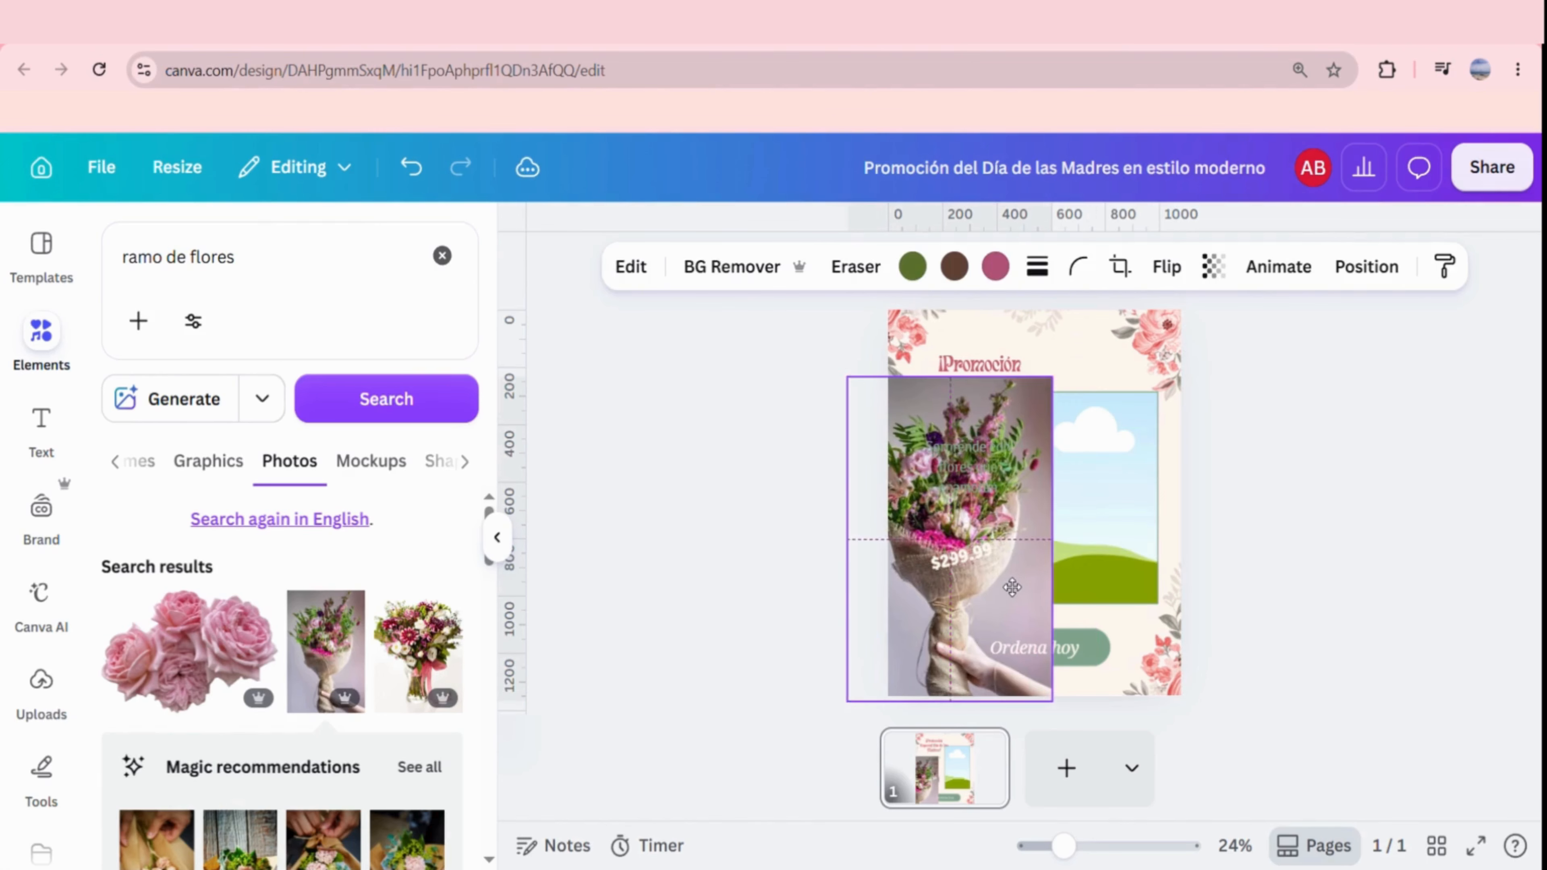
{"action": "left_click", "coordinate": [731, 266]}
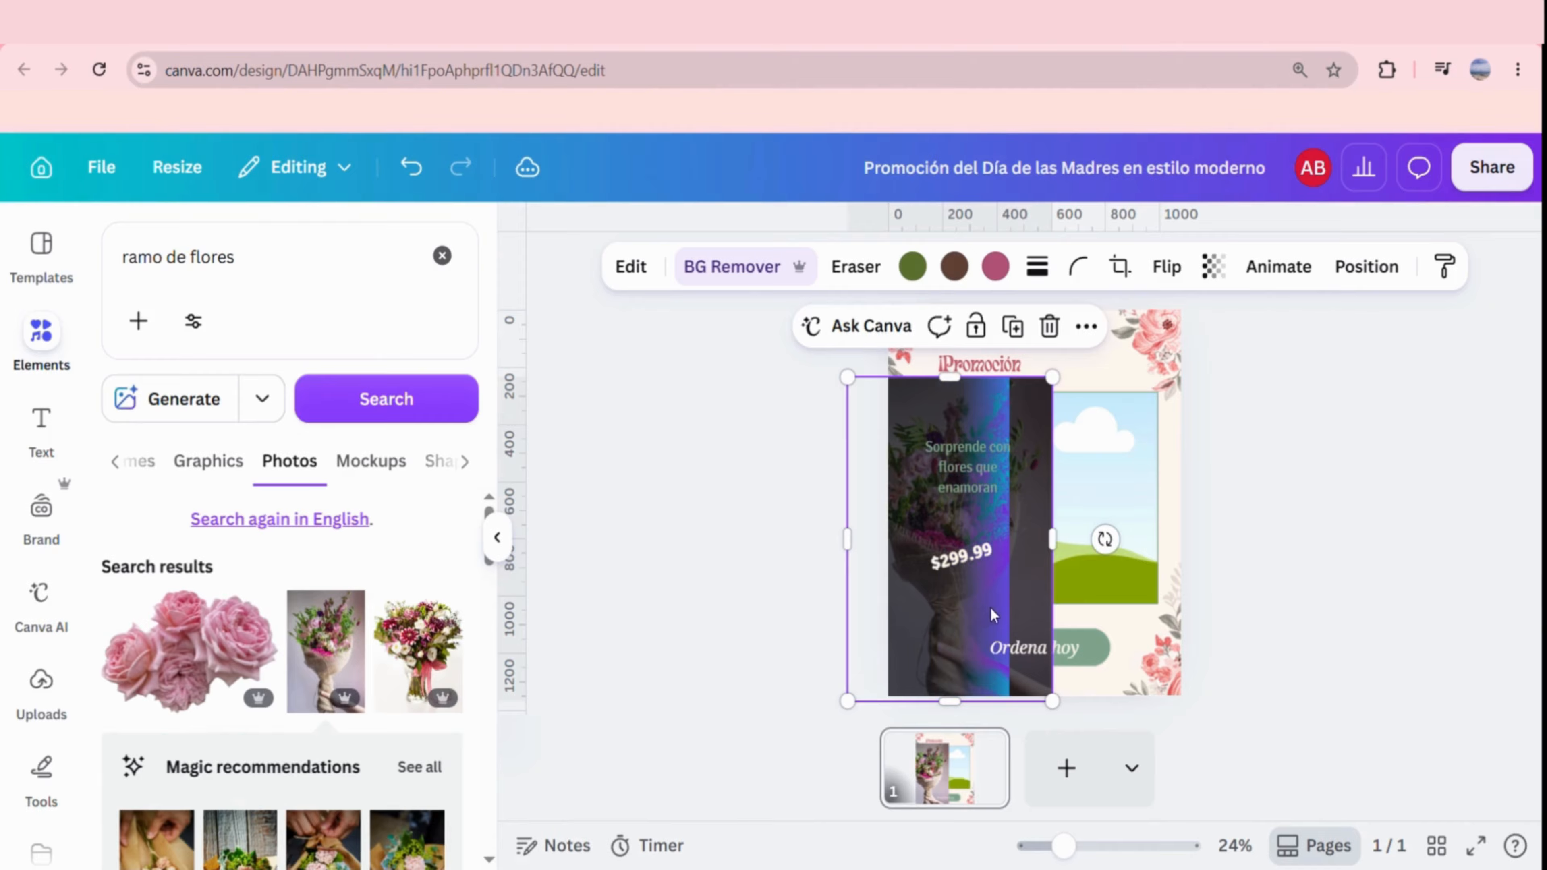
Fill the rectangular frame with the background-free bouquet photo and tilt the framed picture anticlockwise.
{"action": "left_click_drag", "start_coordinate": [974, 589], "coordinate": [1122, 530]}
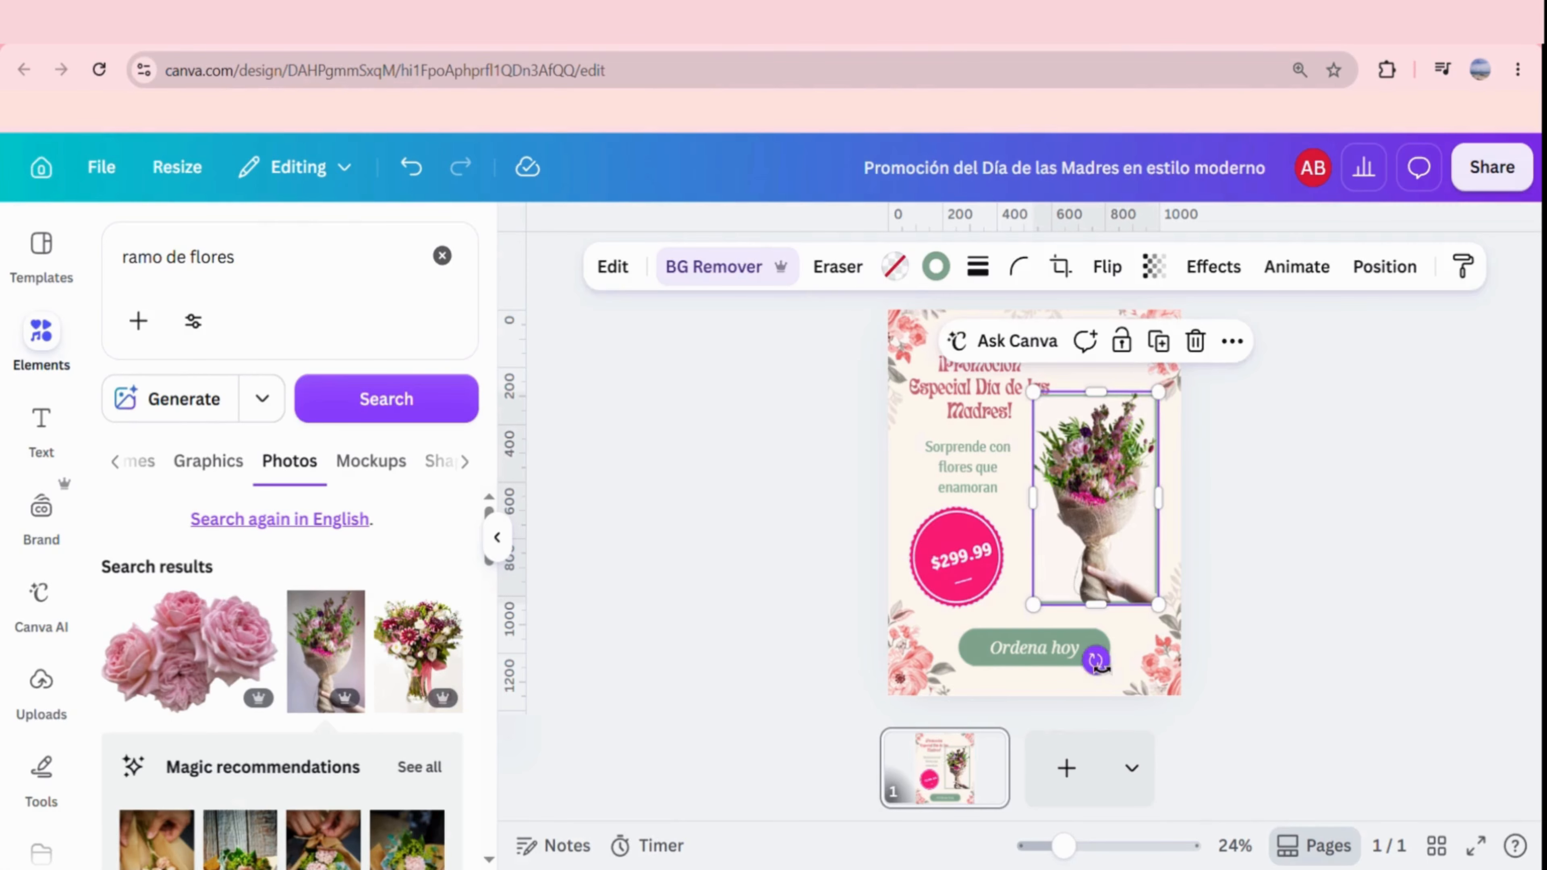
{"action": "left_click_drag", "start_coordinate": [1096, 661], "coordinate": [1192, 713]}
{"action": "left_click", "coordinate": [1271, 551]}
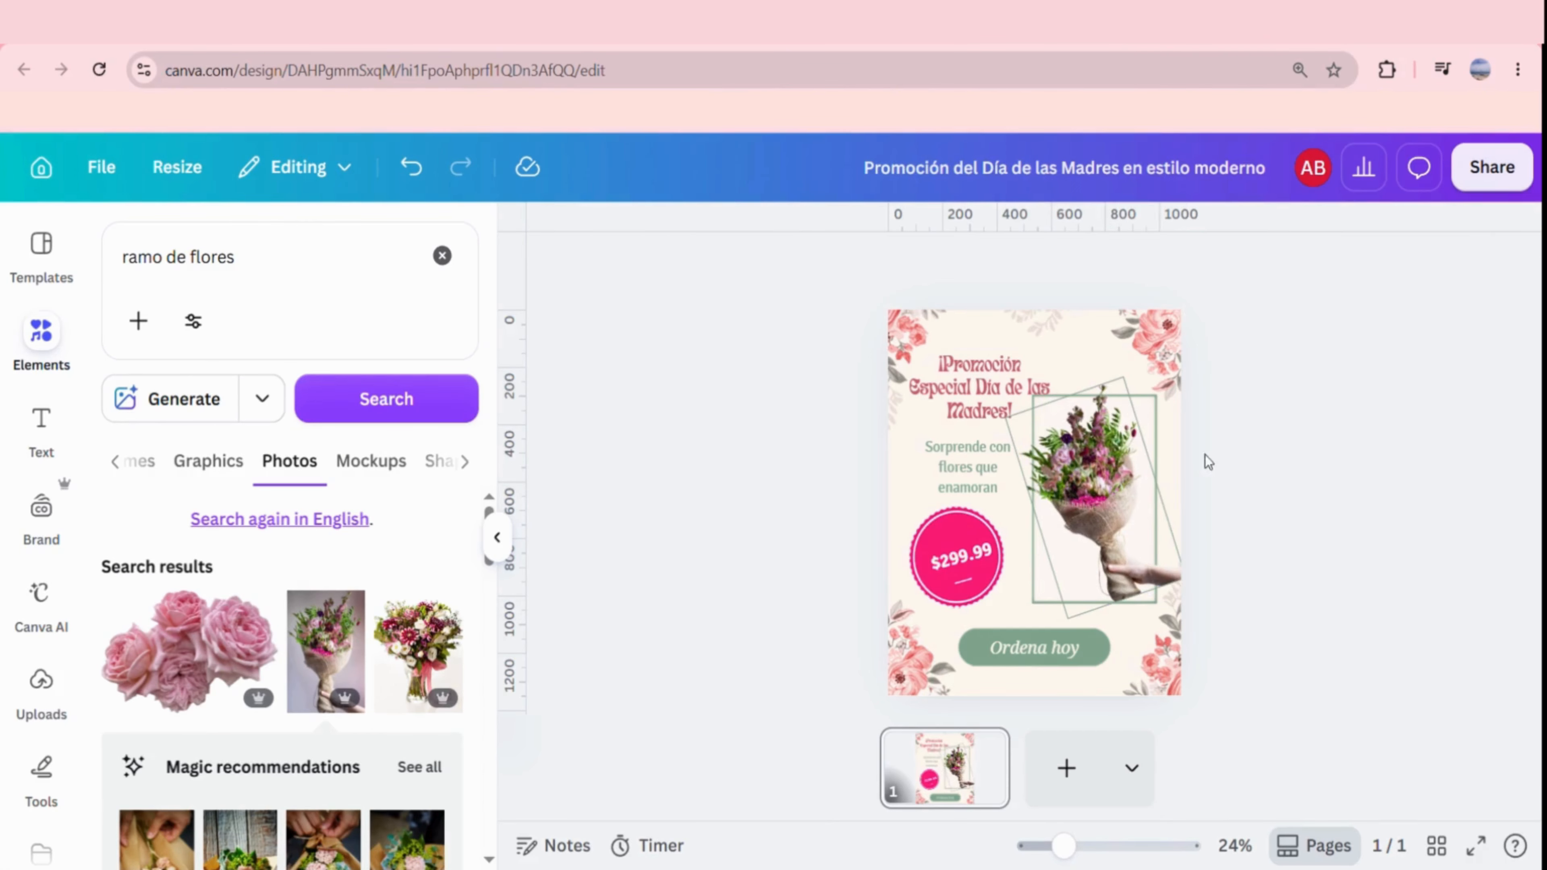
{"action": "left_click", "coordinate": [1126, 506]}
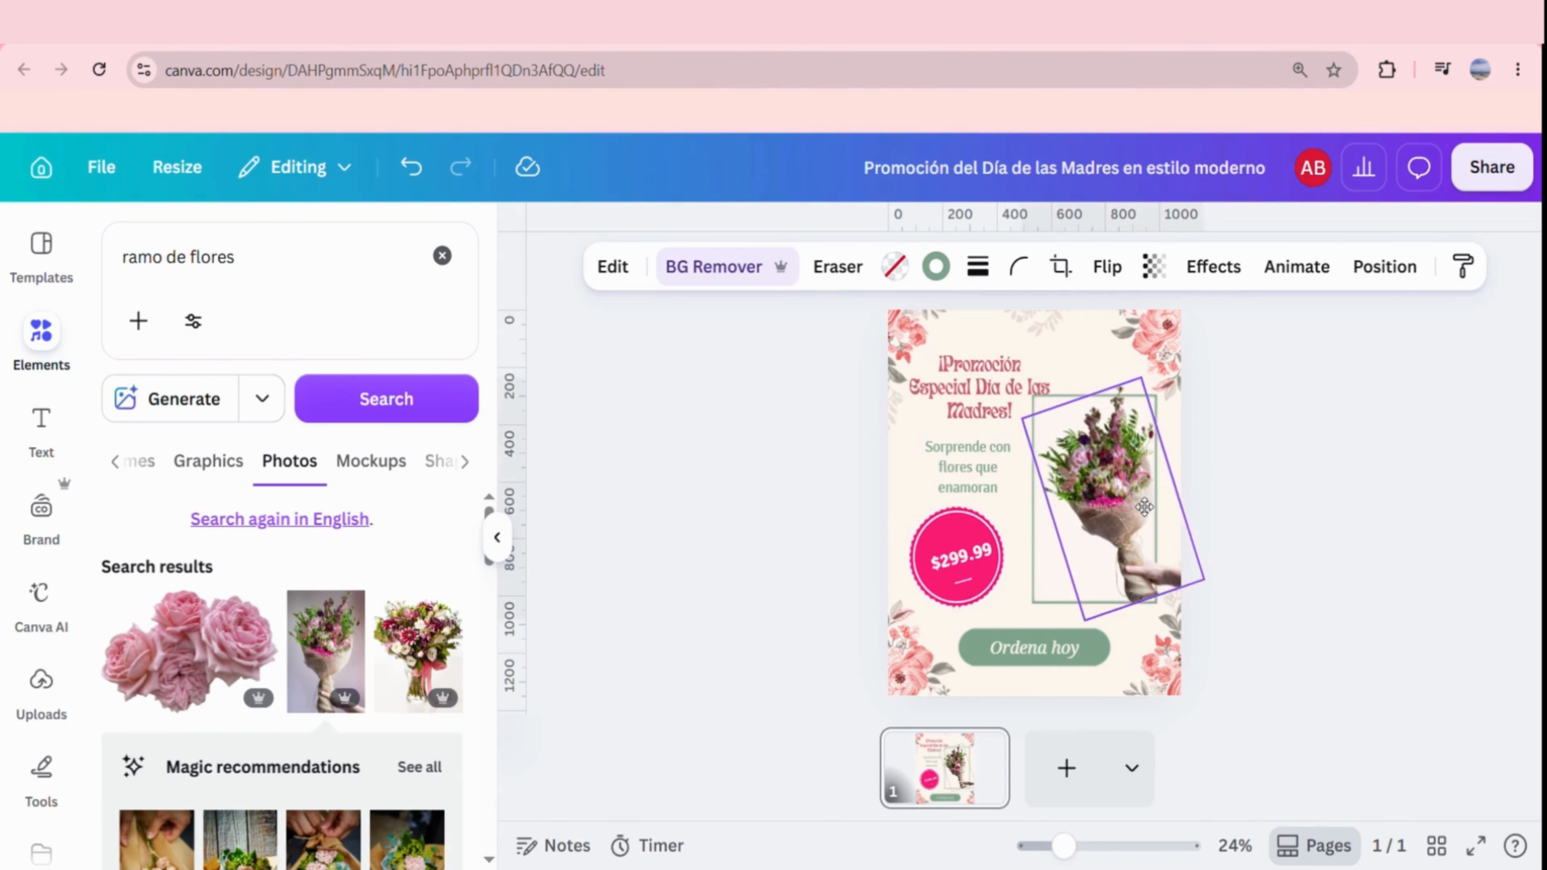
Delete the separate green outline behind the bouquet and rotate the framed picture back upright.
{"action": "left_click", "coordinate": [1039, 580]}
{"action": "key", "text": "Delete"}
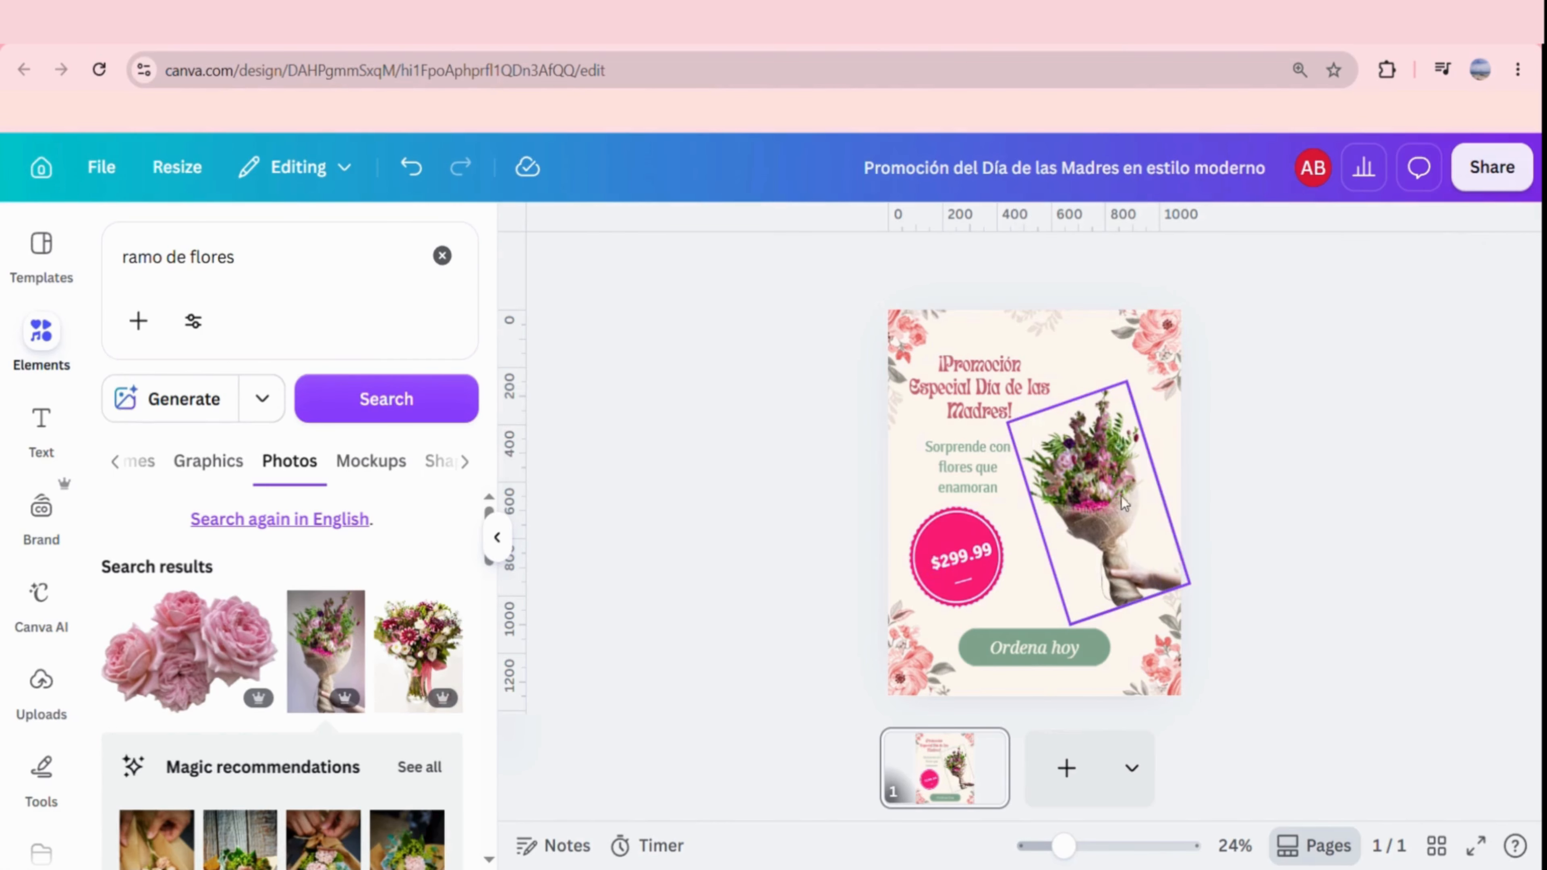
{"action": "left_click", "coordinate": [1142, 536]}
{"action": "left_click_drag", "start_coordinate": [1164, 670], "coordinate": [1164, 731]}
Adjust the stroke weight of the bouquet frame's solid green border.
{"action": "left_click", "coordinate": [977, 266]}
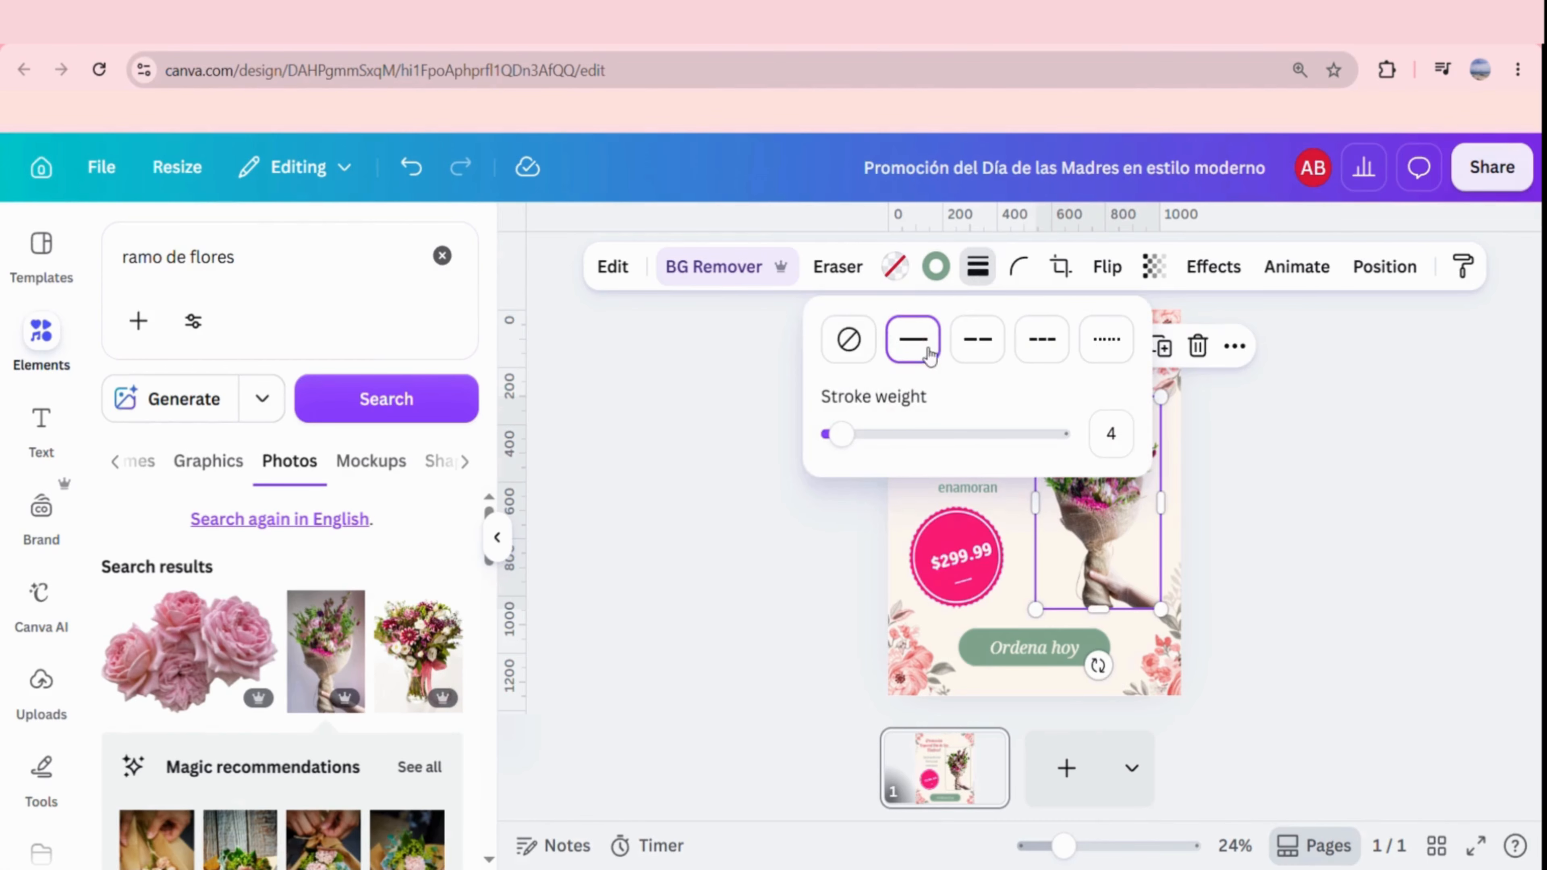
{"action": "left_click", "coordinate": [870, 442]}
{"action": "left_click_drag", "start_coordinate": [871, 436], "coordinate": [865, 434]}
{"action": "left_click", "coordinate": [1279, 478]}
Enlarge the floral decorations in all four corners of the poster so they reach further inward.
{"action": "left_click", "coordinate": [926, 628]}
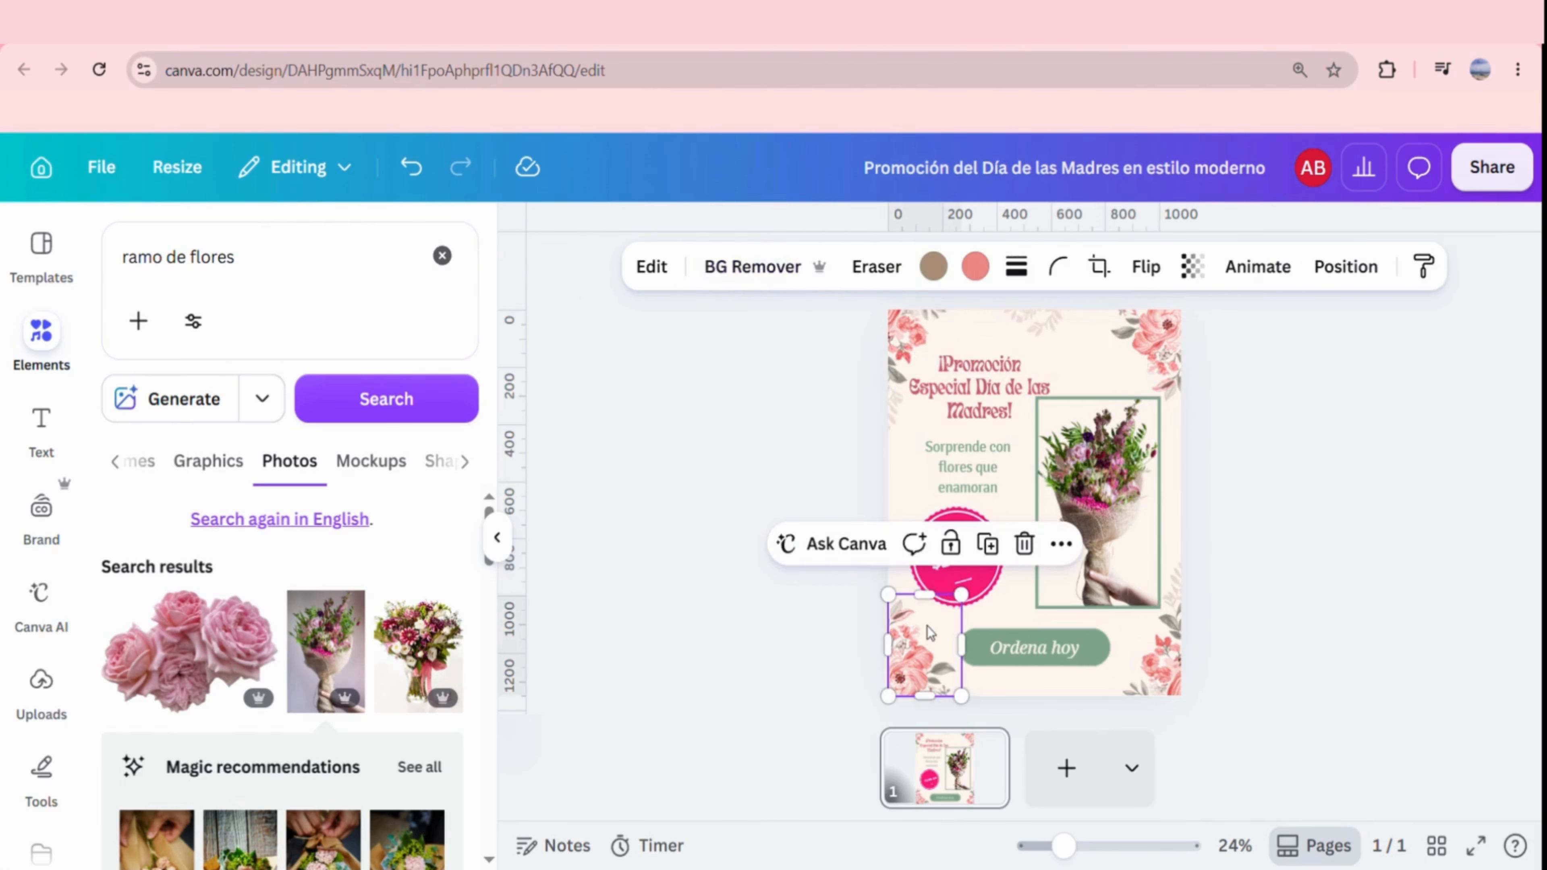
{"action": "left_click", "coordinate": [904, 437]}
{"action": "left_click", "coordinate": [915, 341]}
{"action": "left_click_drag", "start_coordinate": [960, 446], "coordinate": [994, 479]}
{"action": "left_click", "coordinate": [945, 611]}
{"action": "left_click_drag", "start_coordinate": [973, 609], "coordinate": [982, 574]}
{"action": "left_click", "coordinate": [1150, 646]}
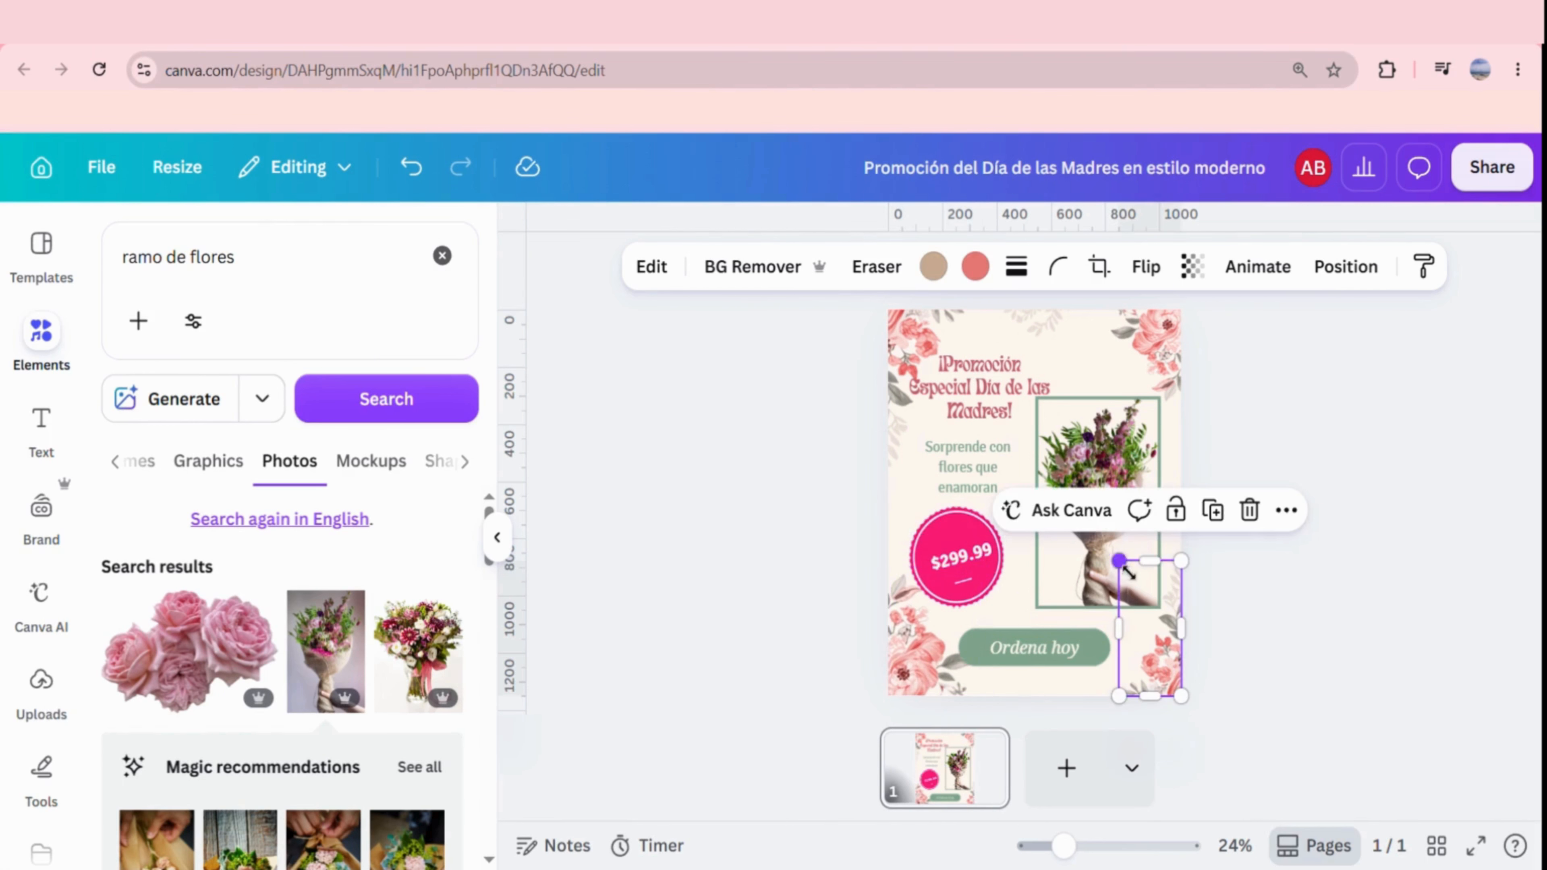
{"action": "left_click_drag", "start_coordinate": [1119, 561], "coordinate": [1105, 532]}
{"action": "left_click", "coordinate": [1168, 341]}
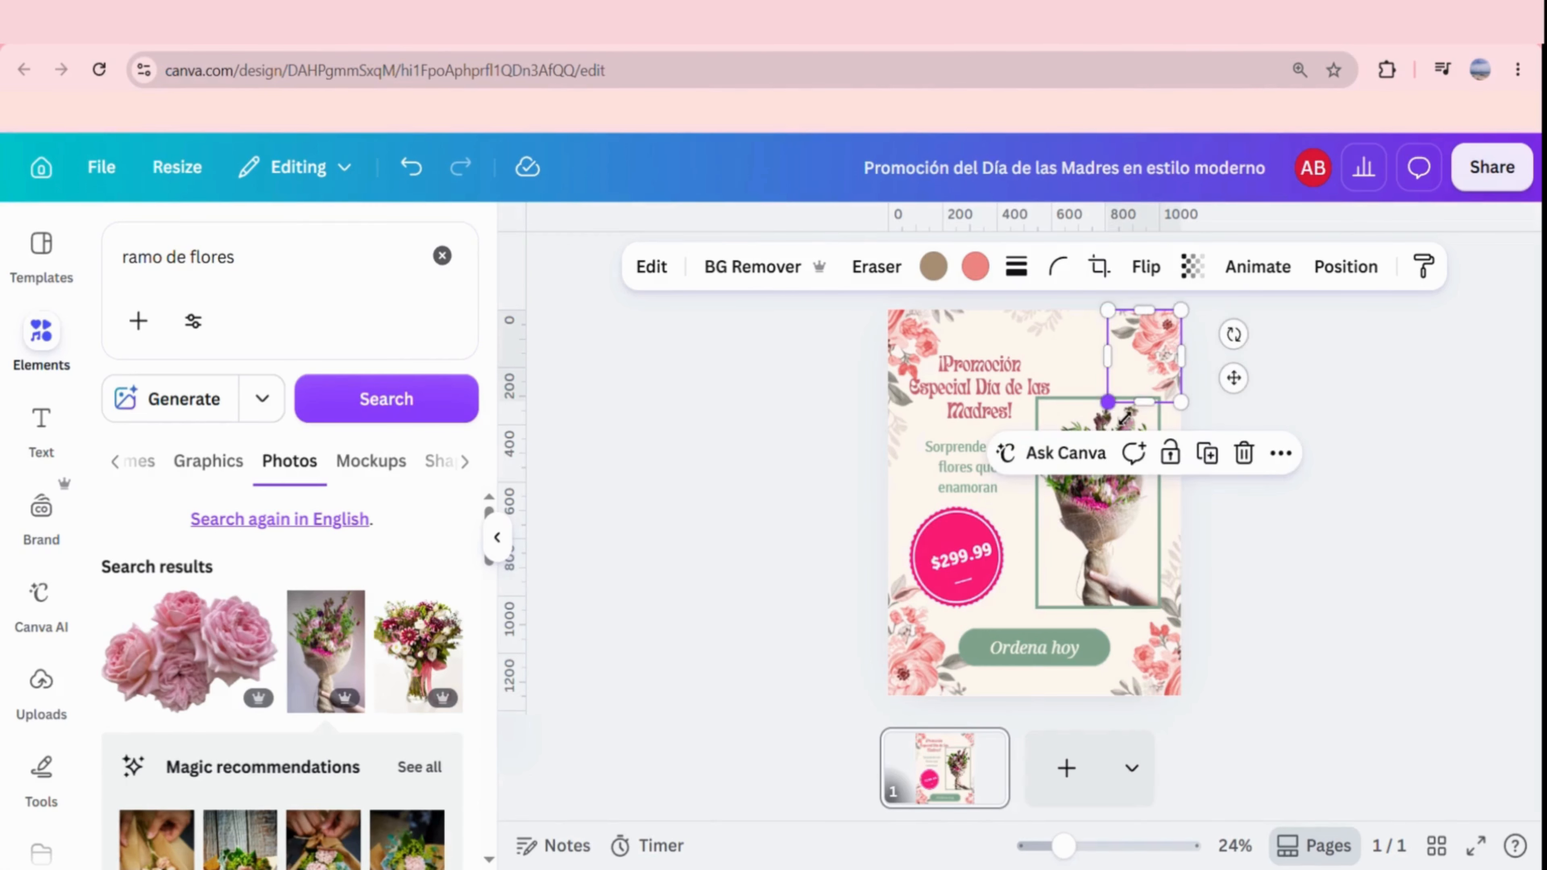
{"action": "left_click_drag", "start_coordinate": [1123, 417], "coordinate": [1114, 429]}
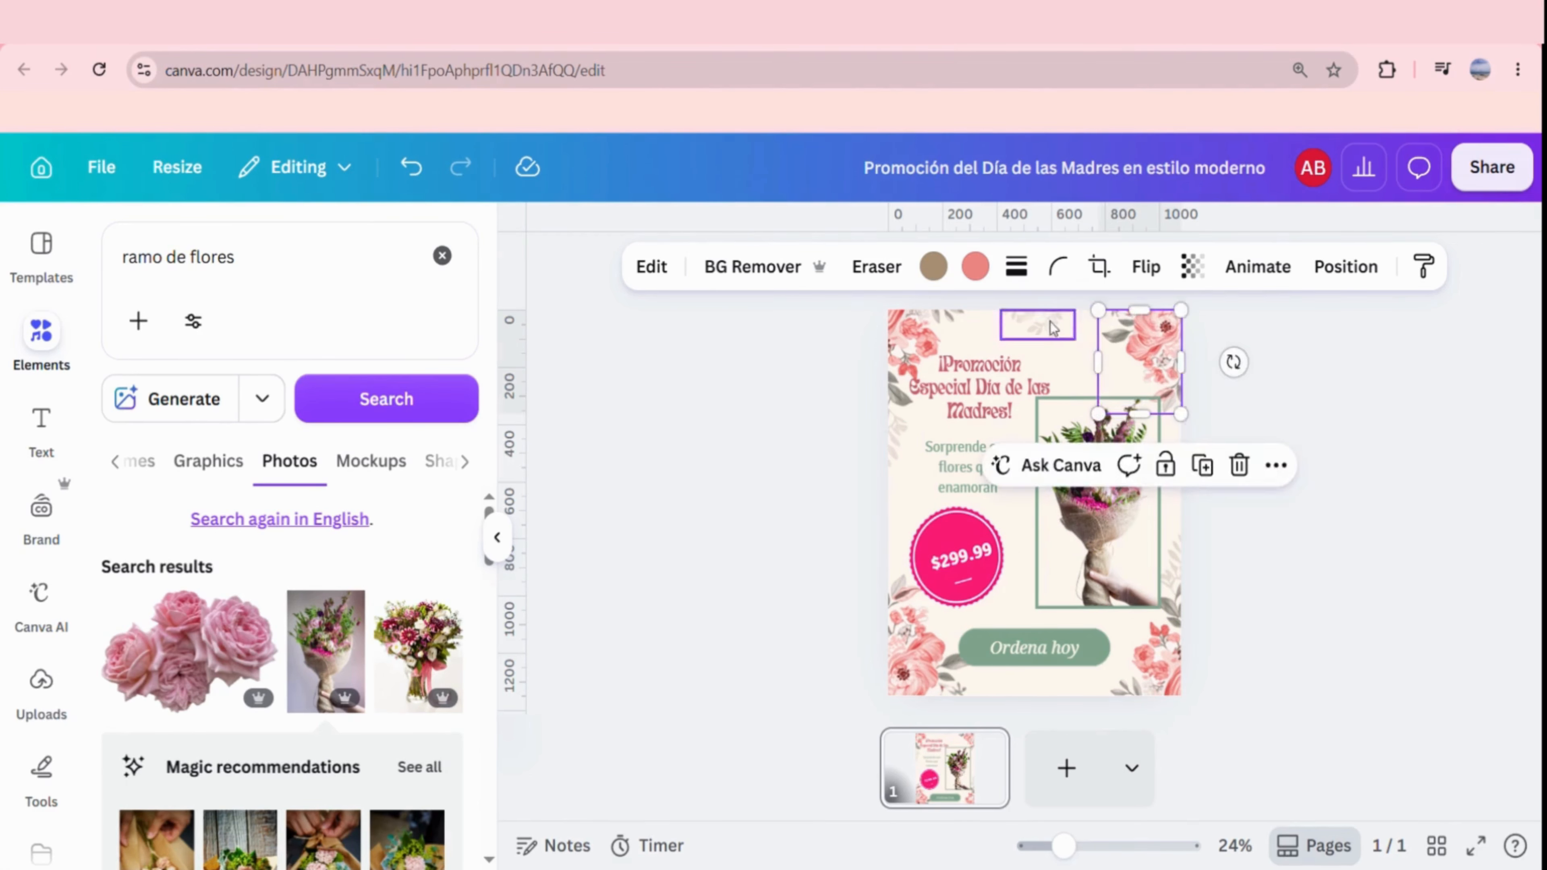
{"action": "left_click", "coordinate": [1054, 329]}
{"action": "left_click", "coordinate": [955, 466]}
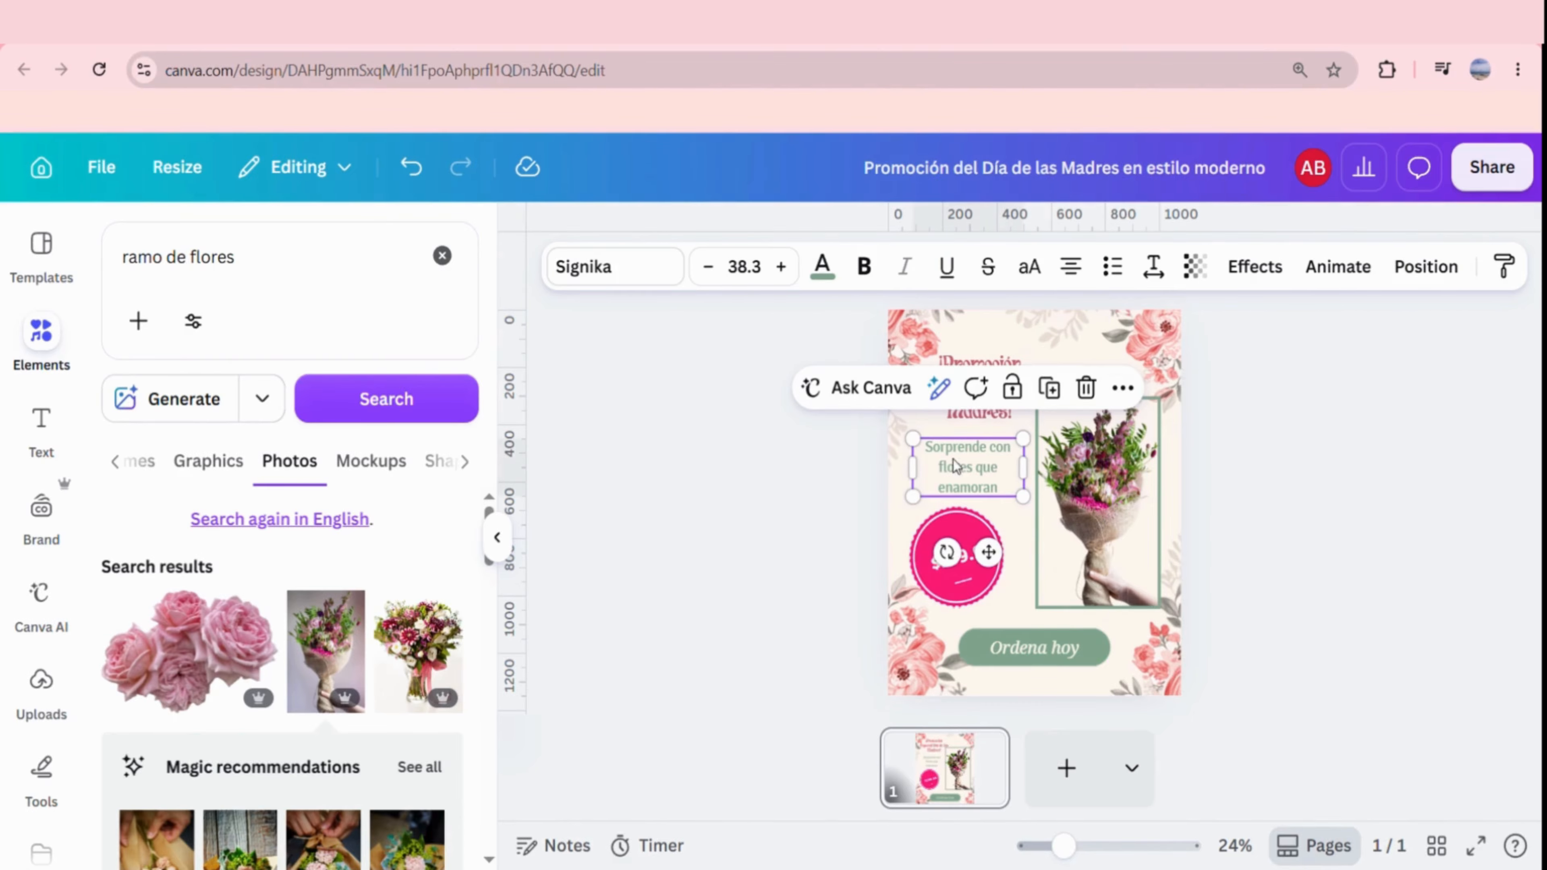
{"action": "double_click", "coordinate": [1035, 647]}
{"action": "left_click", "coordinate": [1310, 565]}
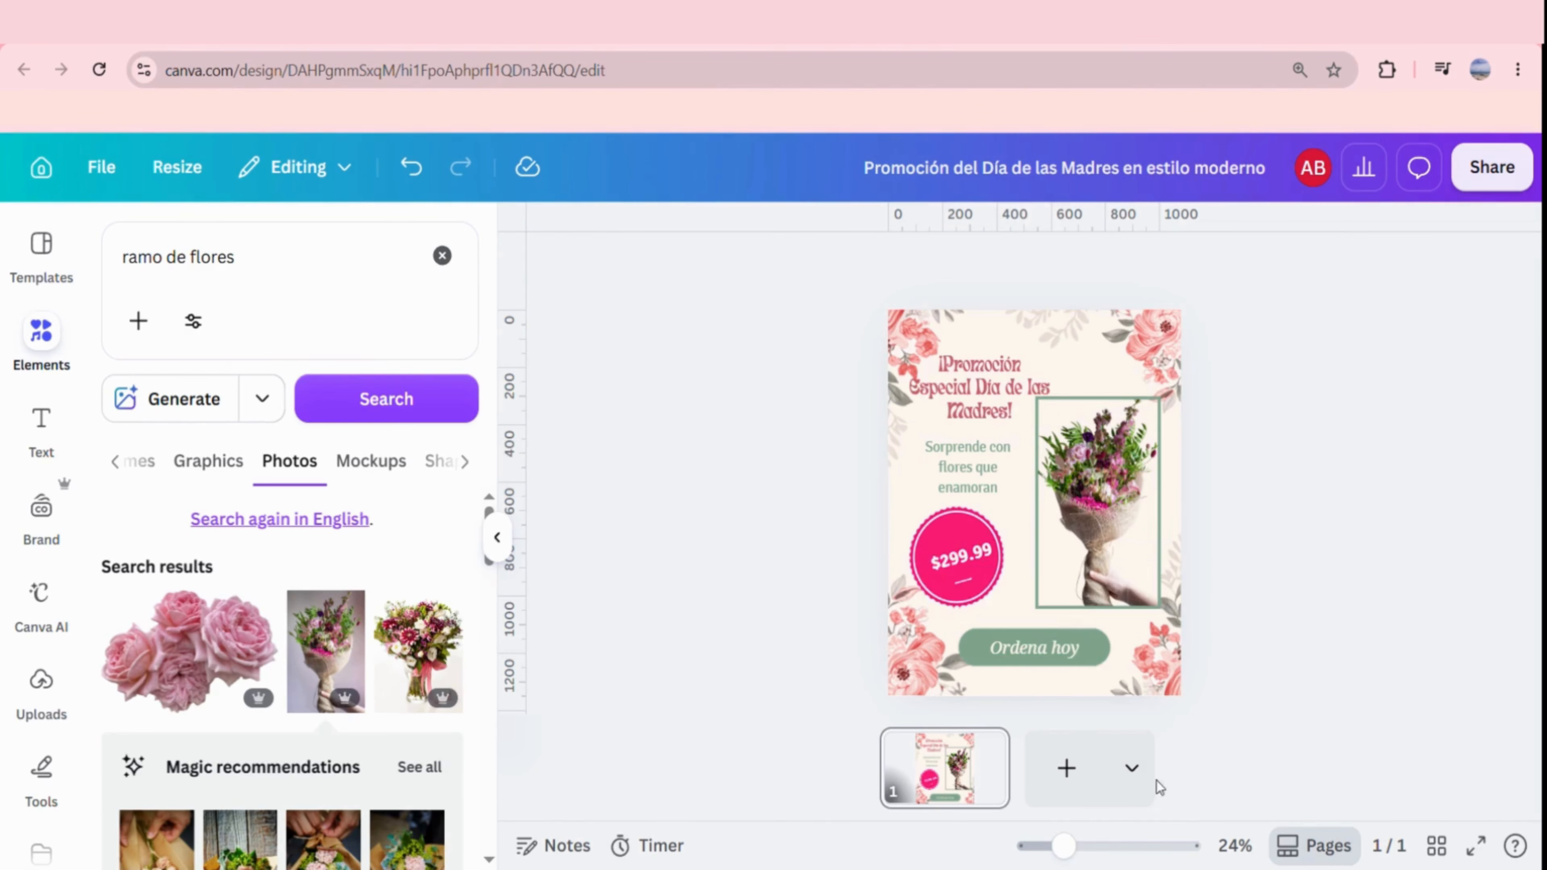
Enlarge the promotion title to a font size of about 65.3 and reposition it above the tagline.
{"action": "mouse_move", "coordinate": [1063, 846]}
{"action": "left_mouse_down"}
{"action": "mouse_move", "coordinate": [1100, 849]}
{"action": "mouse_move", "coordinate": [1080, 859]}
{"action": "left_mouse_up"}
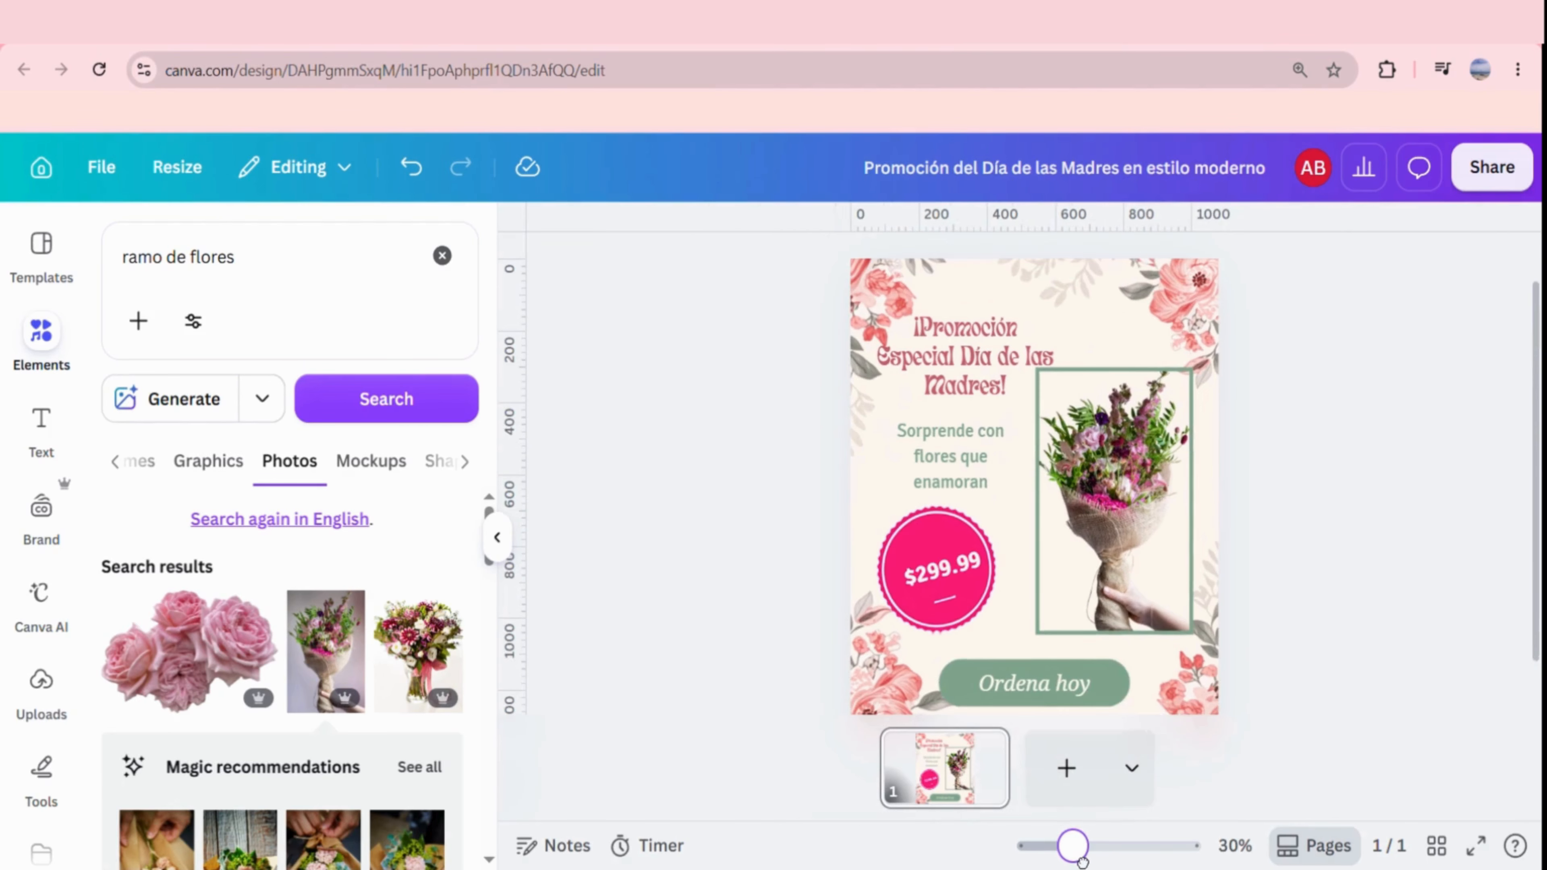
{"action": "left_click", "coordinate": [993, 340]}
{"action": "left_click_drag", "start_coordinate": [1060, 312], "coordinate": [1082, 301]}
{"action": "left_click_drag", "start_coordinate": [989, 353], "coordinate": [973, 372]}
{"action": "left_click", "coordinate": [1241, 555]}
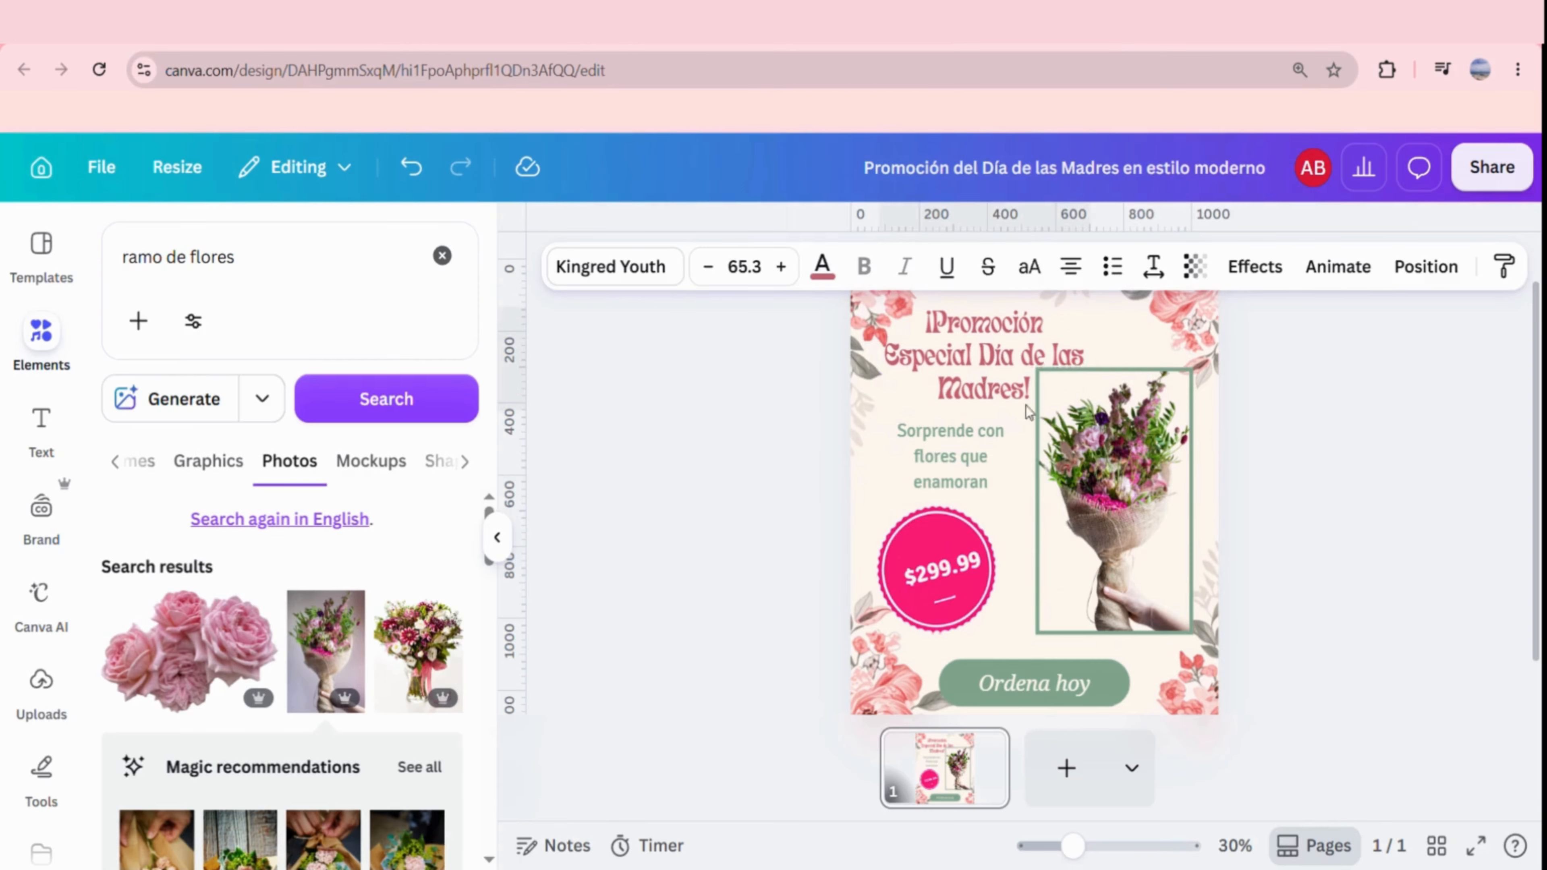
Change the poster's cream background to the pale pink from the photo colours.
{"action": "mouse_move", "coordinate": [1072, 846]}
{"action": "left_mouse_down"}
{"action": "mouse_move", "coordinate": [1098, 845]}
{"action": "mouse_move", "coordinate": [1050, 851]}
{"action": "left_mouse_up"}
{"action": "left_click", "coordinate": [1047, 636]}
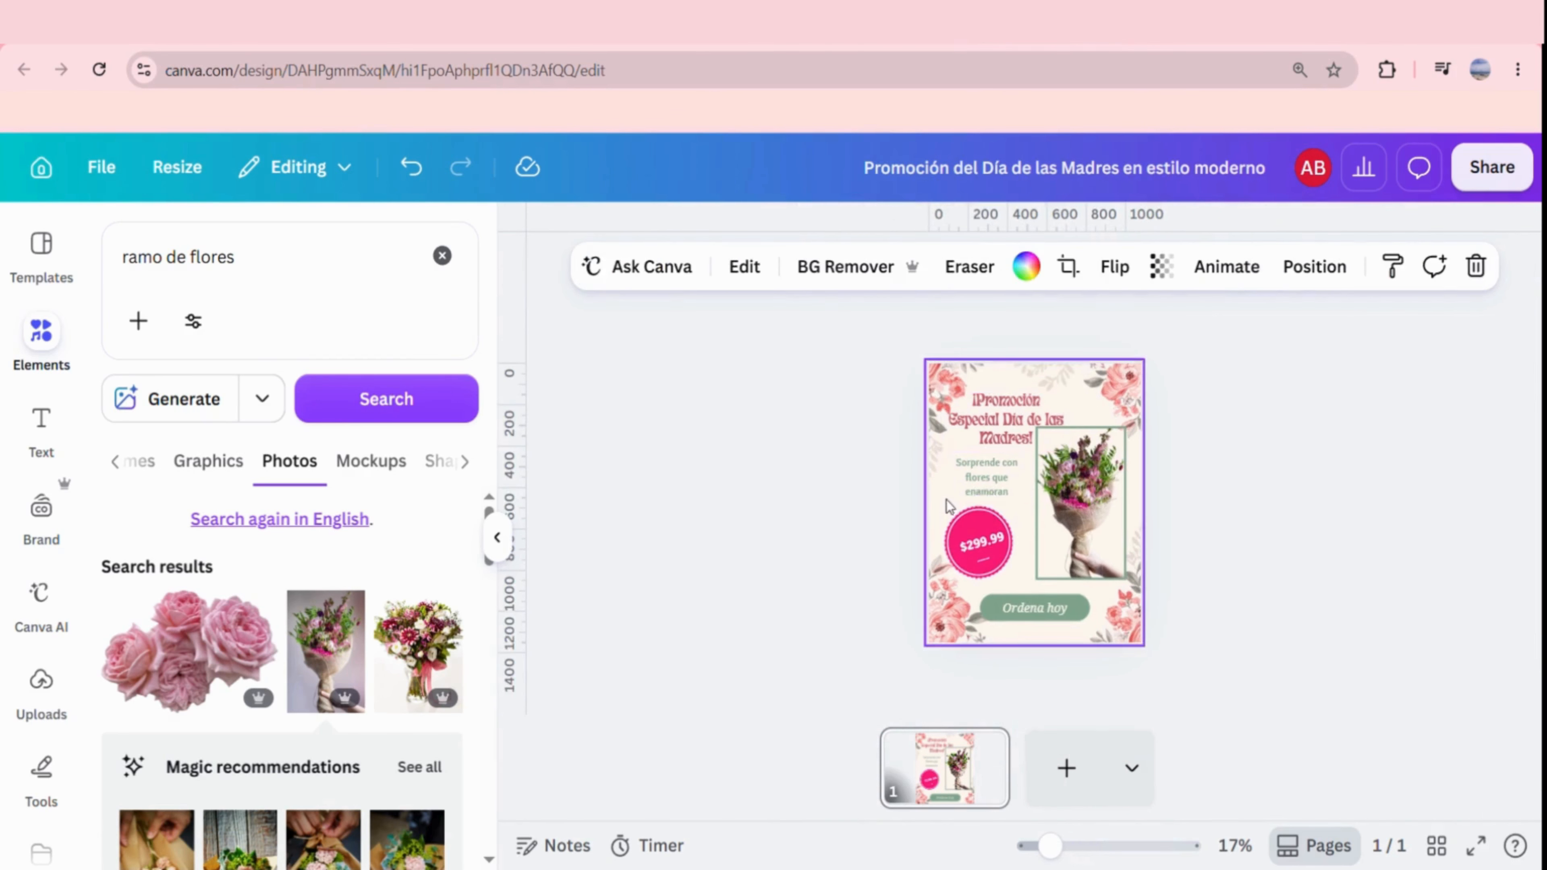
{"action": "left_click", "coordinate": [1026, 266]}
{"action": "scroll", "coordinate": [328, 666], "scroll_direction": "down", "scroll_amount": 3}
{"action": "left_click", "coordinate": [281, 533]}
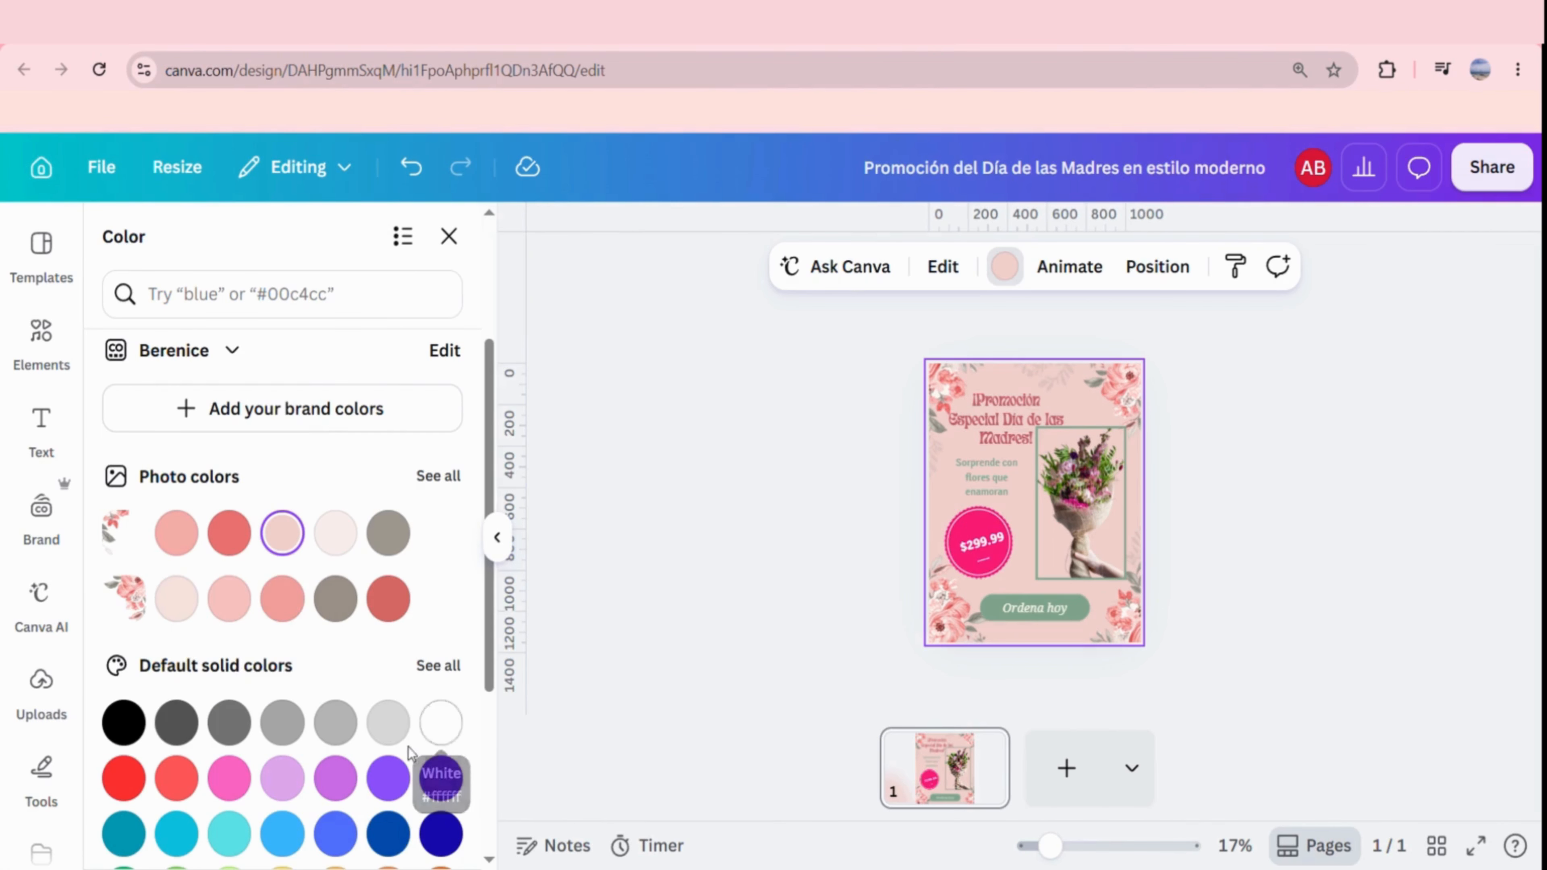
{"action": "scroll", "coordinate": [443, 777], "scroll_direction": "down", "scroll_amount": 2}
{"action": "scroll", "coordinate": [309, 531], "scroll_direction": "up", "scroll_amount": 1}
{"action": "scroll", "coordinate": [309, 530], "scroll_direction": "up", "scroll_amount": 4}
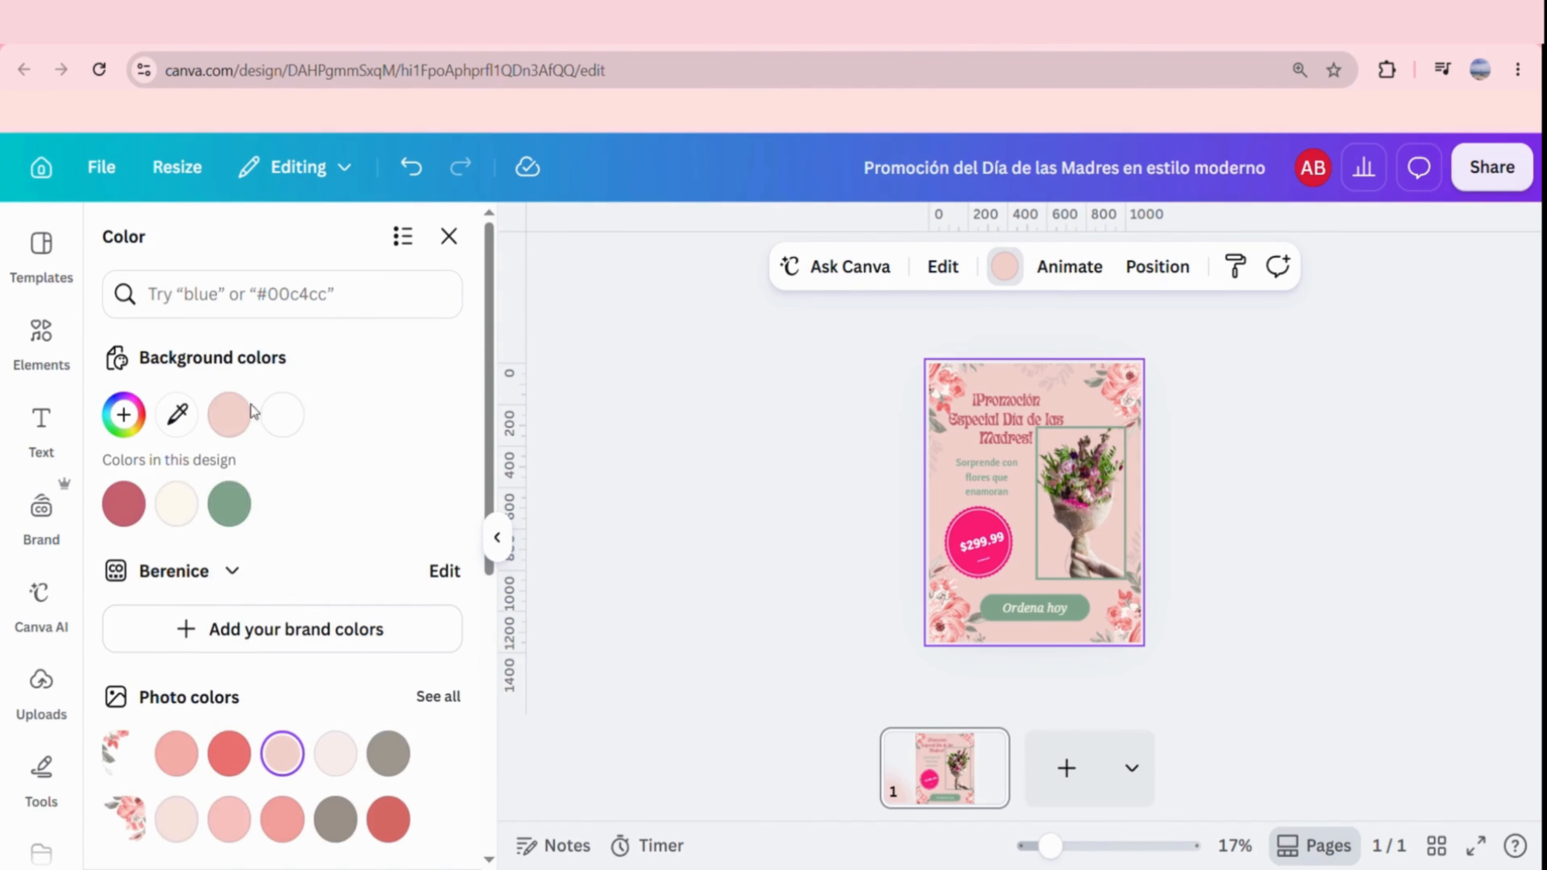
Try the grey photo colour on the leaves of the upper-left floral decoration and undo it.
{"action": "left_click", "coordinate": [951, 389]}
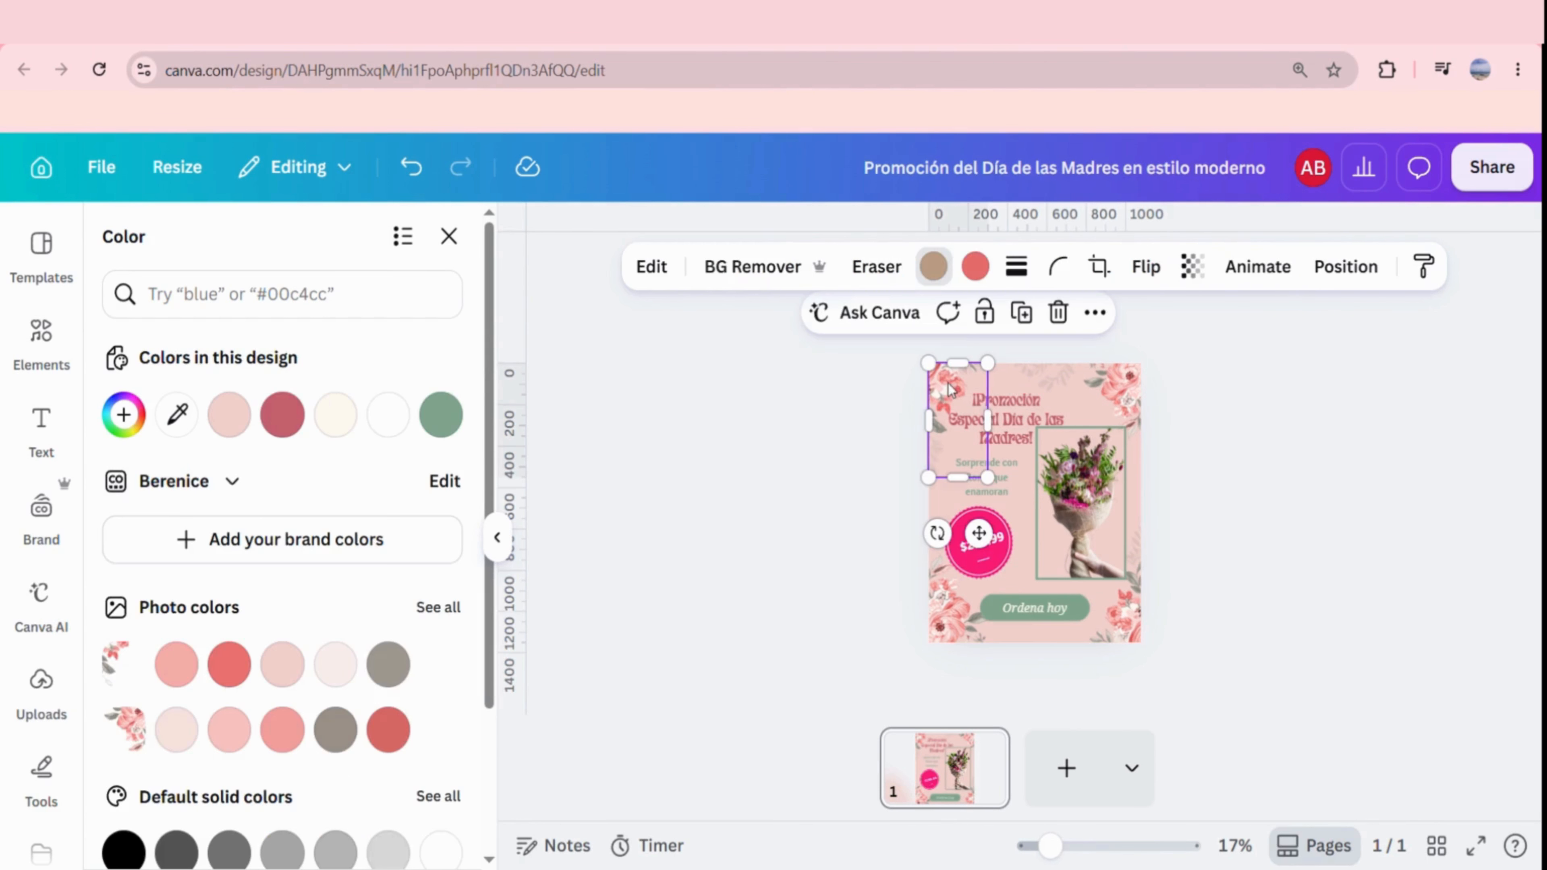
{"action": "left_click", "coordinate": [388, 663]}
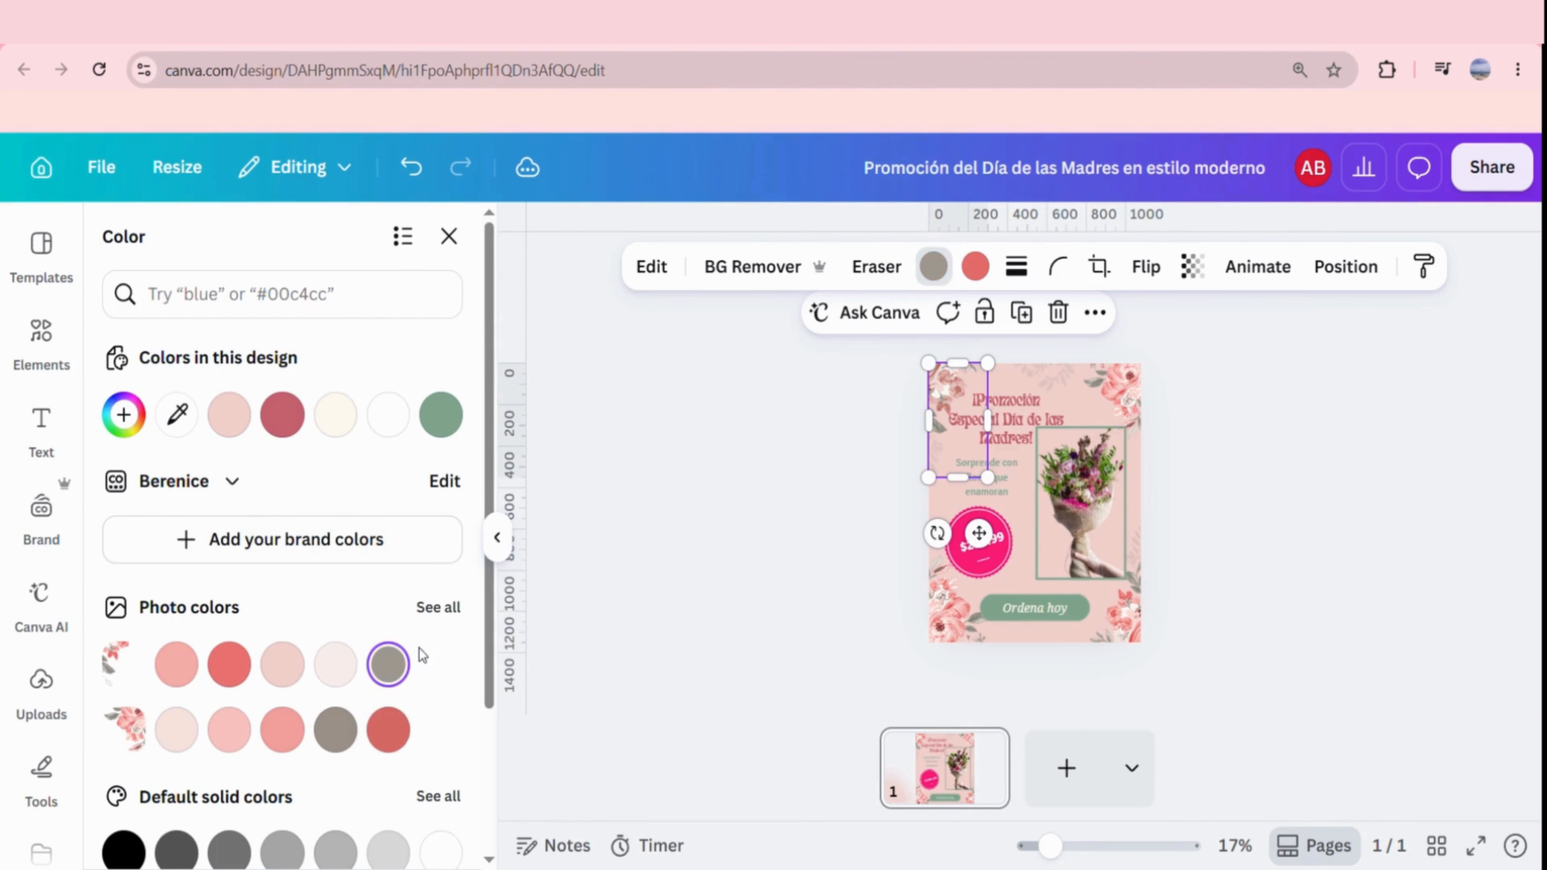
{"action": "left_click", "coordinate": [412, 167]}
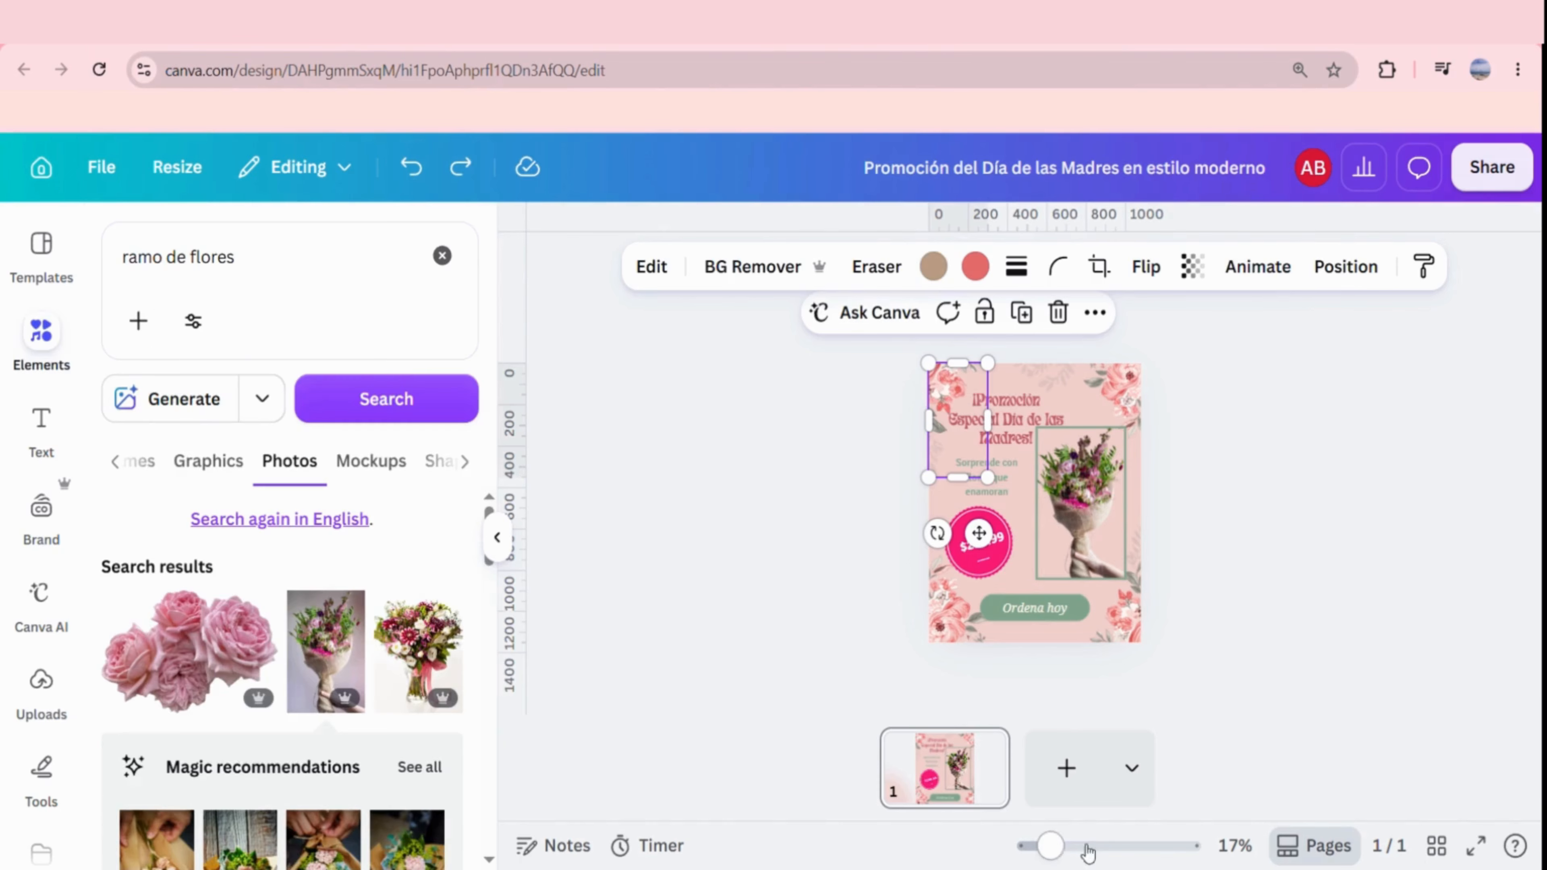
Move the promotion title up to the top centre of the poster, between the corner flowers.
{"action": "left_click", "coordinate": [1089, 847]}
{"action": "left_click_drag", "start_coordinate": [1095, 853], "coordinate": [1097, 854]}
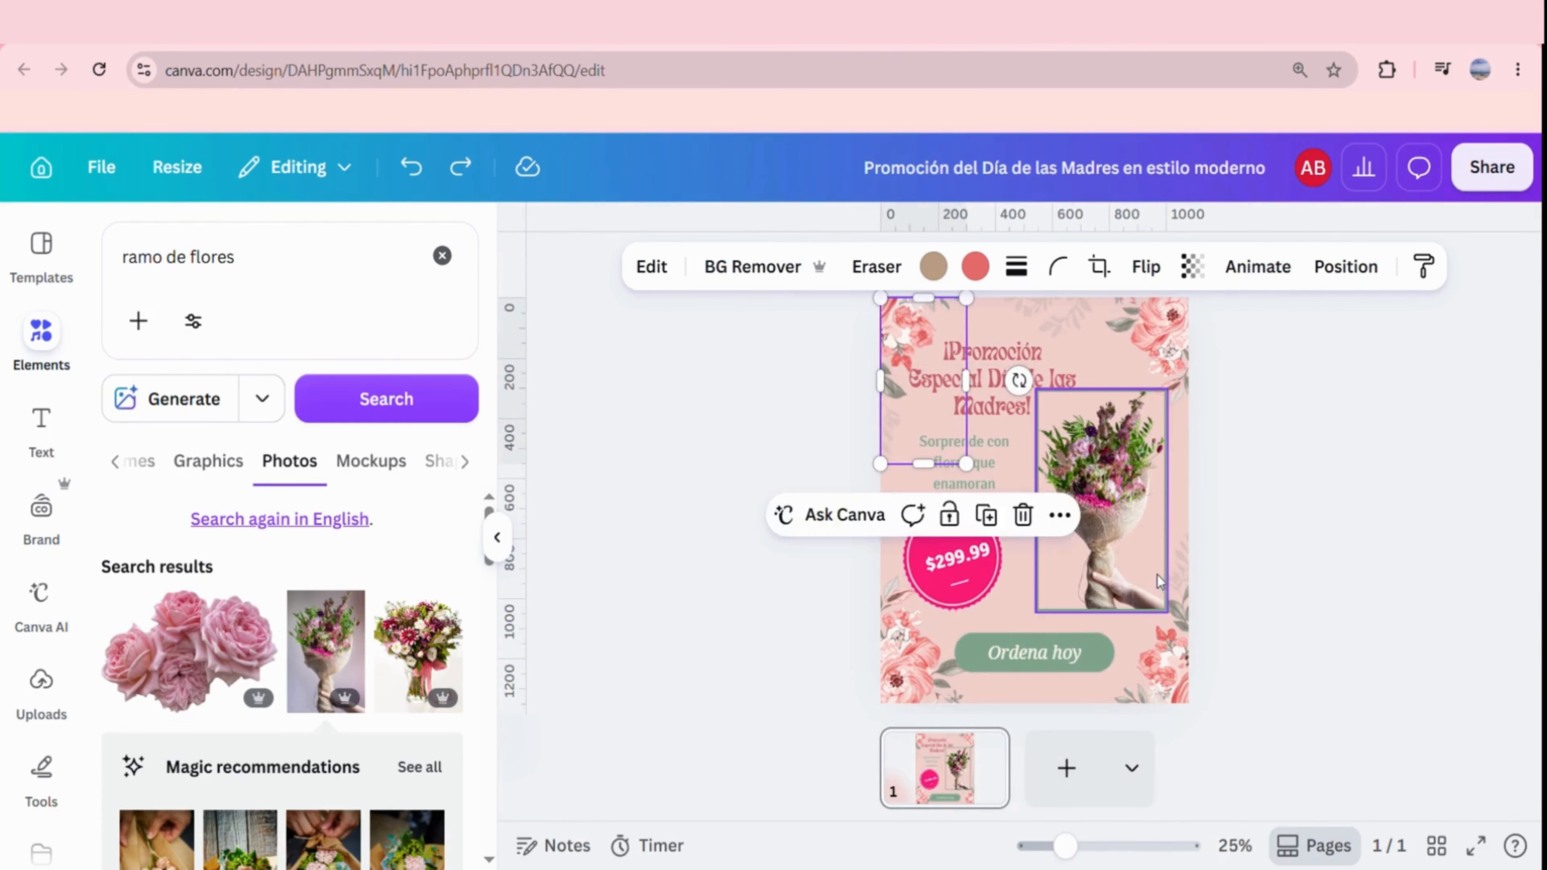
{"action": "left_click", "coordinate": [1157, 573]}
{"action": "left_click", "coordinate": [1437, 467]}
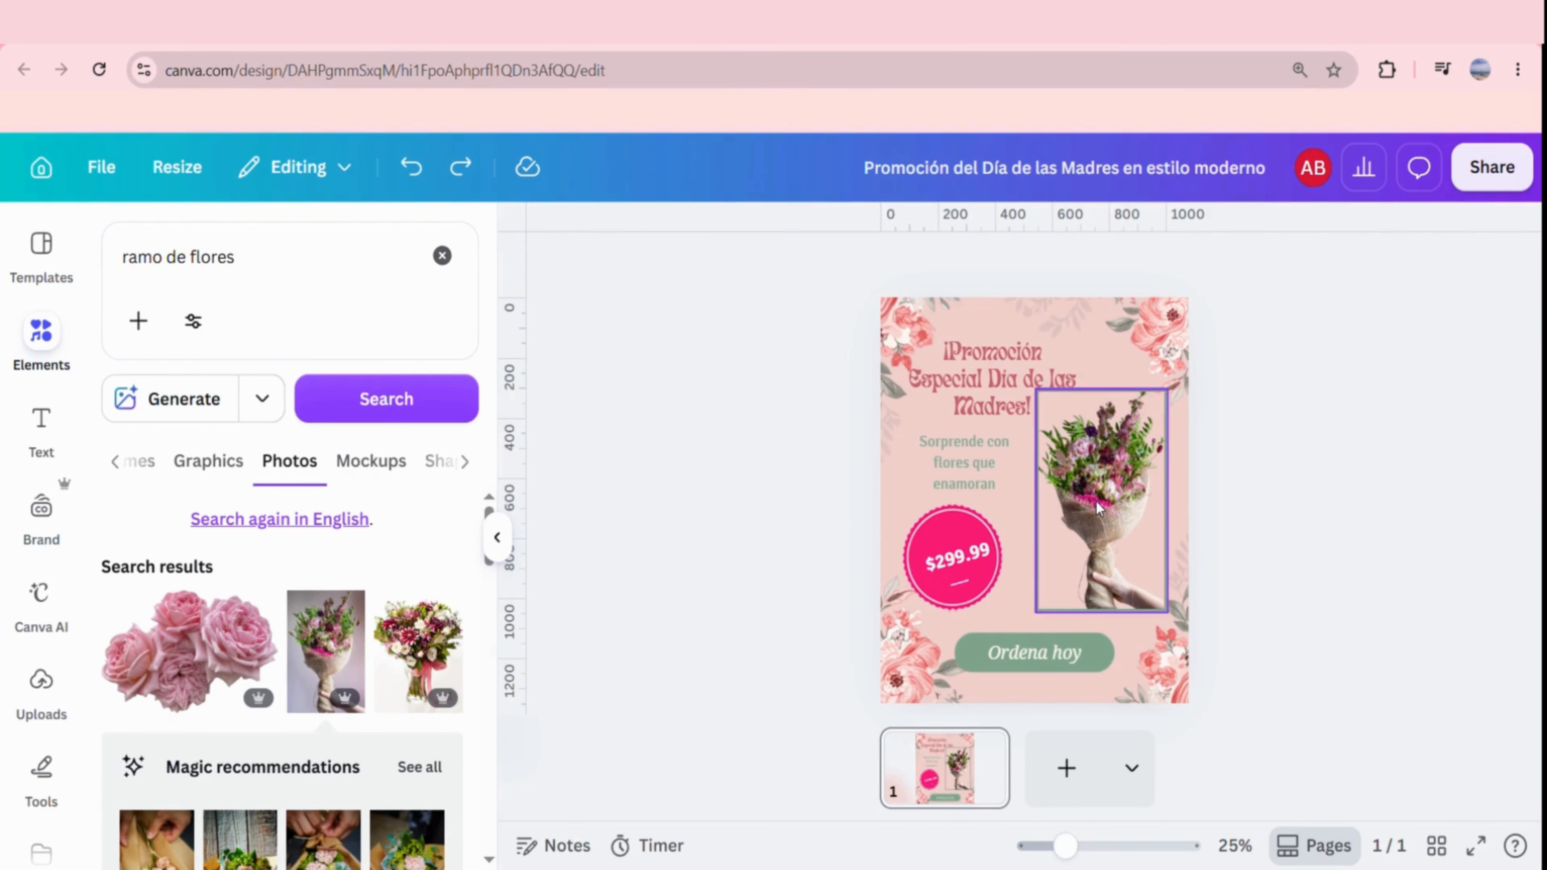
{"action": "left_click_drag", "start_coordinate": [990, 377], "coordinate": [1037, 348]}
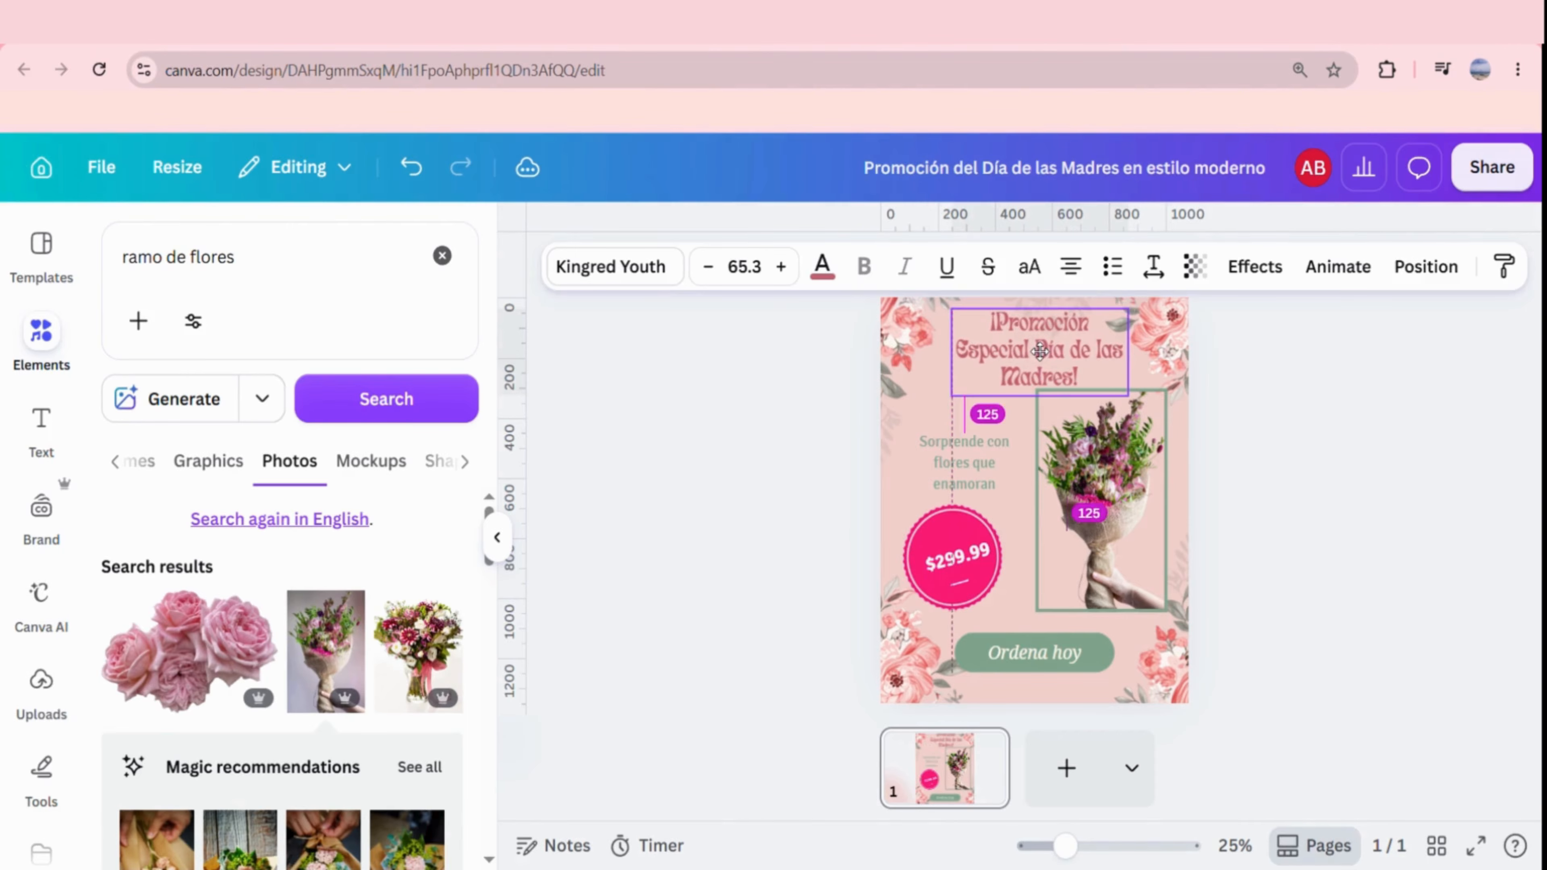
Recolour the promotion title with the hot pink sampled from the price seal.
{"action": "left_click", "coordinate": [821, 266]}
{"action": "scroll", "coordinate": [243, 670], "scroll_direction": "down", "scroll_amount": 5}
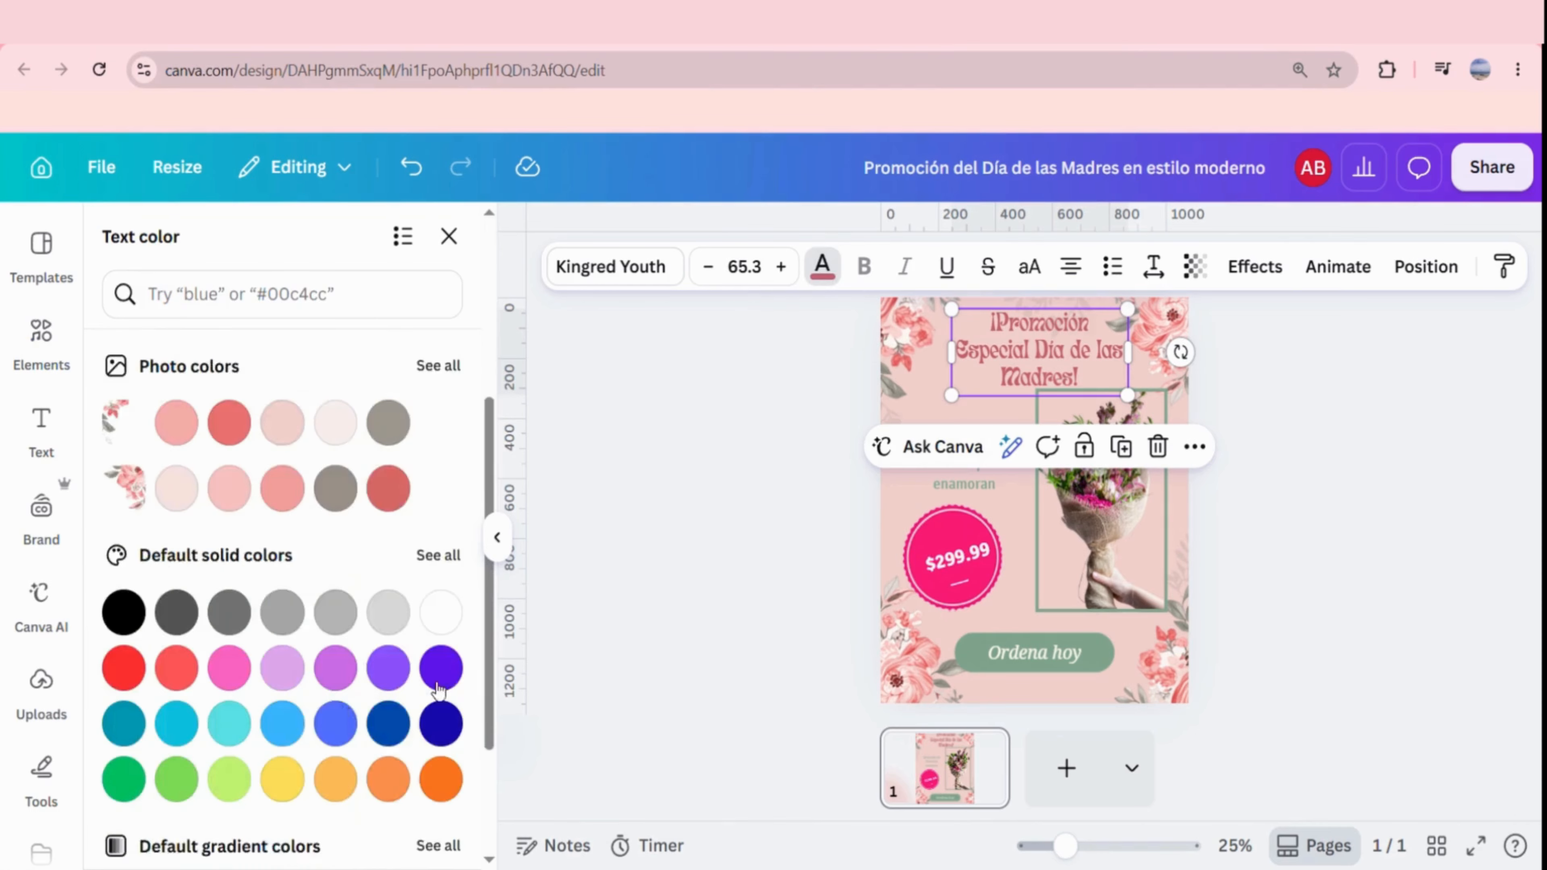
{"action": "left_click", "coordinate": [821, 266]}
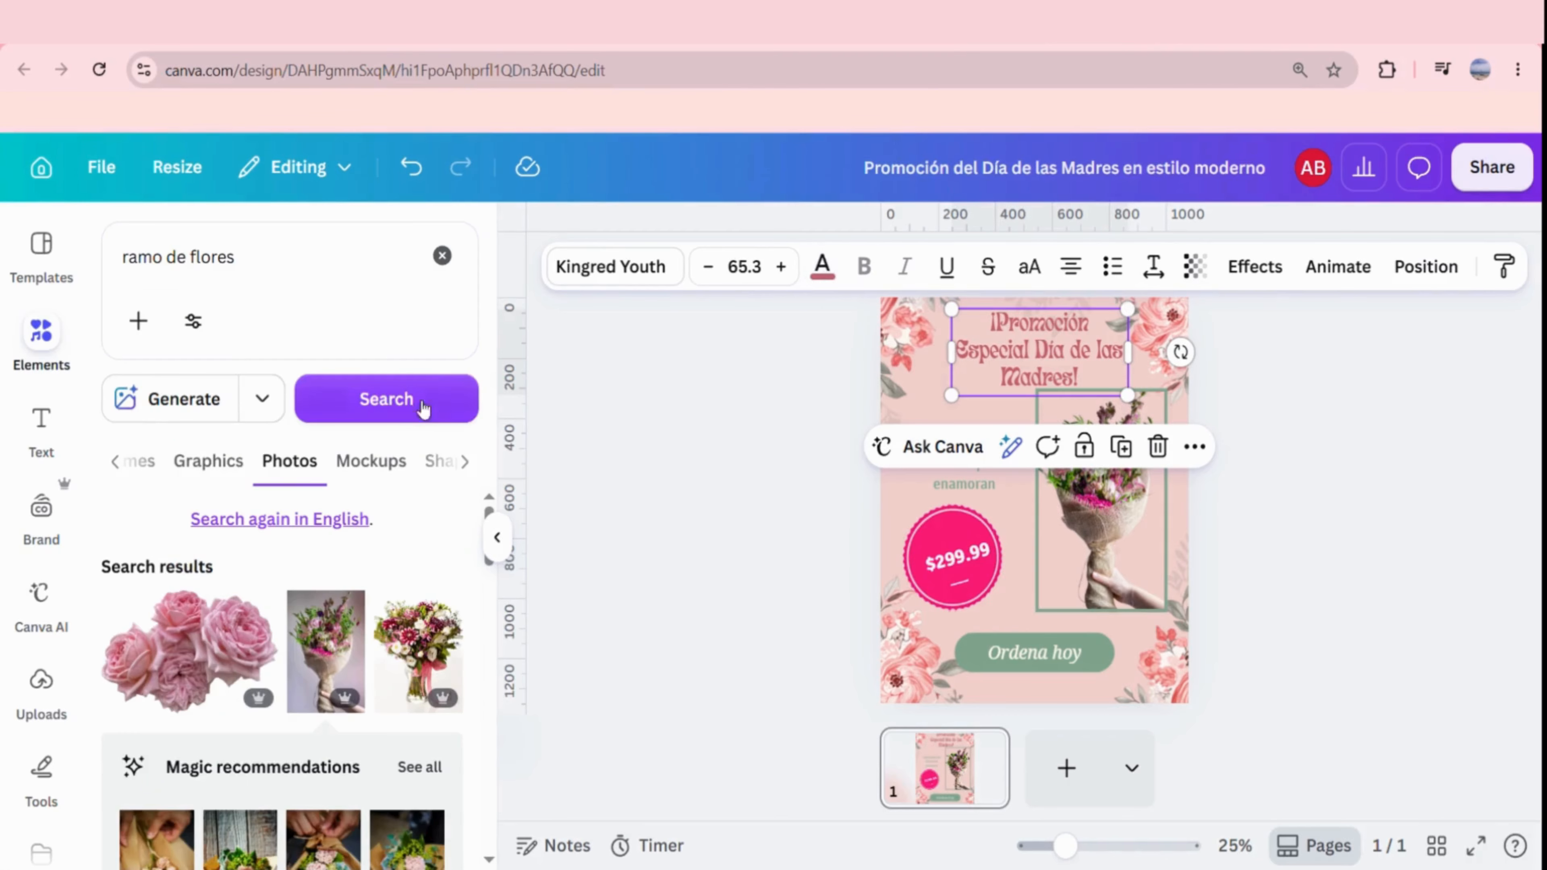
{"action": "left_click", "coordinate": [821, 266]}
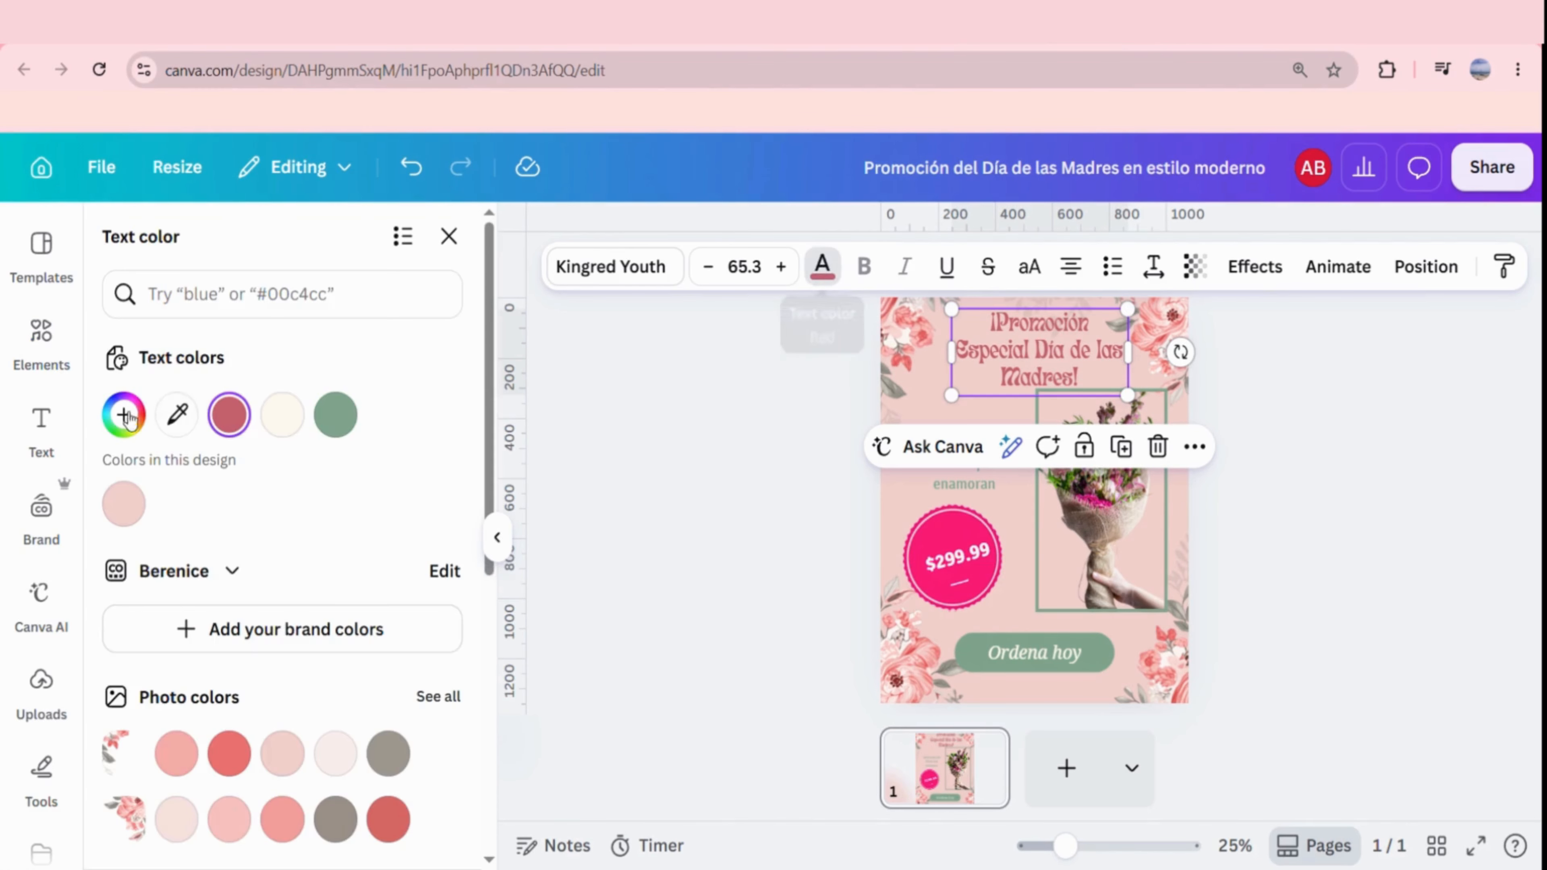
{"action": "left_click", "coordinate": [176, 415]}
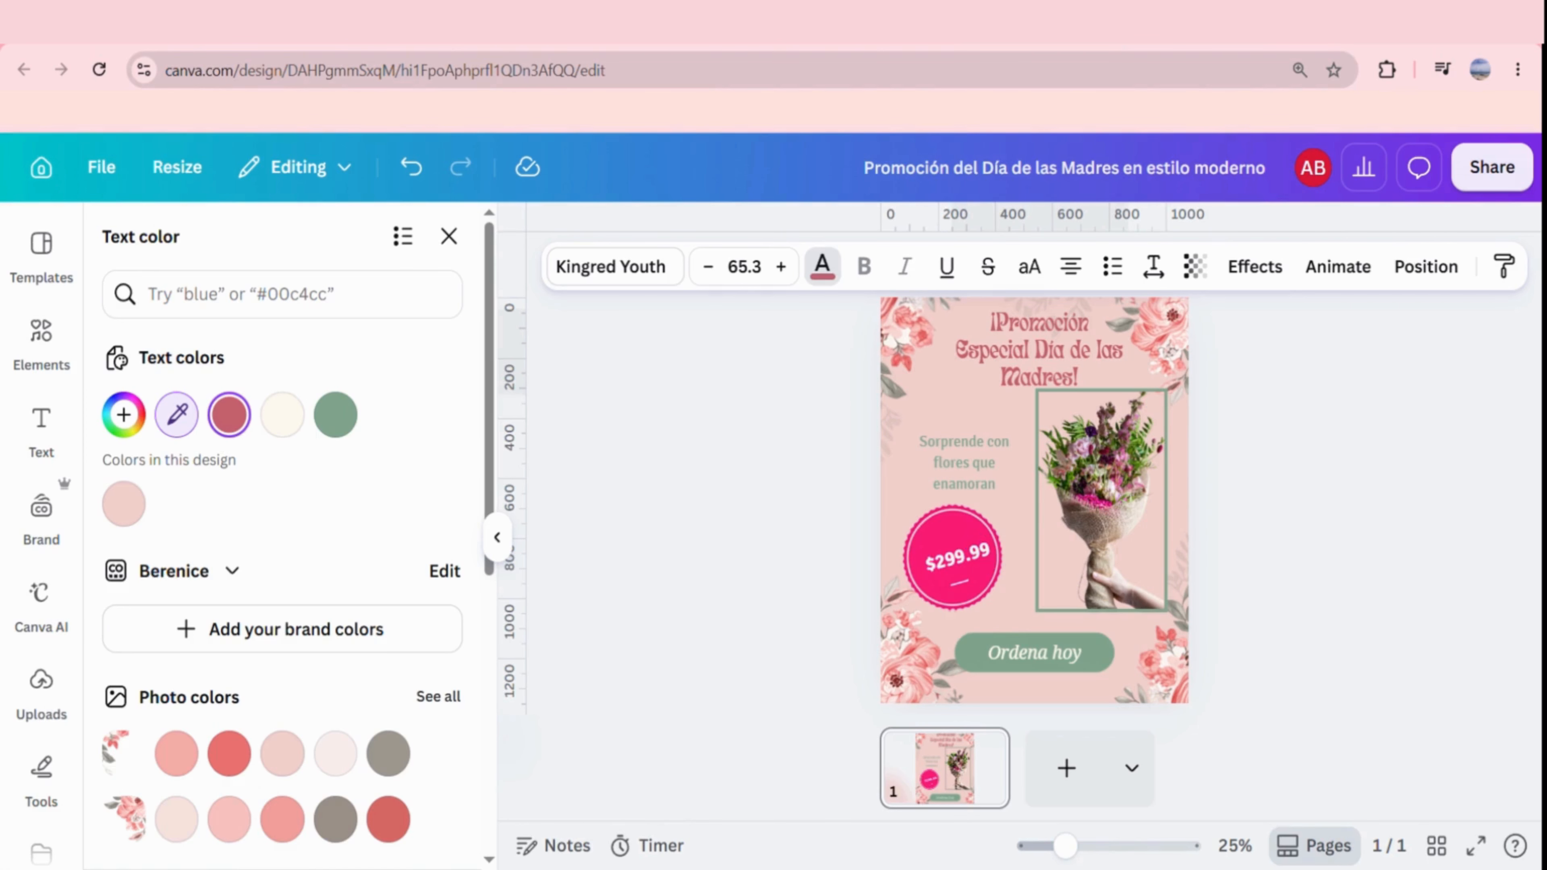
{"action": "left_click", "coordinate": [968, 551]}
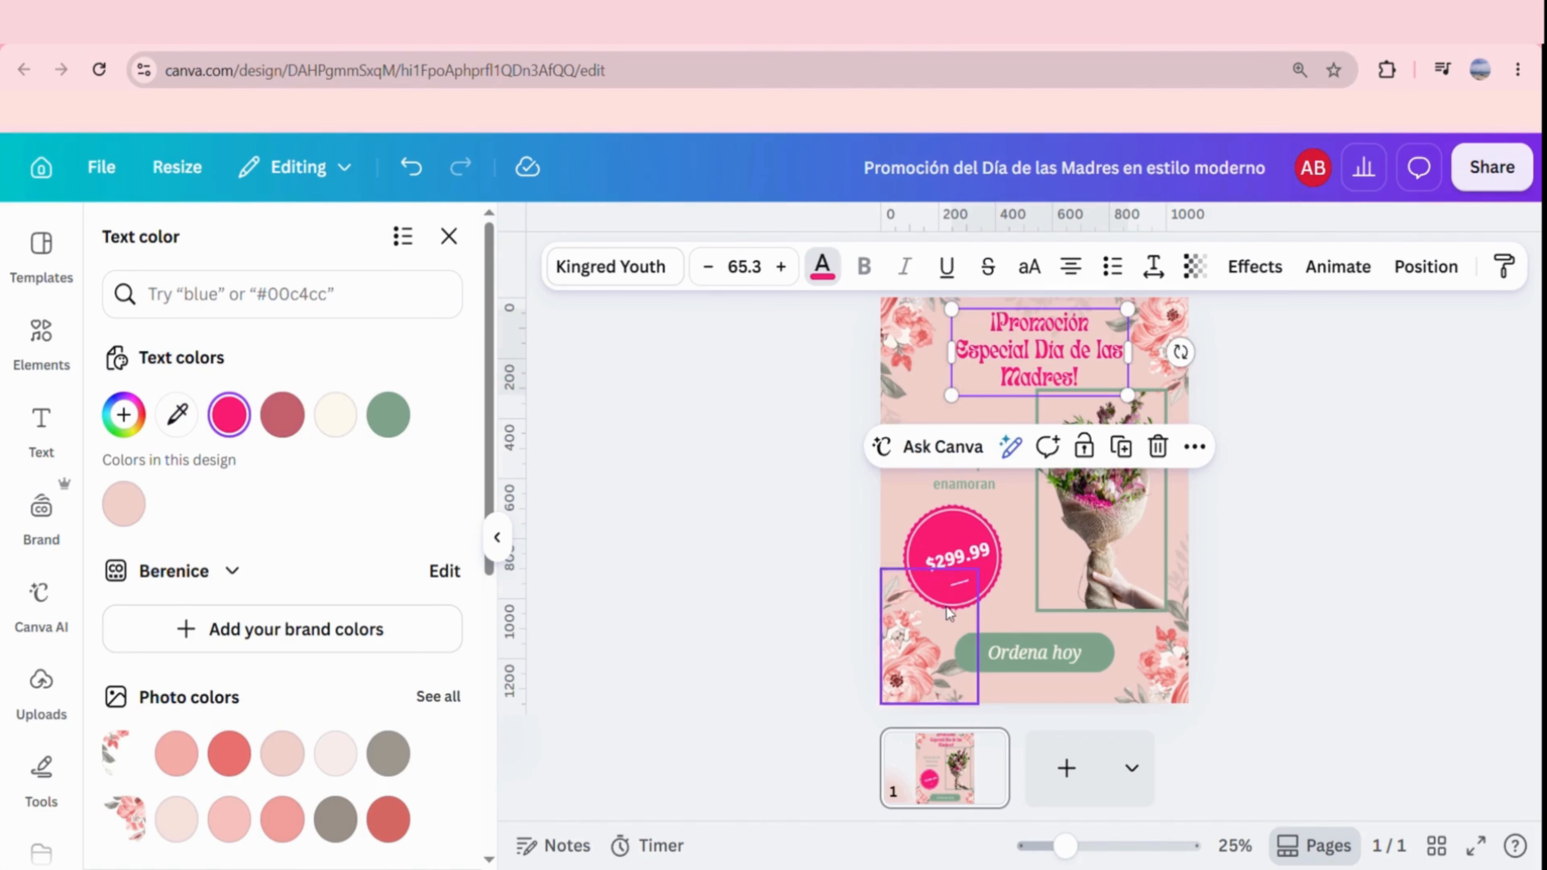
Recolour the blossoms of all four corner flower decorations with the title's hot pink.
{"action": "left_click", "coordinate": [904, 663]}
{"action": "left_click", "coordinate": [975, 266]}
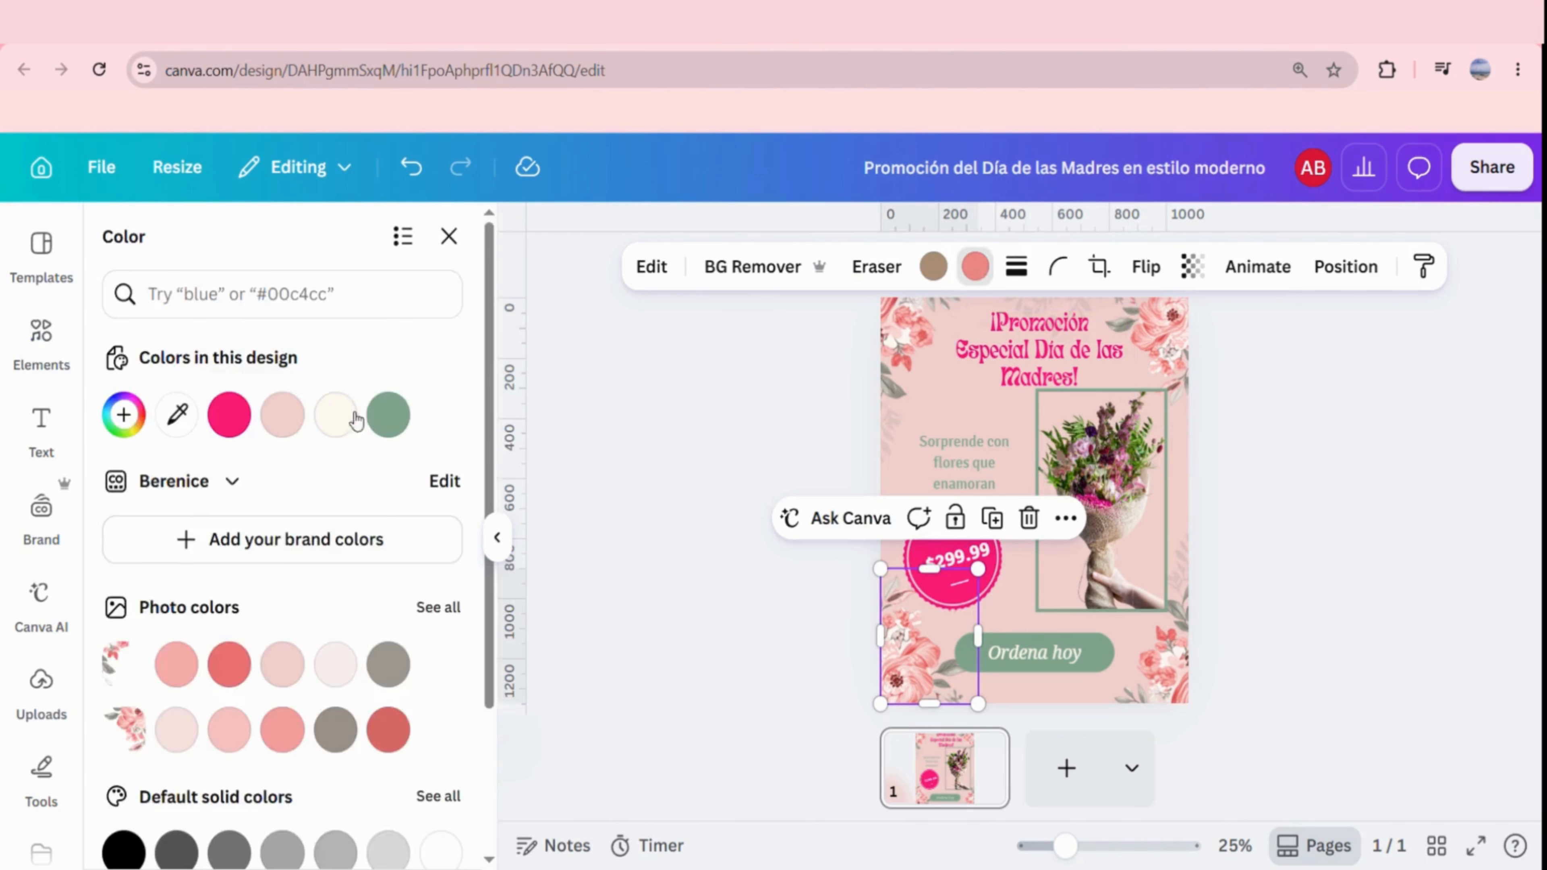
{"action": "left_click", "coordinate": [229, 418]}
{"action": "left_click", "coordinate": [911, 341]}
{"action": "left_click", "coordinate": [229, 416]}
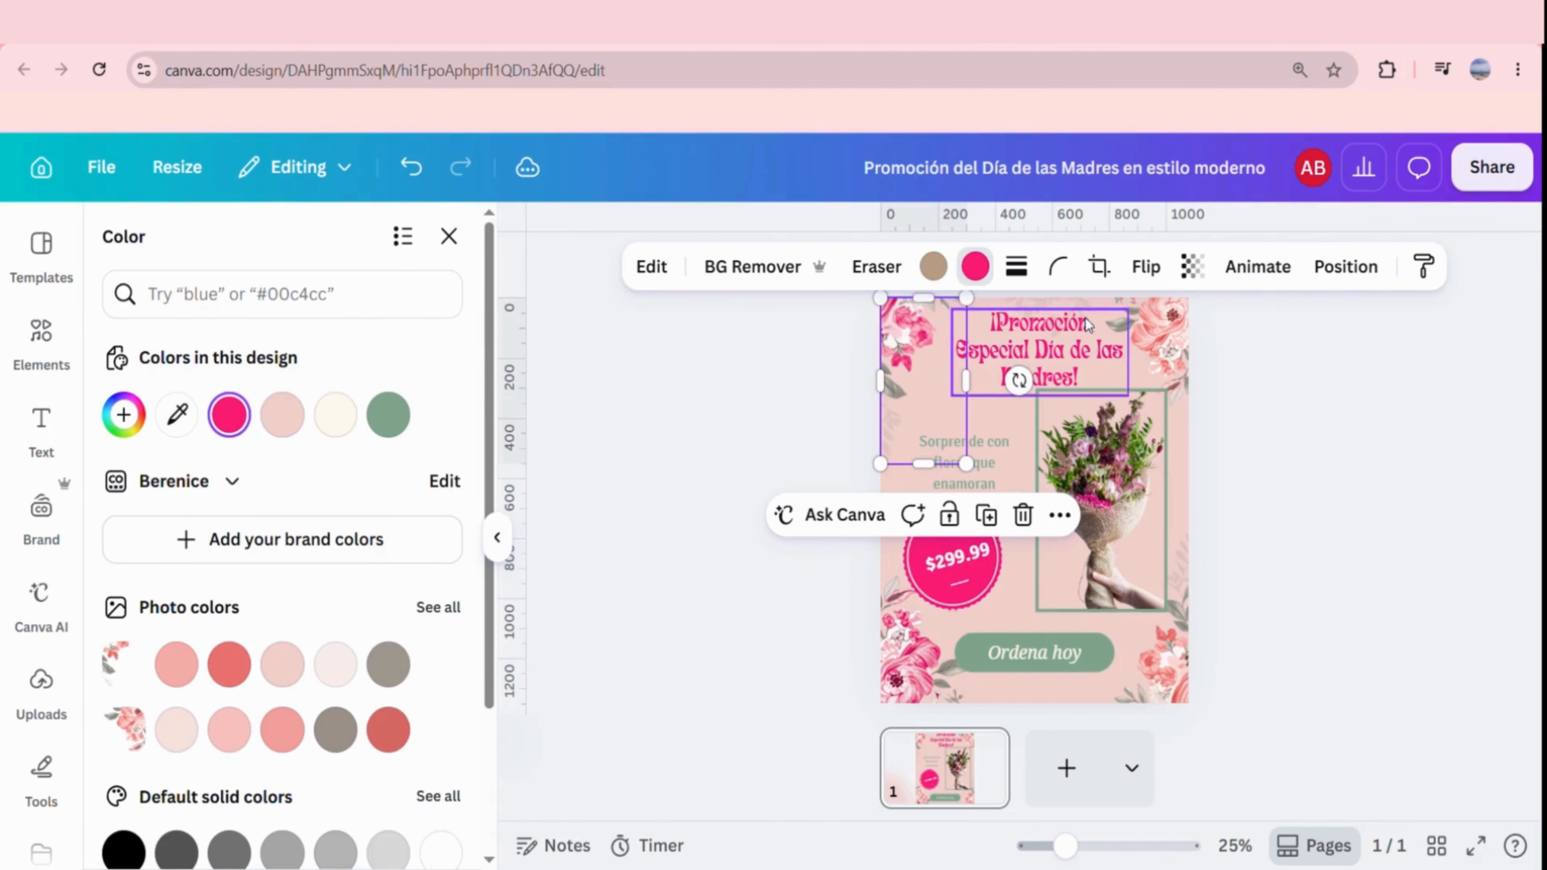
{"action": "left_click", "coordinate": [1160, 329]}
{"action": "left_click", "coordinate": [233, 419]}
{"action": "left_click", "coordinate": [1151, 670]}
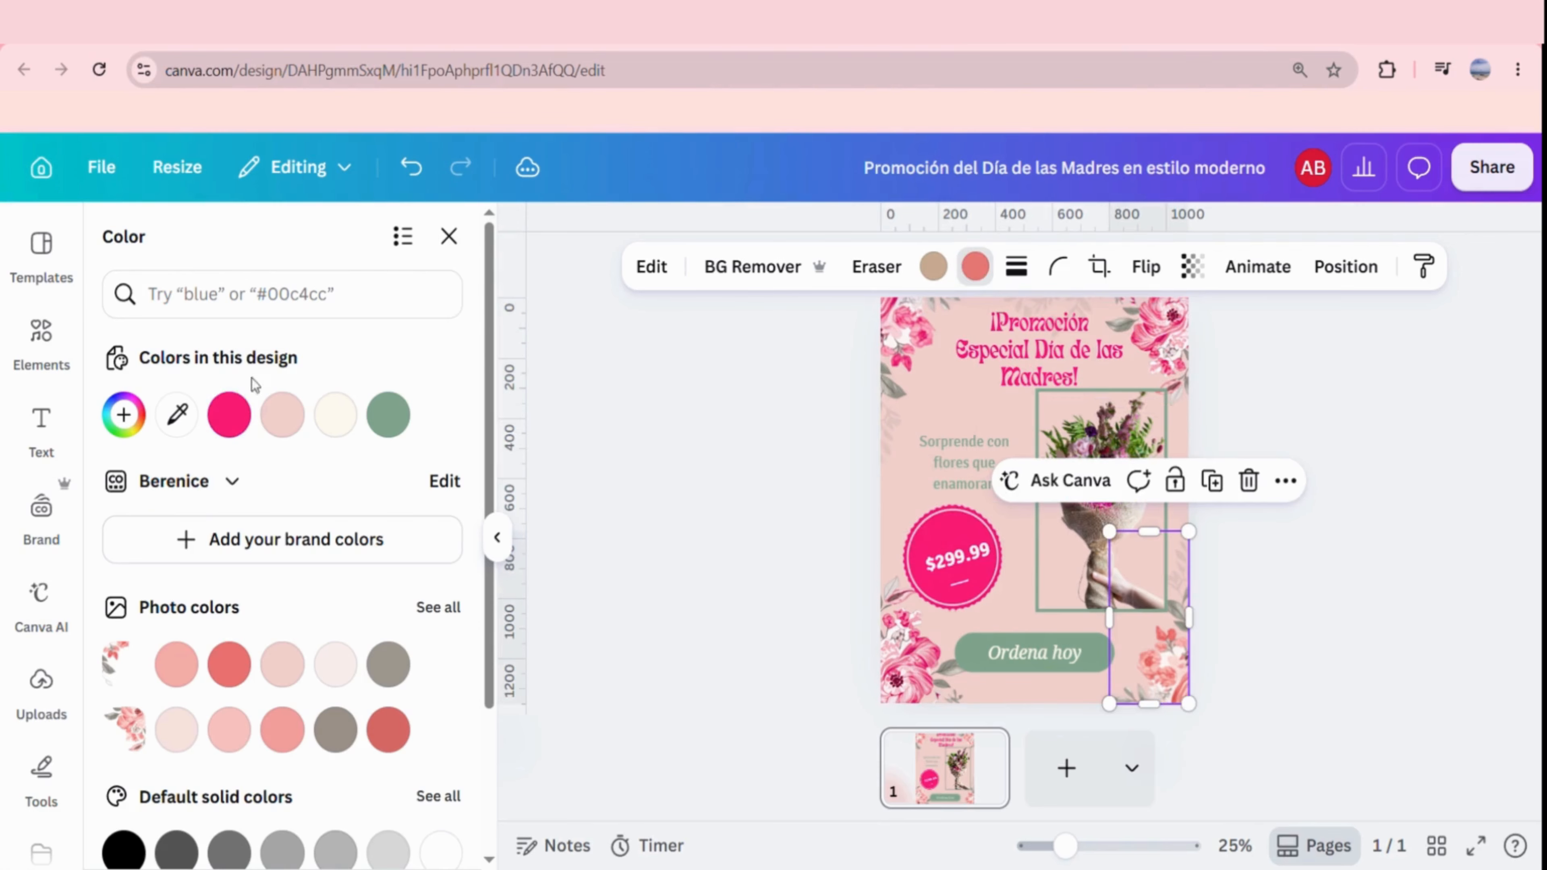
{"action": "left_click", "coordinate": [229, 414]}
{"action": "key", "text": "Escape"}
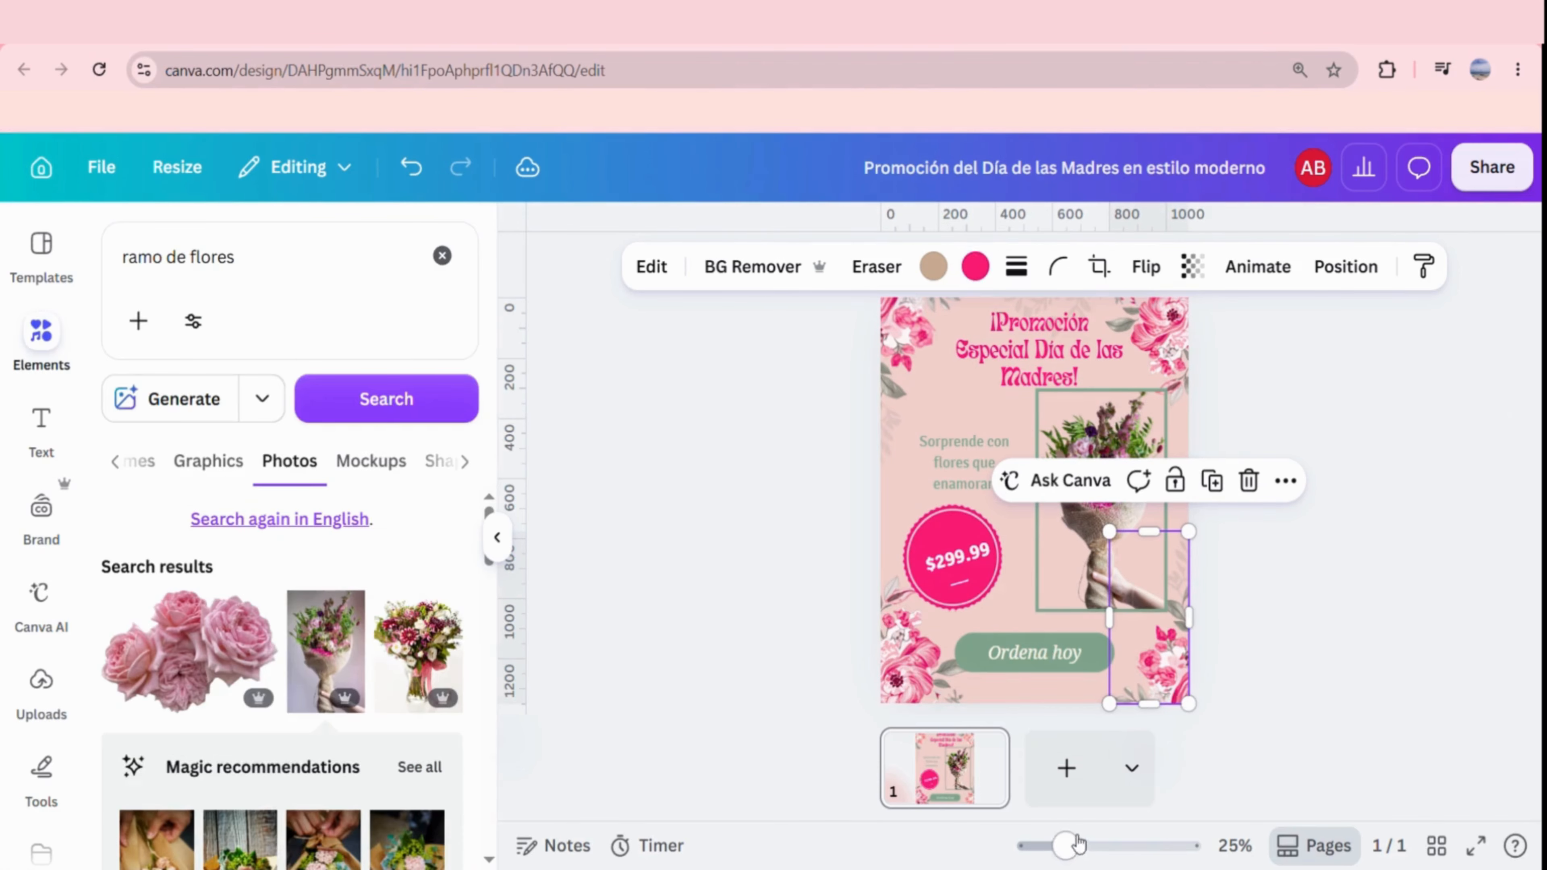
{"action": "mouse_move", "coordinate": [1067, 846]}
{"action": "left_mouse_down"}
{"action": "mouse_move", "coordinate": [1105, 844]}
{"action": "mouse_move", "coordinate": [1066, 846]}
{"action": "left_mouse_up"}
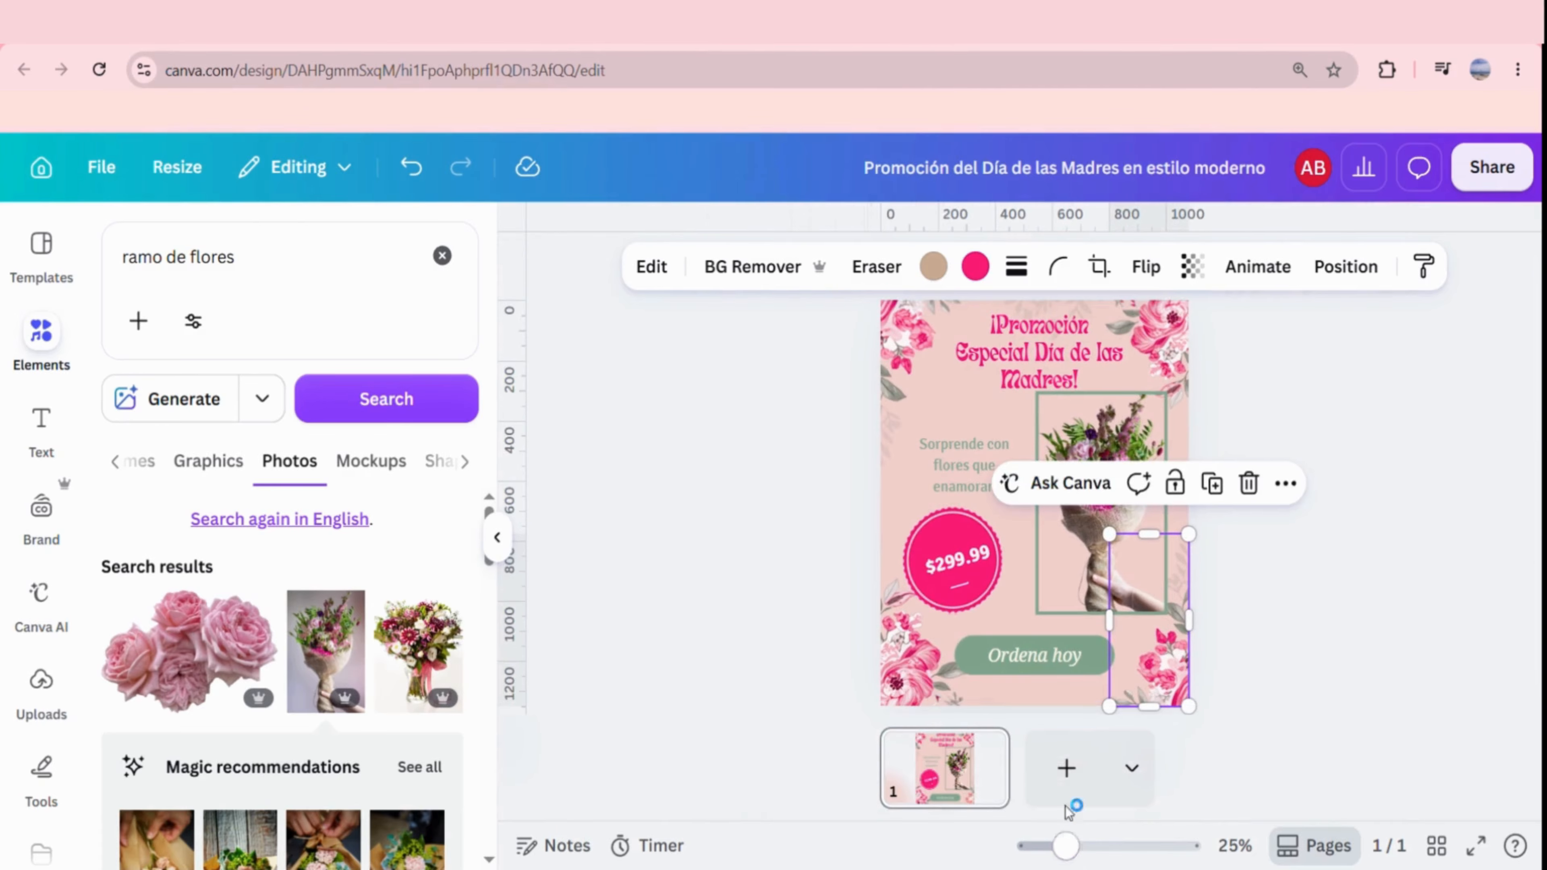
Clear the element search and remove the bouquet picture from the rectangular frame.
{"action": "left_click", "coordinate": [452, 255]}
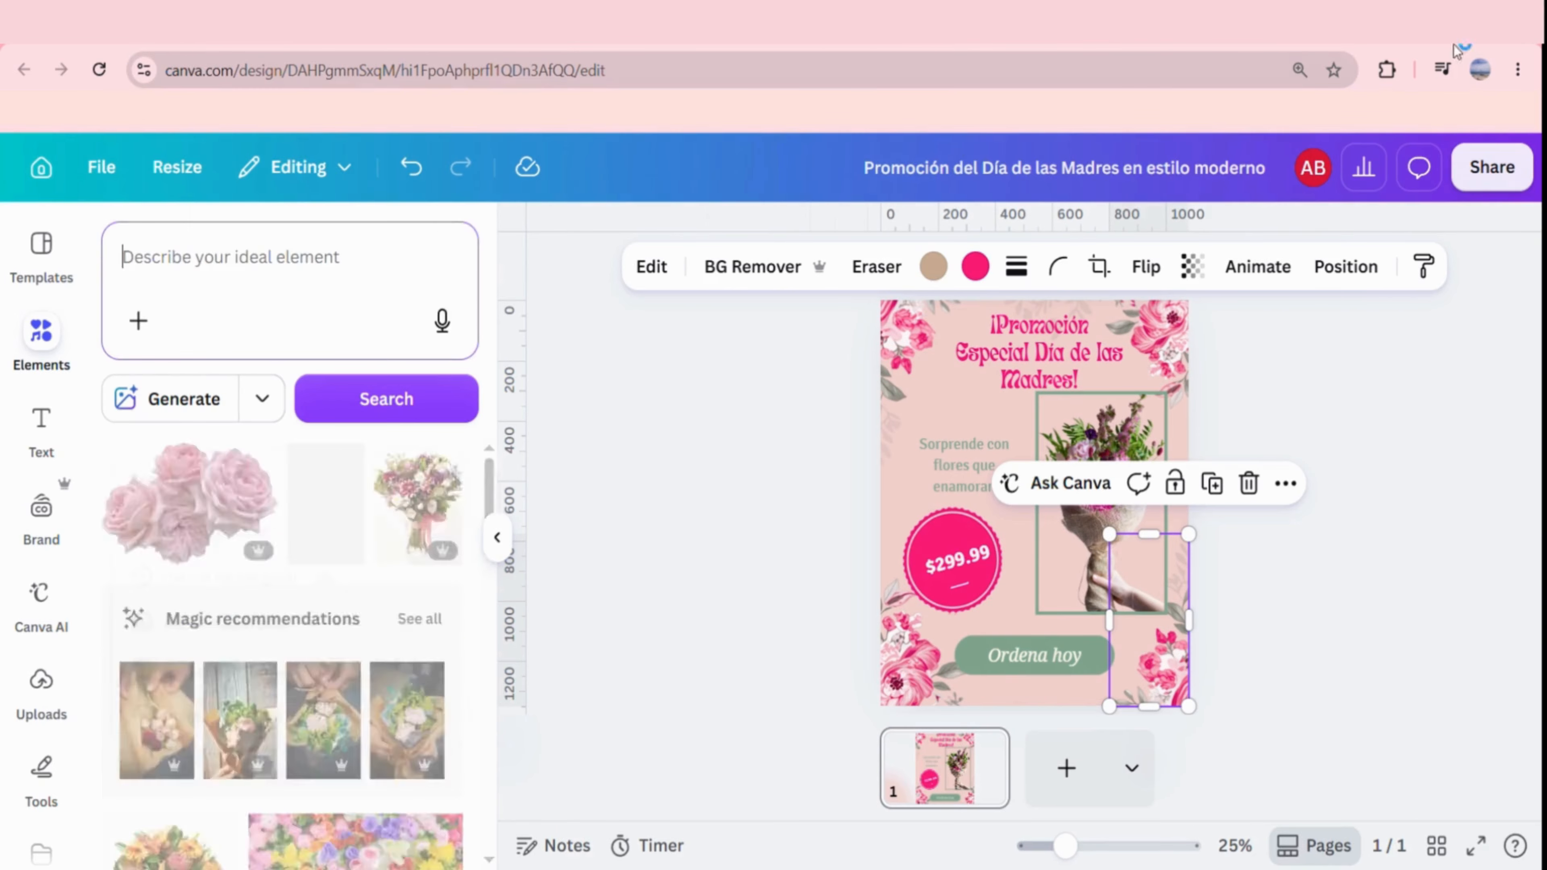
{"action": "left_click", "coordinate": [1141, 454]}
{"action": "key", "text": "Delete"}
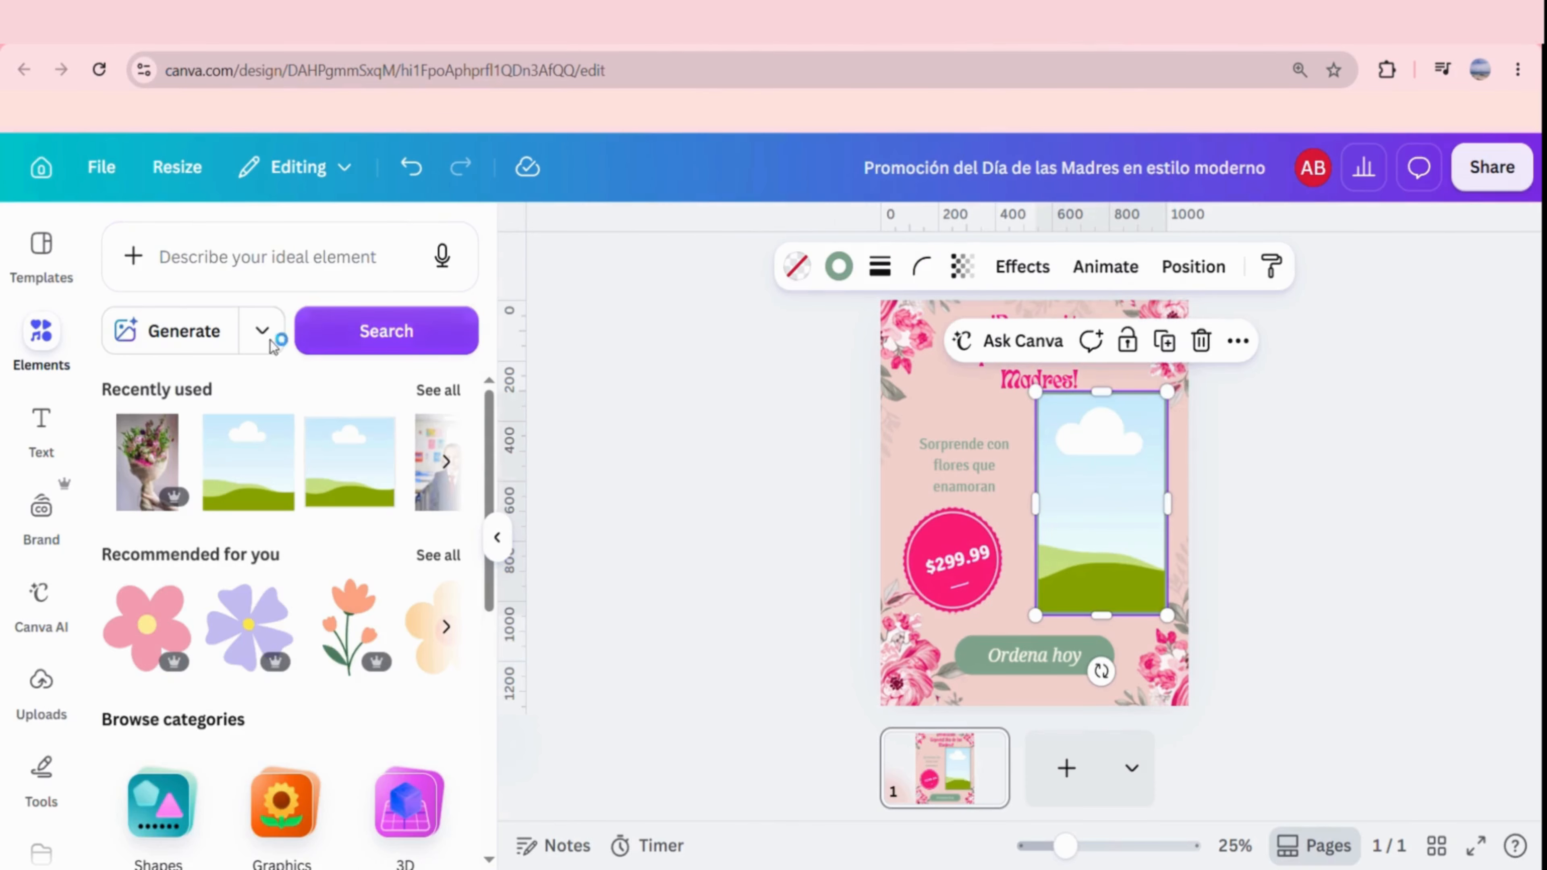
Search the elements for "mama con flores" and browse the full set of photo results.
{"action": "left_click", "coordinate": [241, 257]}
{"action": "type", "text": "mama c"}
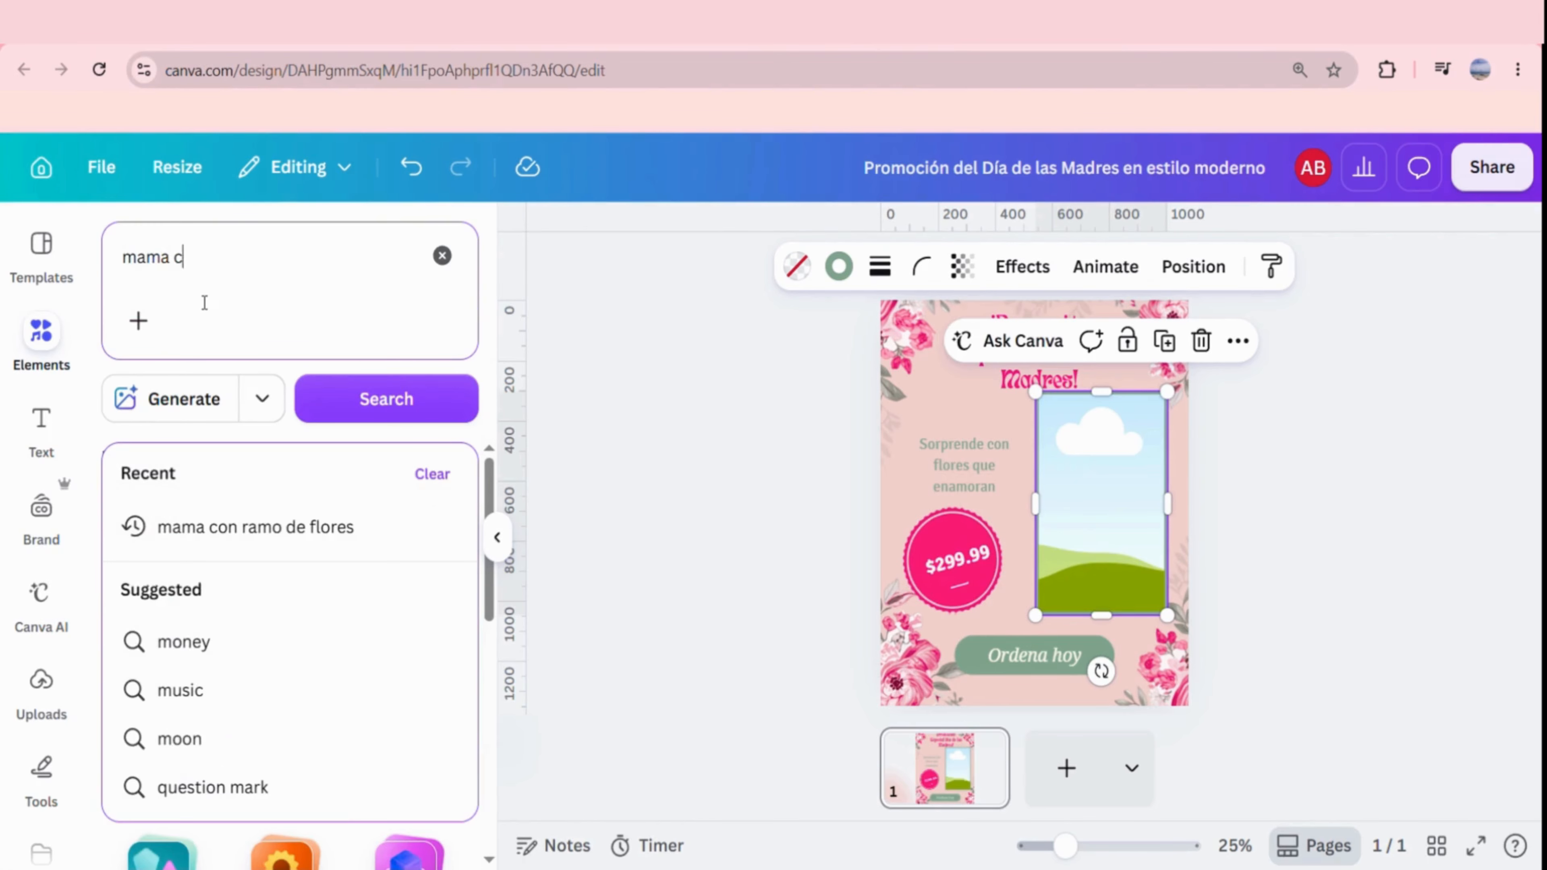
{"action": "type", "text": "on flores"}
{"action": "key", "text": "Return"}
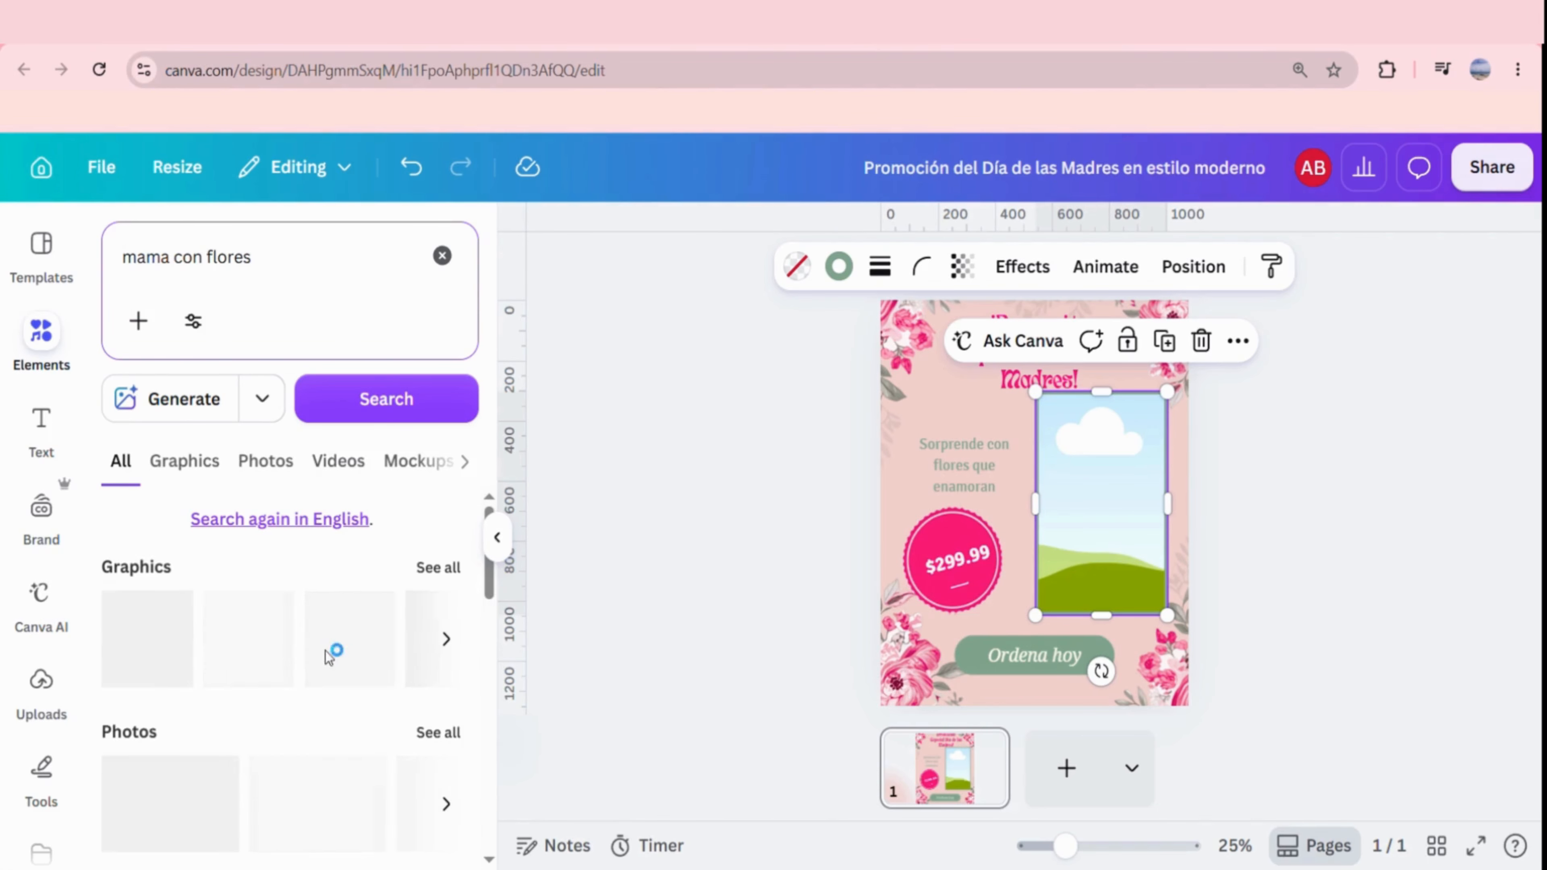
{"action": "scroll", "coordinate": [357, 719], "scroll_direction": "down", "scroll_amount": 3}
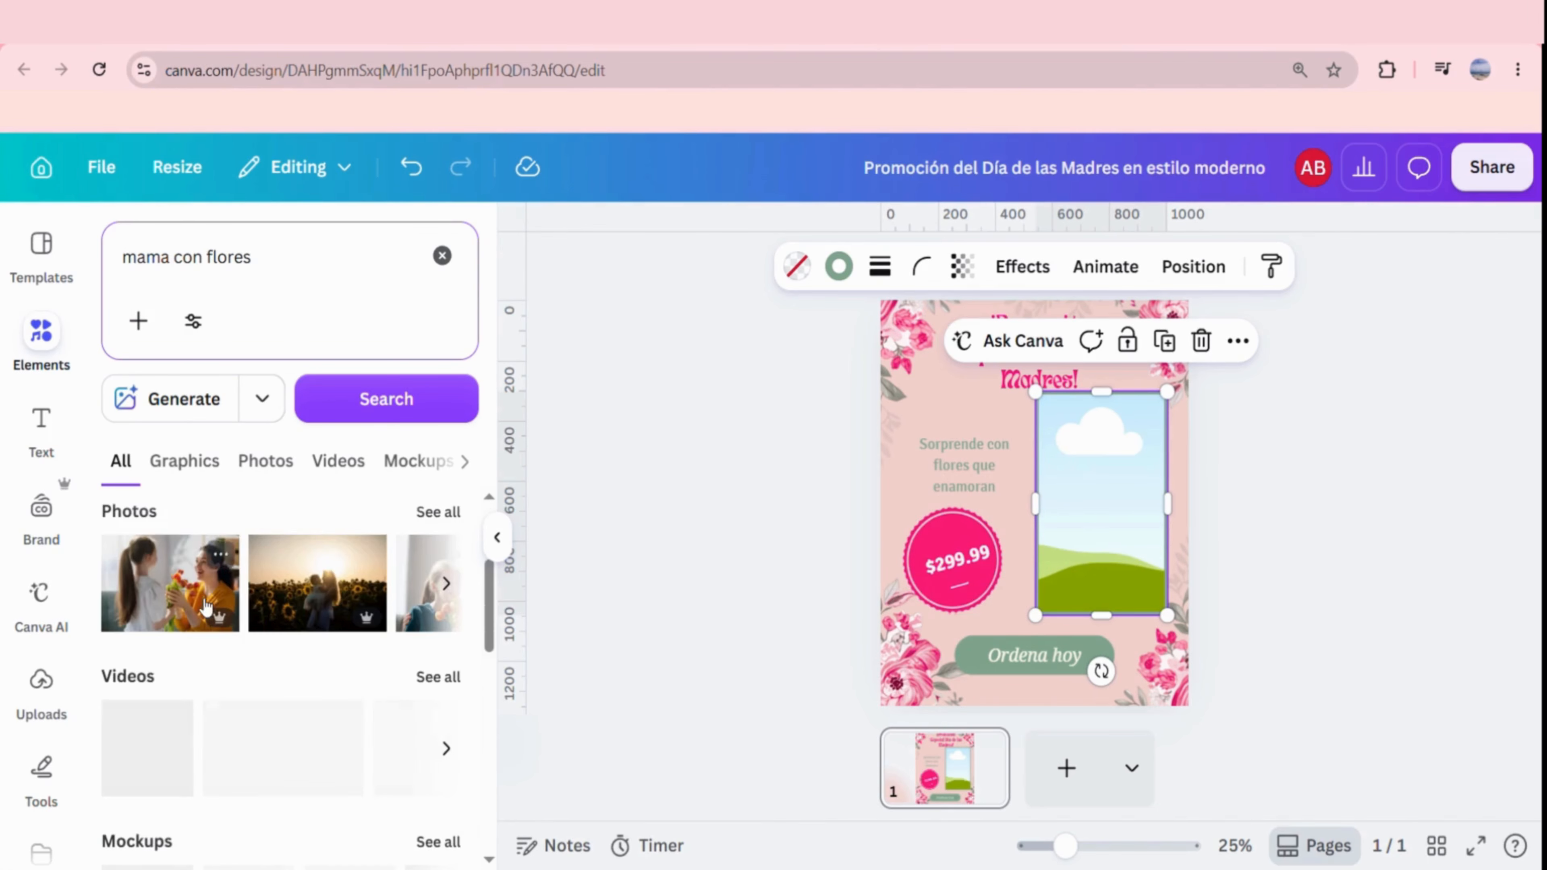
{"action": "left_click", "coordinate": [440, 511]}
{"action": "scroll", "coordinate": [402, 673], "scroll_direction": "down", "scroll_amount": 5}
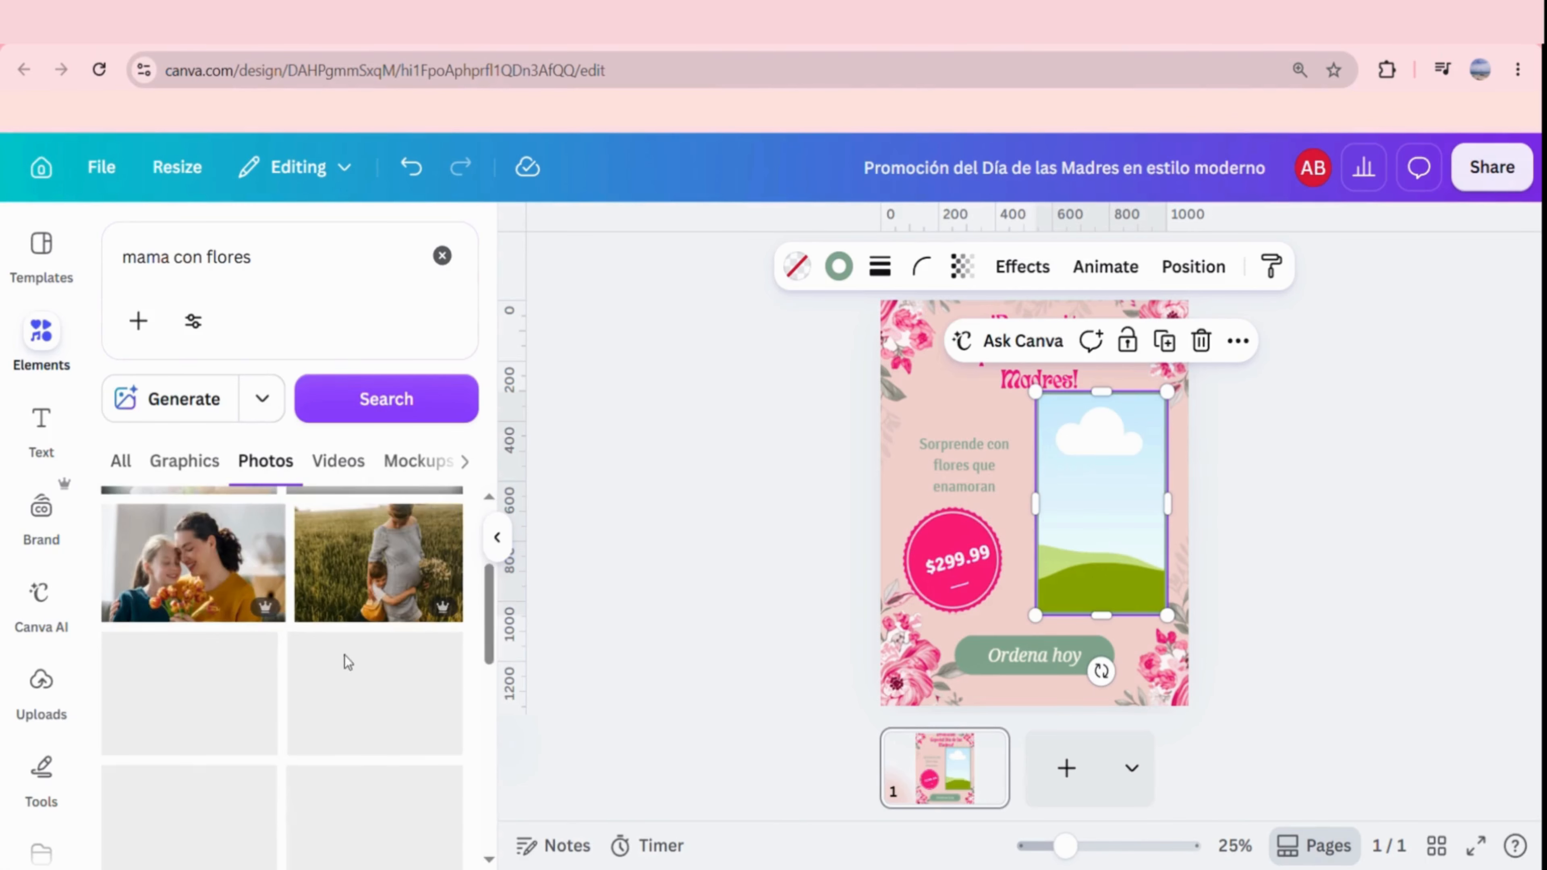
Fill the rectangular frame with the photo of a mother holding her baby and an orange tulip bouquet.
{"action": "left_click", "coordinate": [300, 256]}
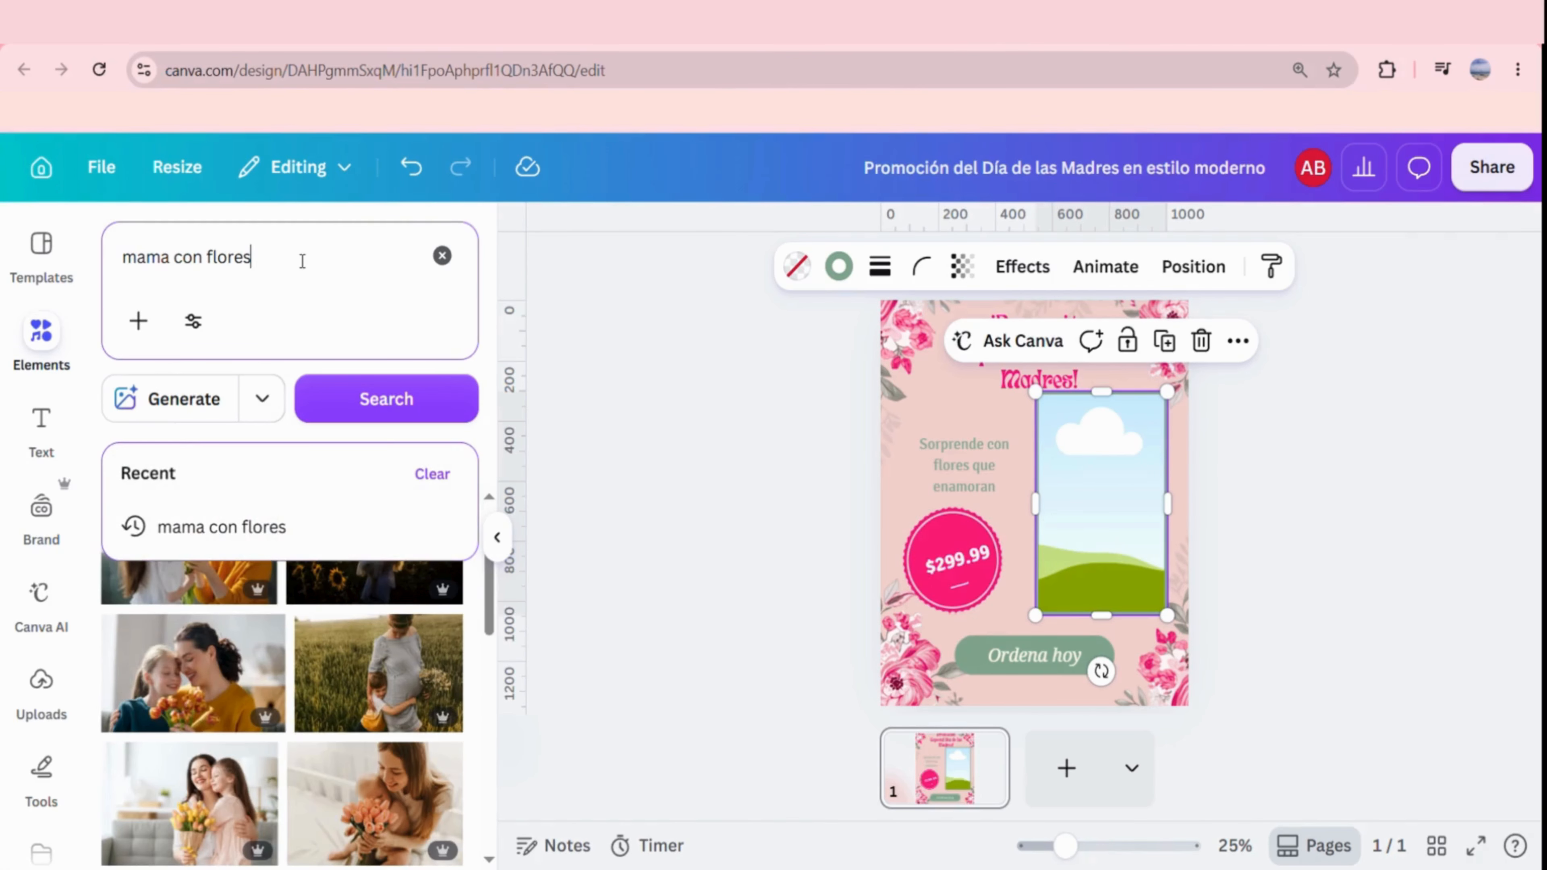
{"action": "key", "text": "ctrl+a"}
{"action": "left_click_drag", "start_coordinate": [451, 780], "coordinate": [1095, 527]}
{"action": "double_click", "coordinate": [1119, 530]}
{"action": "left_click", "coordinate": [1454, 425]}
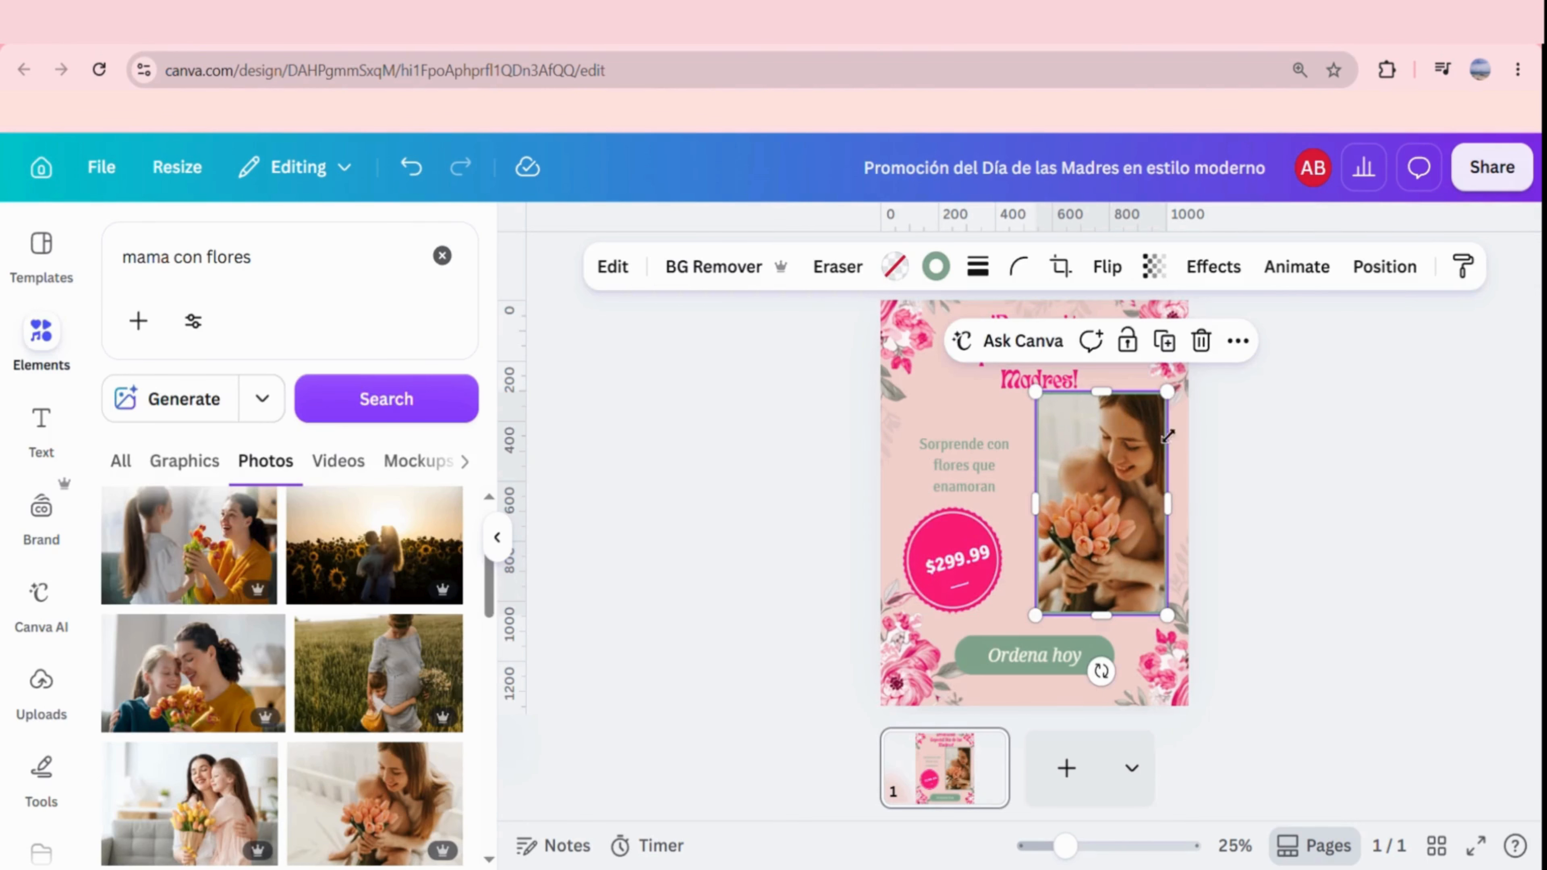
{"action": "key", "text": "Escape"}
{"action": "left_click", "coordinate": [1126, 487]}
Adjust the framed photo's white balance to temperature -39 and tint -20.
{"action": "left_click", "coordinate": [627, 275]}
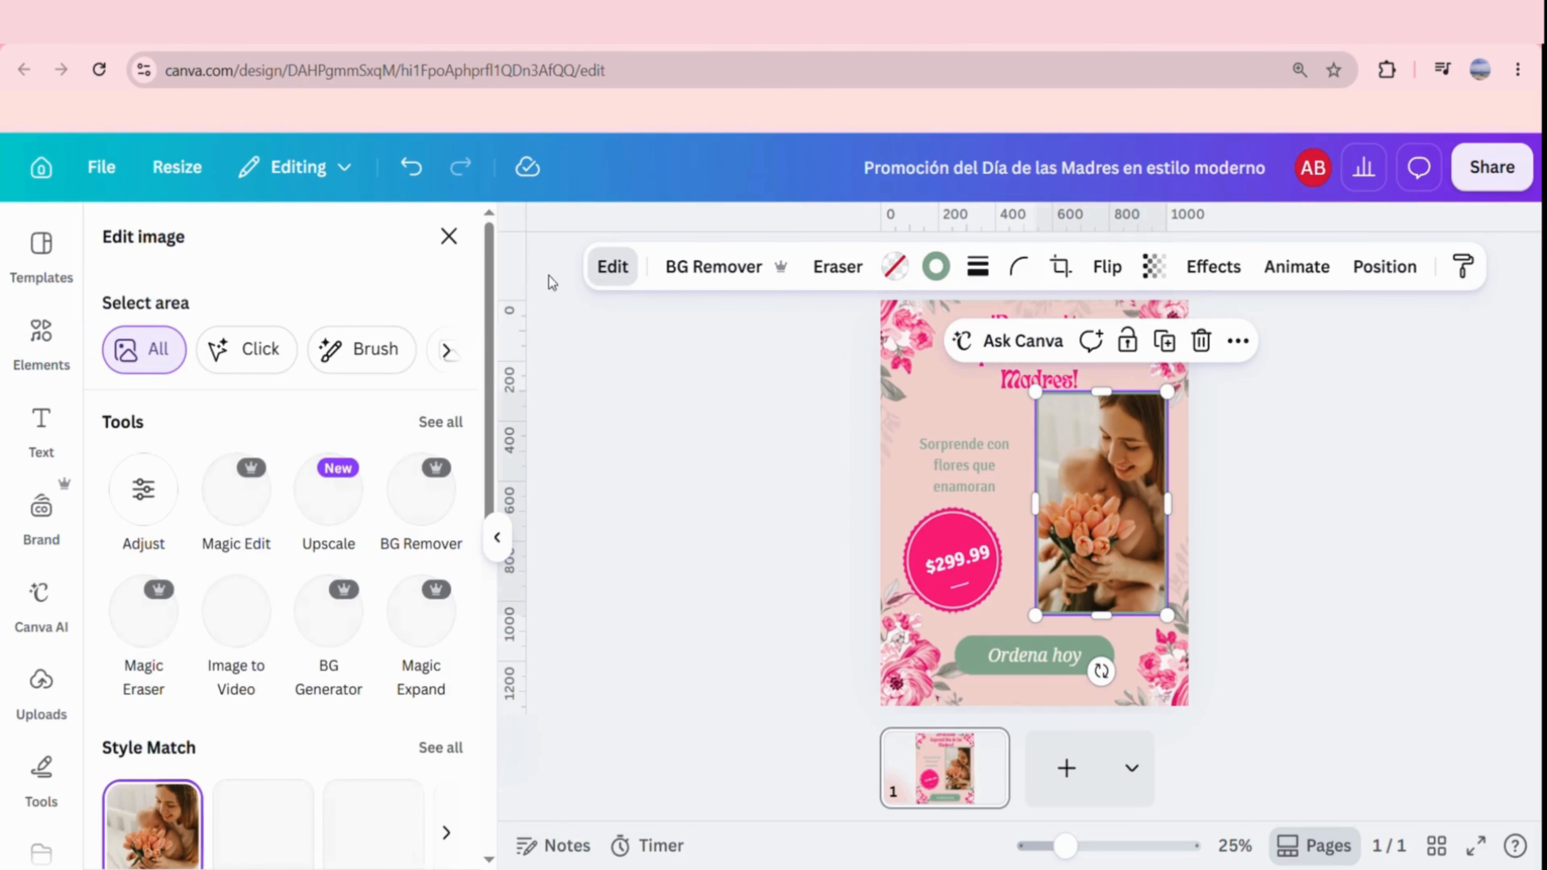
{"action": "left_click", "coordinate": [143, 492]}
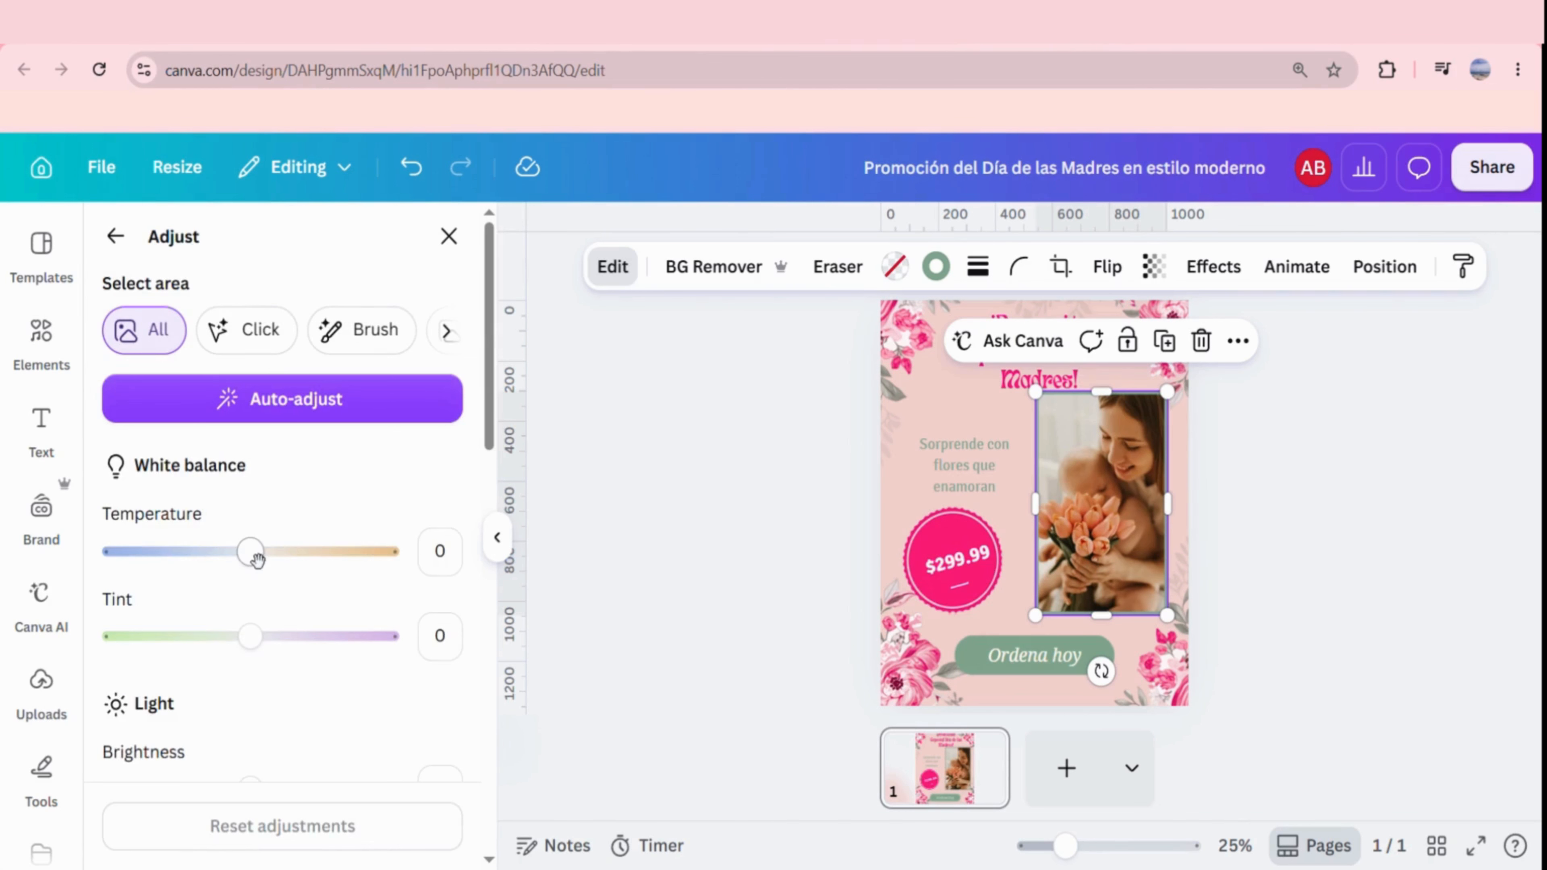
{"action": "left_click_drag", "start_coordinate": [258, 562], "coordinate": [189, 553]}
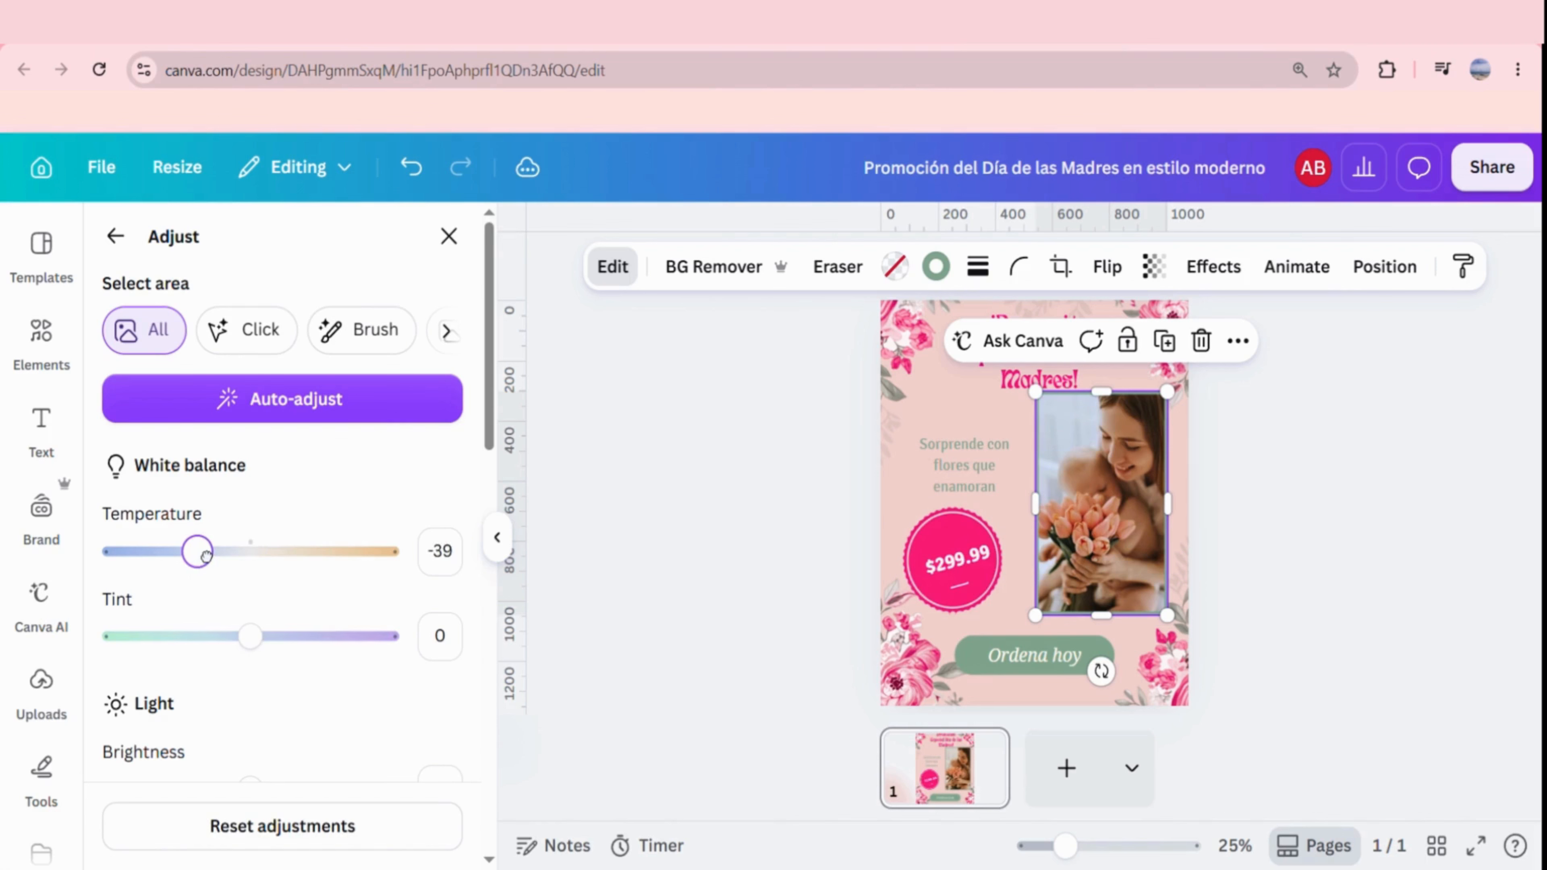
{"action": "mouse_move", "coordinate": [250, 636]}
{"action": "left_mouse_down"}
{"action": "mouse_move", "coordinate": [291, 638]}
{"action": "mouse_move", "coordinate": [223, 644]}
{"action": "left_mouse_up"}
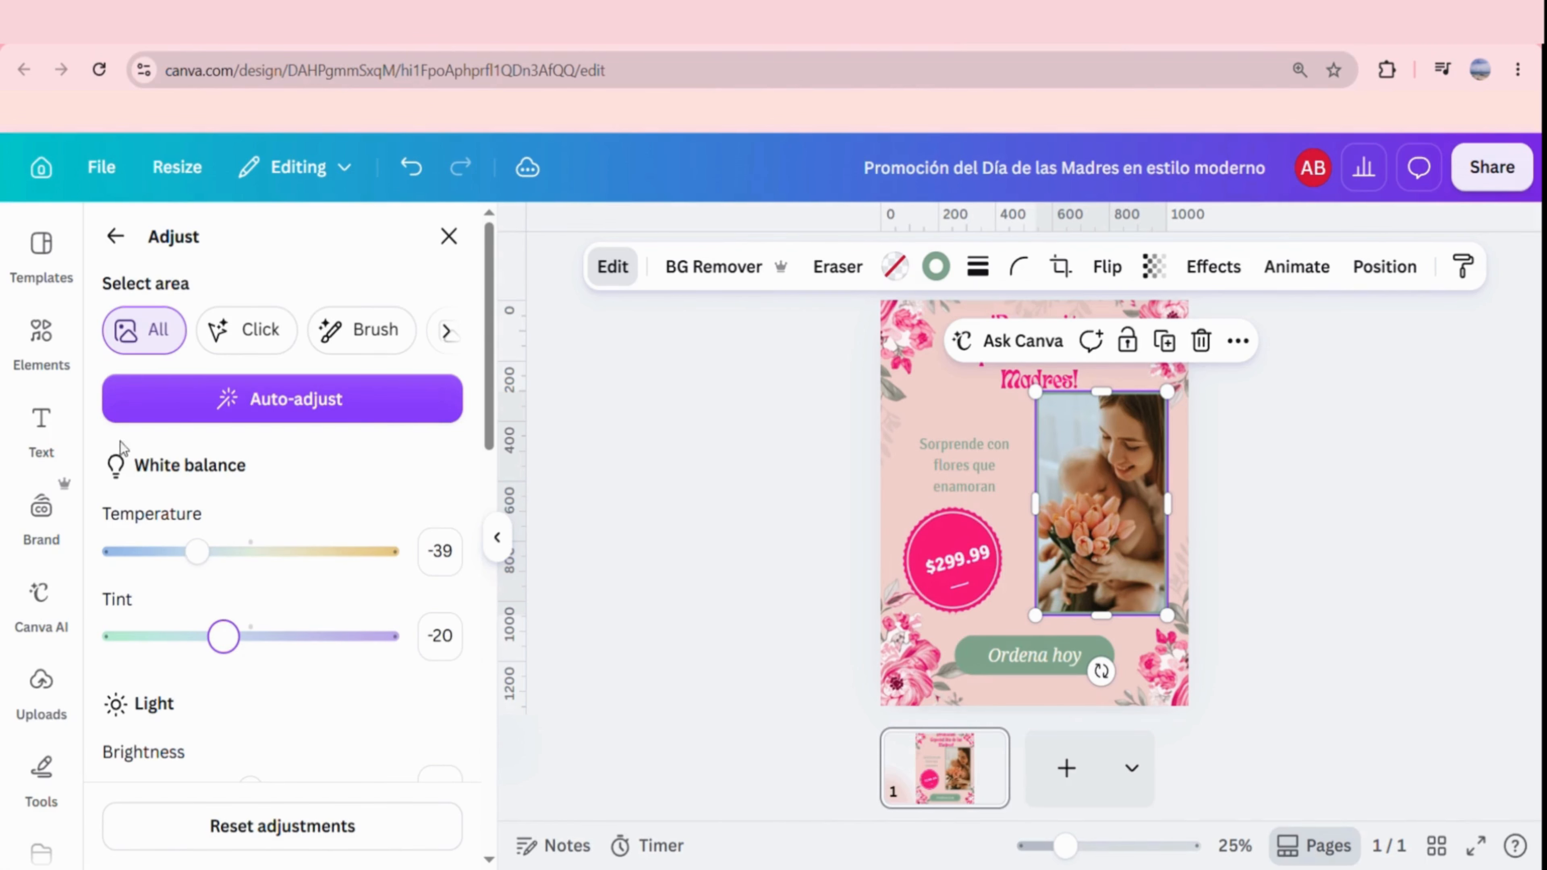
Raise the framed photo's brightness to 19.
{"action": "scroll", "coordinate": [122, 448], "scroll_direction": "down", "scroll_amount": 5}
{"action": "left_click_drag", "start_coordinate": [250, 458], "coordinate": [297, 466]}
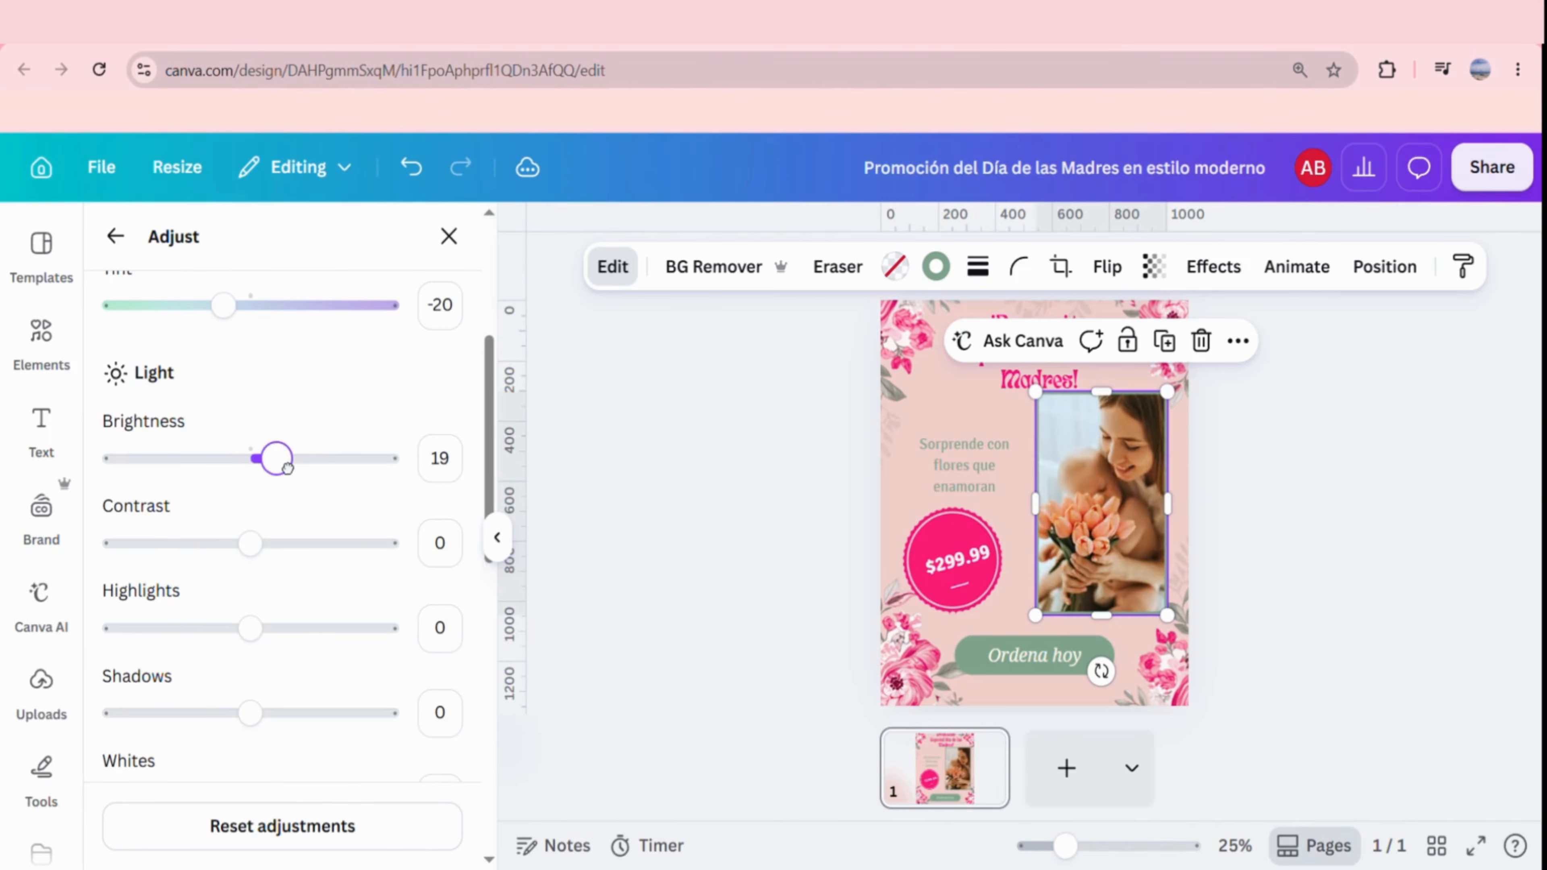
{"action": "mouse_move", "coordinate": [1065, 846]}
{"action": "left_mouse_down"}
{"action": "mouse_move", "coordinate": [1096, 852]}
{"action": "mouse_move", "coordinate": [1058, 853]}
{"action": "left_mouse_up"}
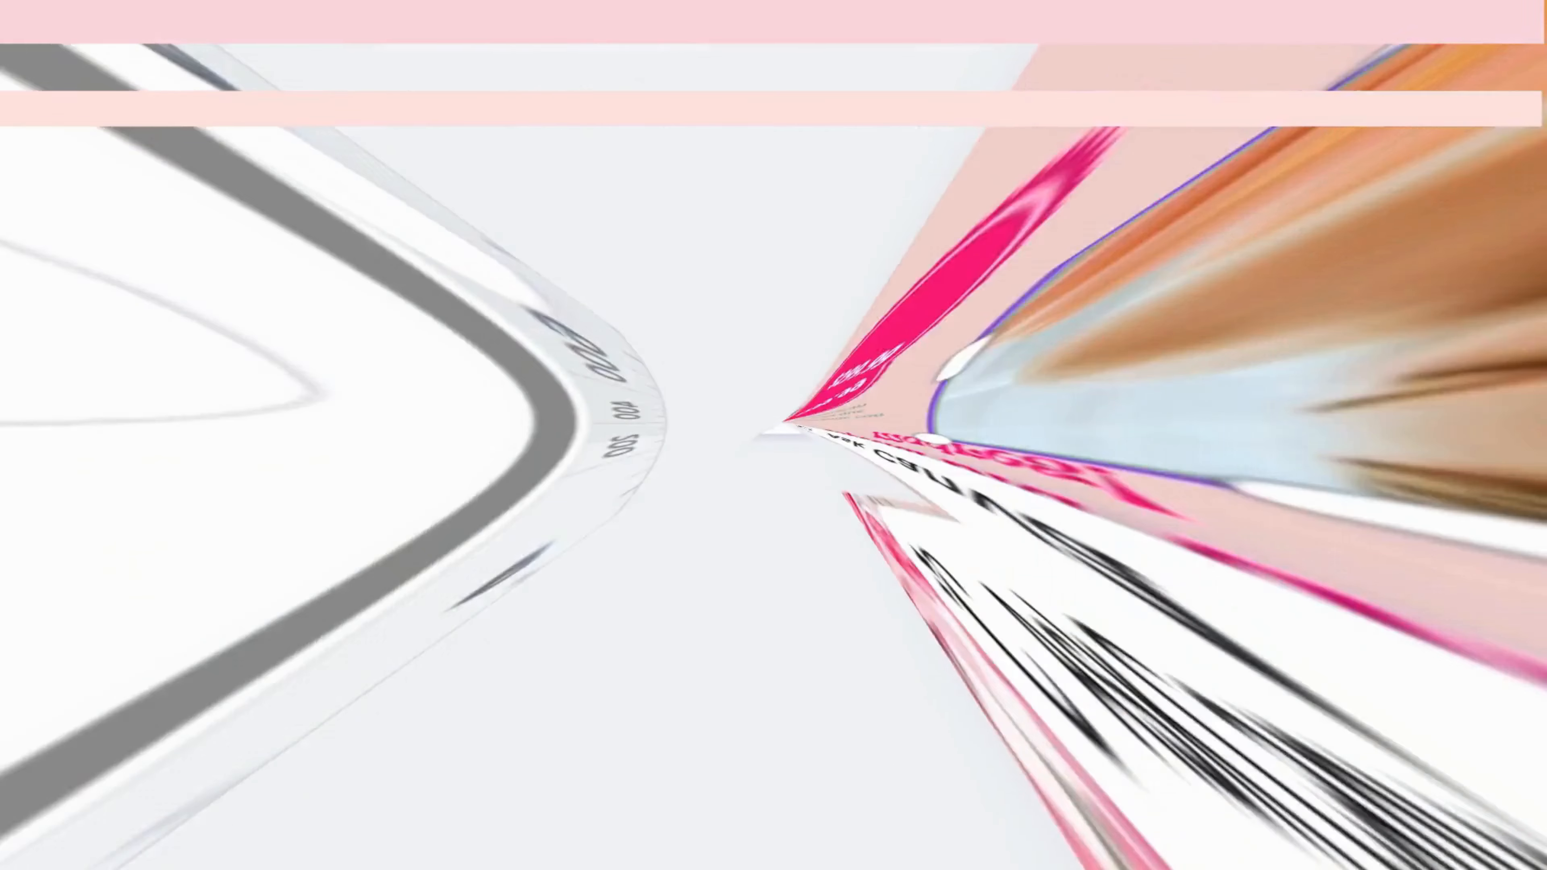